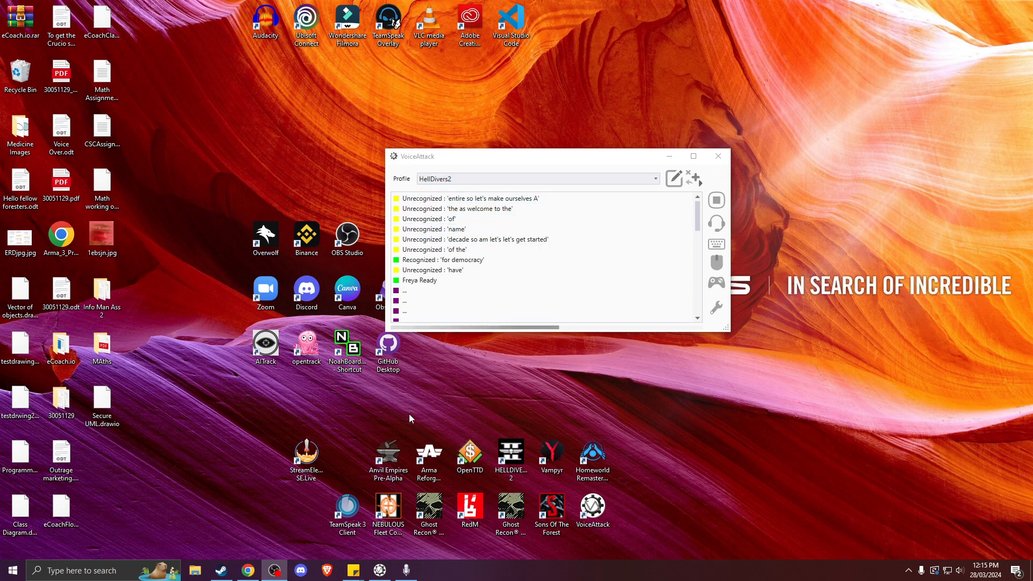
# Switch to Steam and search the store for VoiceAttack using the text "voiceattac"
pyautogui.click(221, 571)
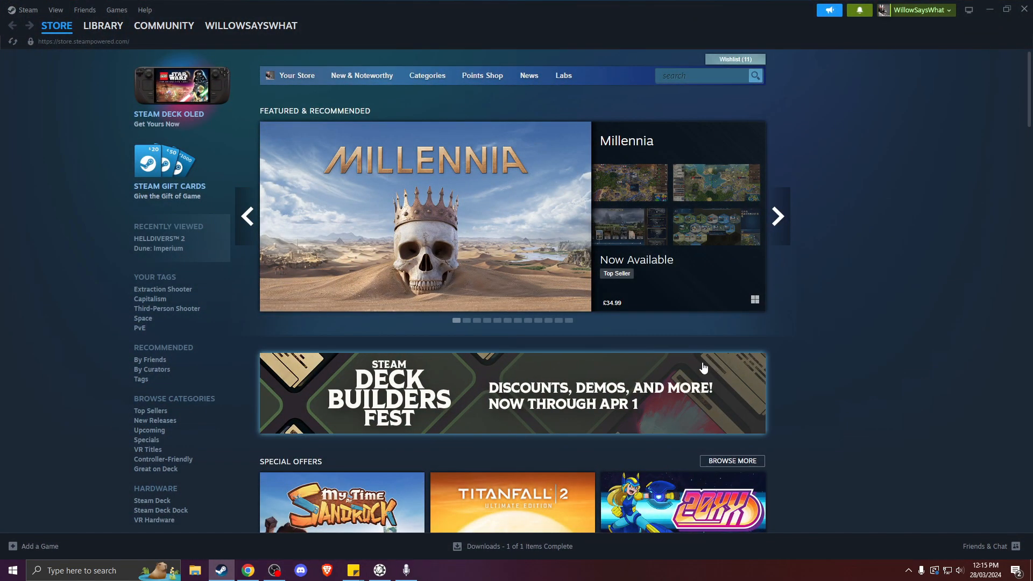
pyautogui.click(690, 80)
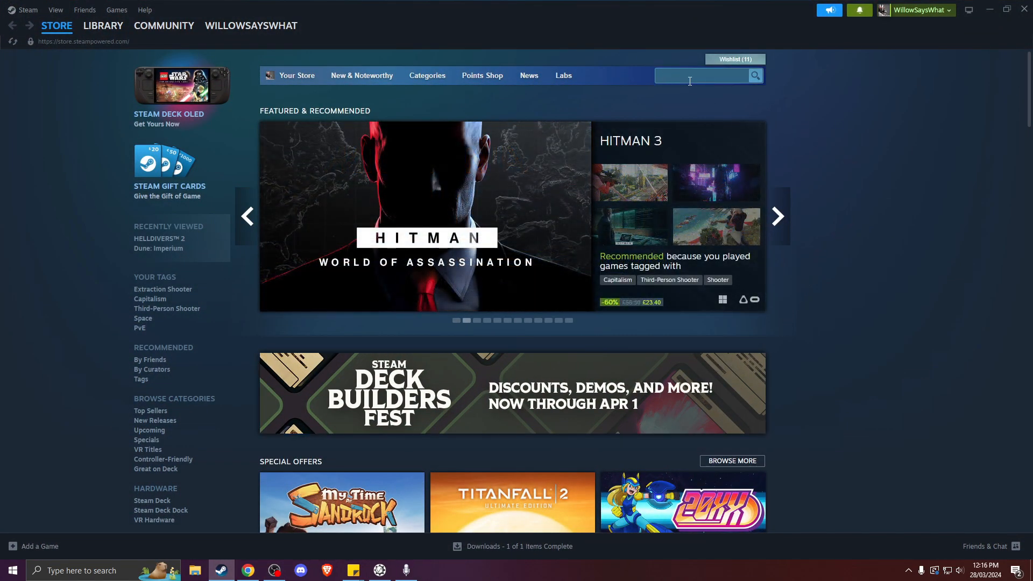
pyautogui.write('voice')
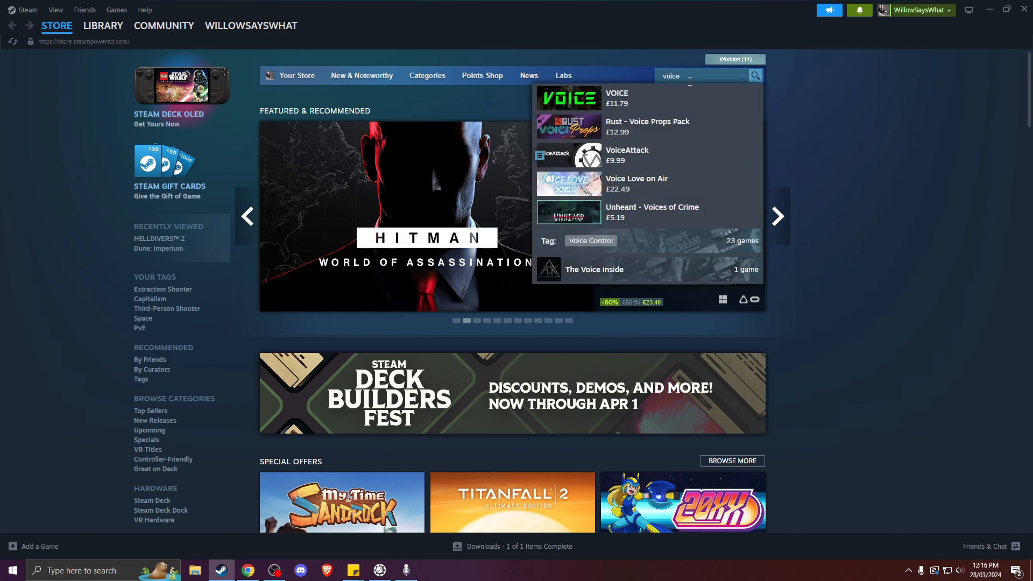
pyautogui.write('ata')
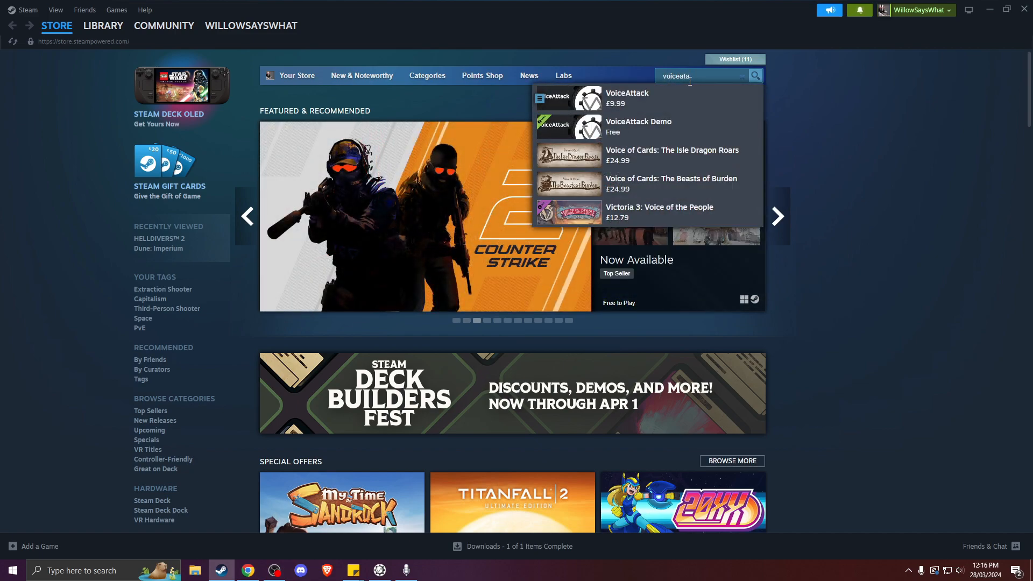
pyautogui.press('BackSpace')
pyautogui.write('tac')
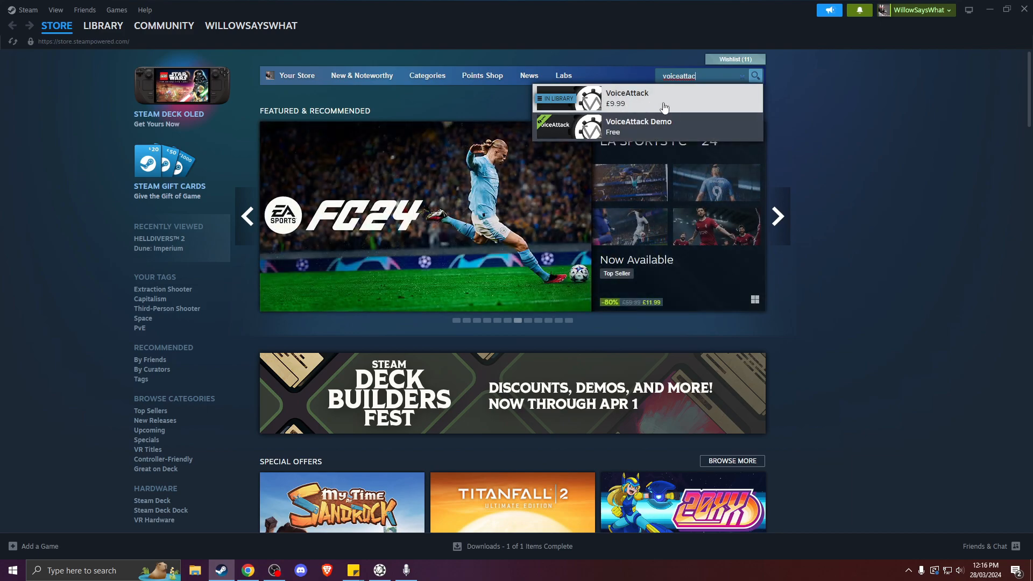
# Open the VoiceAttack store page, review the demo download and purchase options, and minimize Steam
pyautogui.click(641, 126)
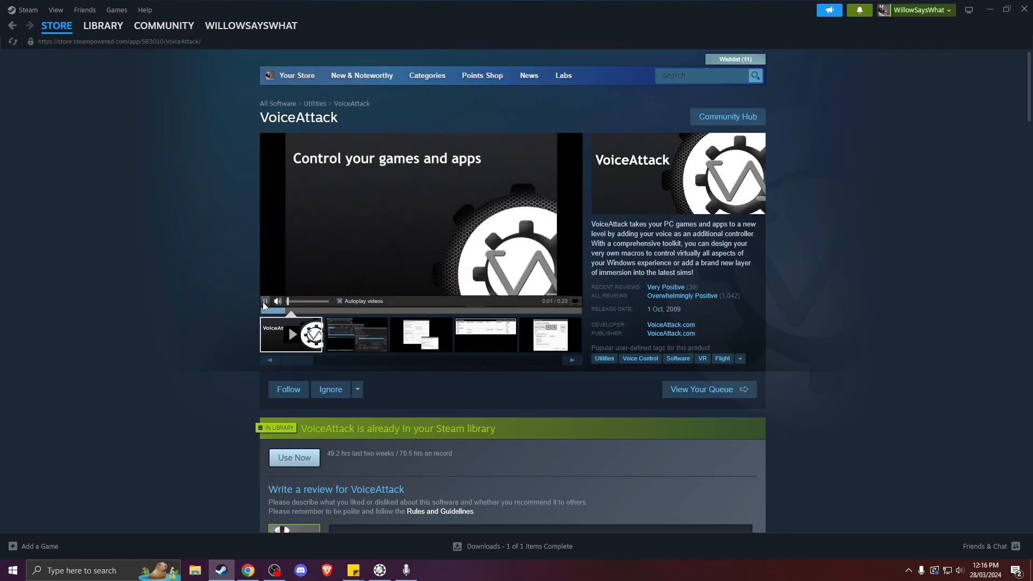
pyautogui.scroll(-7, 686, 382)
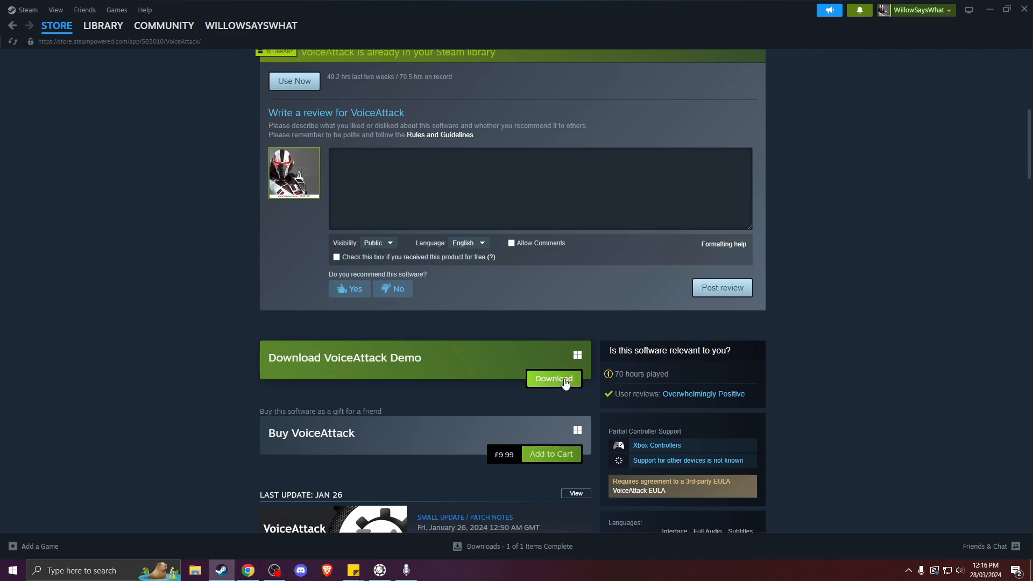
pyautogui.click(989, 11)
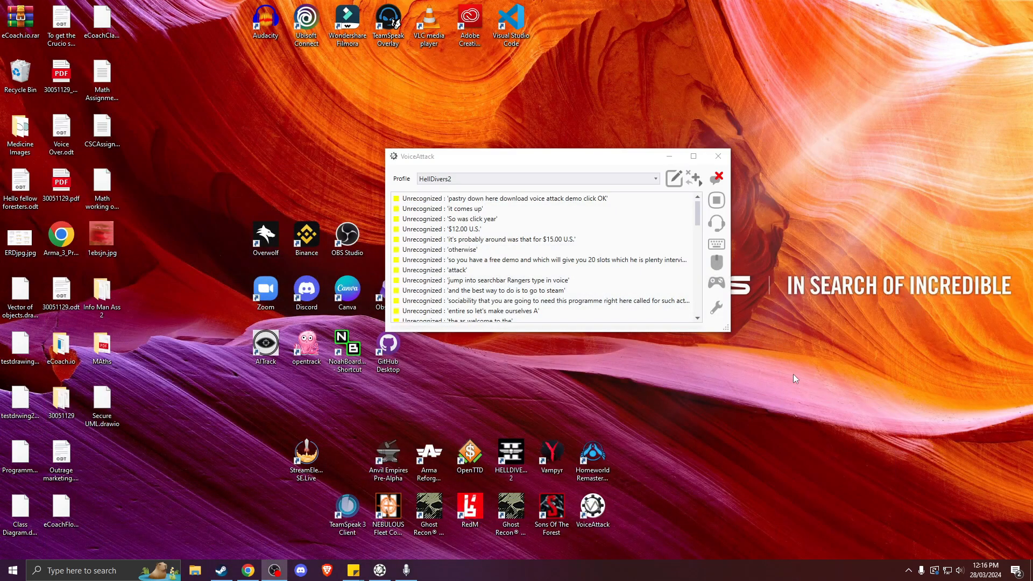
# Bring the Set up Speech Recognition wizard into view, review its welcome page, and close it
pyautogui.click(601, 512)
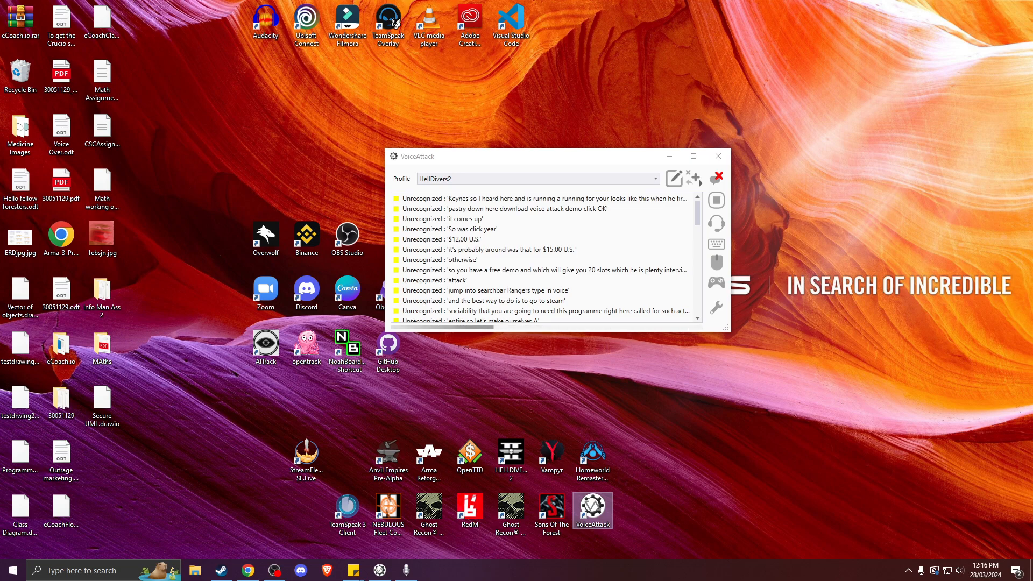
pyautogui.moveTo(1032, 232); pyautogui.dragTo(664, 138)
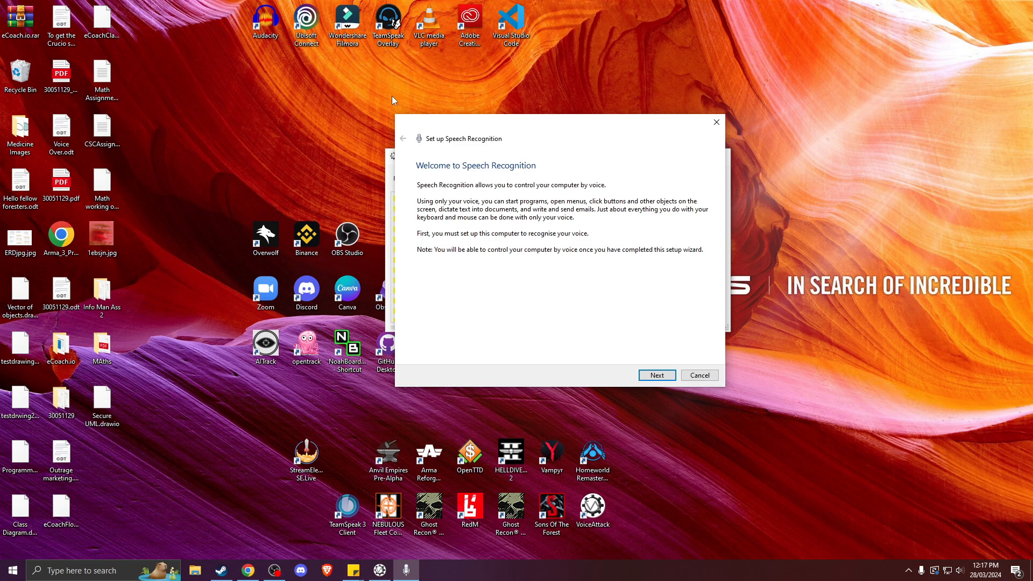
pyautogui.moveTo(442, 124); pyautogui.dragTo(730, 272)
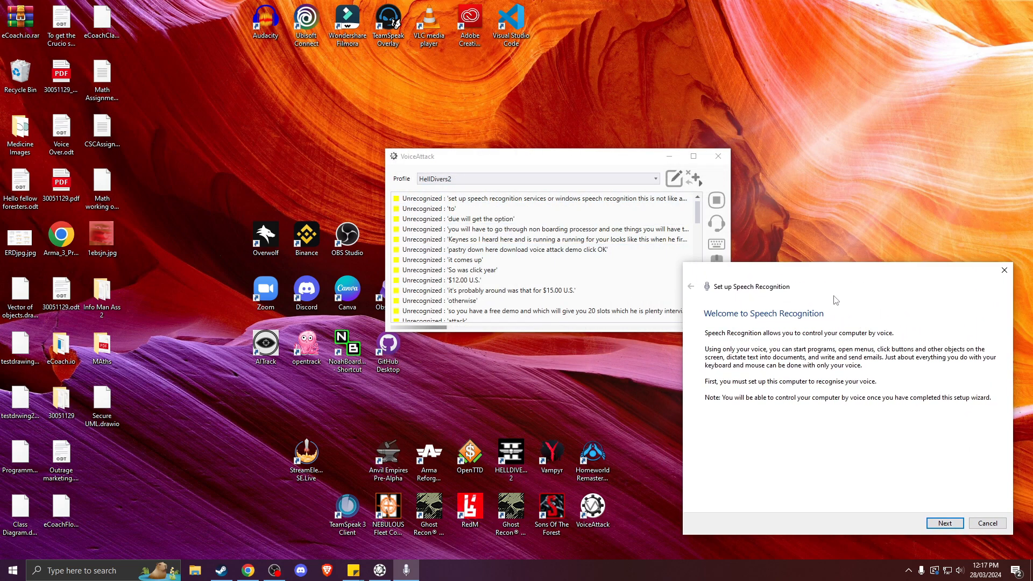
pyautogui.moveTo(855, 284); pyautogui.dragTo(555, 137)
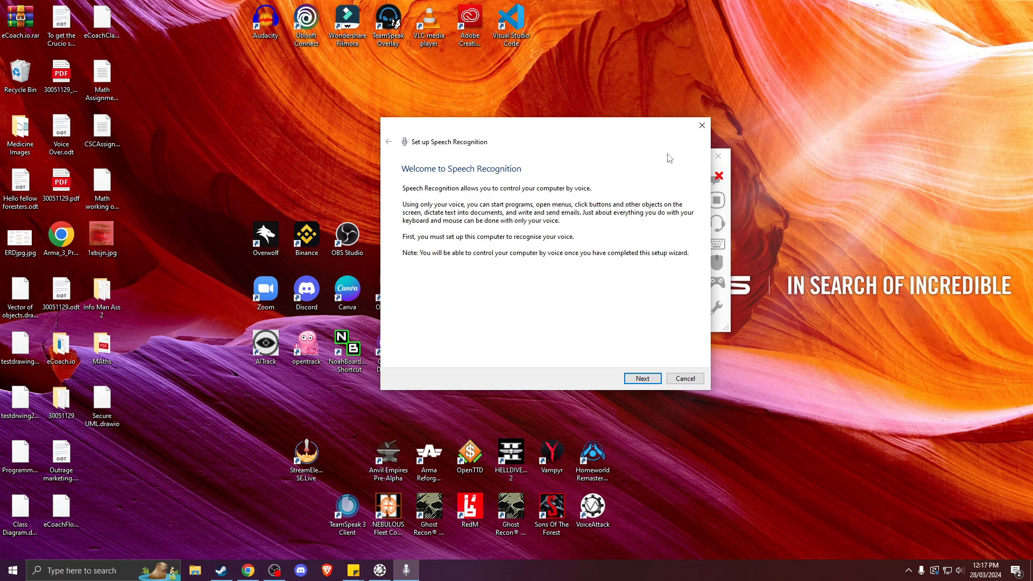
pyautogui.click(701, 126)
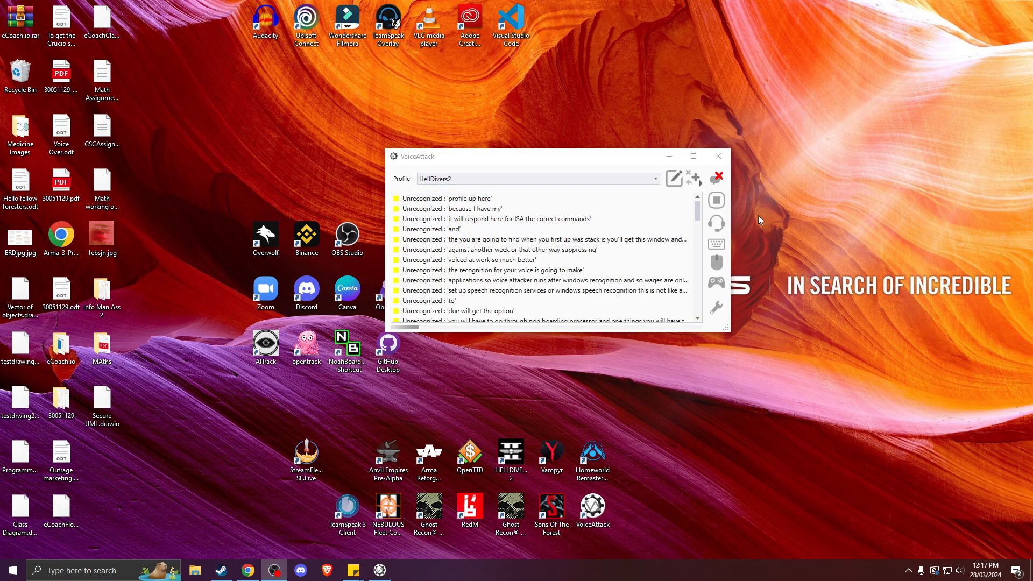
# Open the HellDivers2 profile, look through its spoken commands and actions, and close it
pyautogui.click(674, 178)
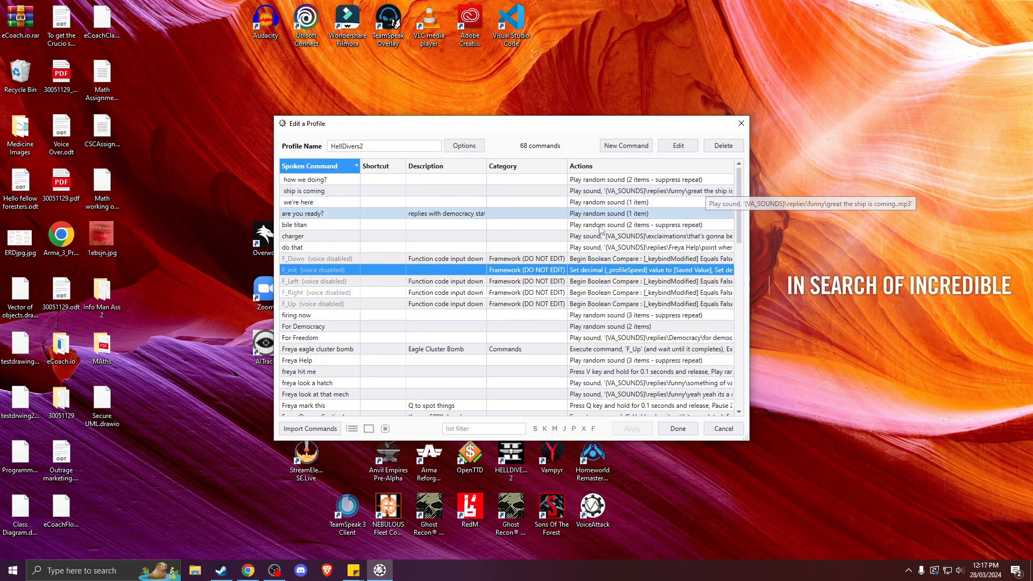
pyautogui.scroll(-12, 344, 204)
pyautogui.scroll(-5, 326, 350)
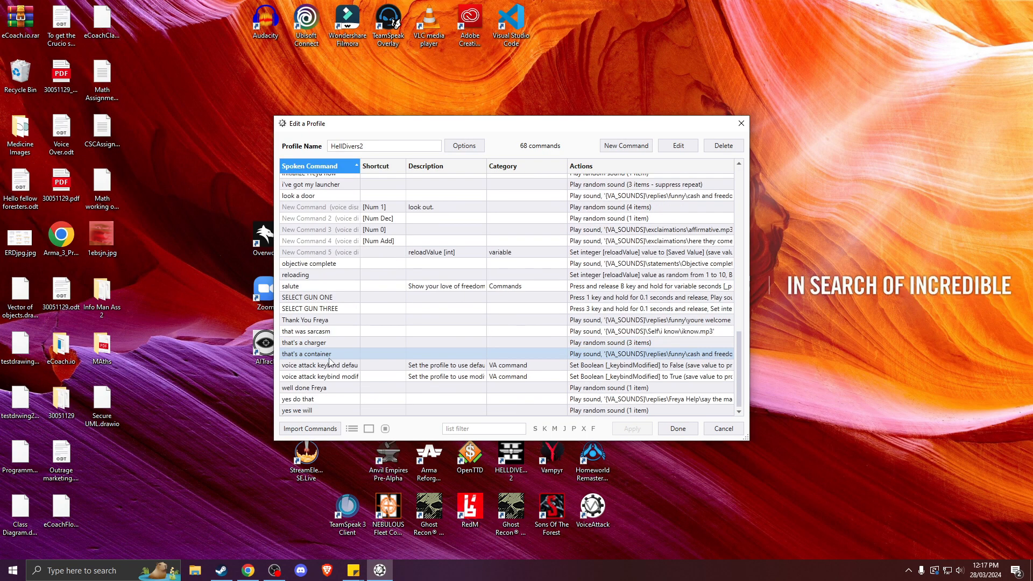
pyautogui.scroll(7, 332, 375)
pyautogui.scroll(10, 332, 371)
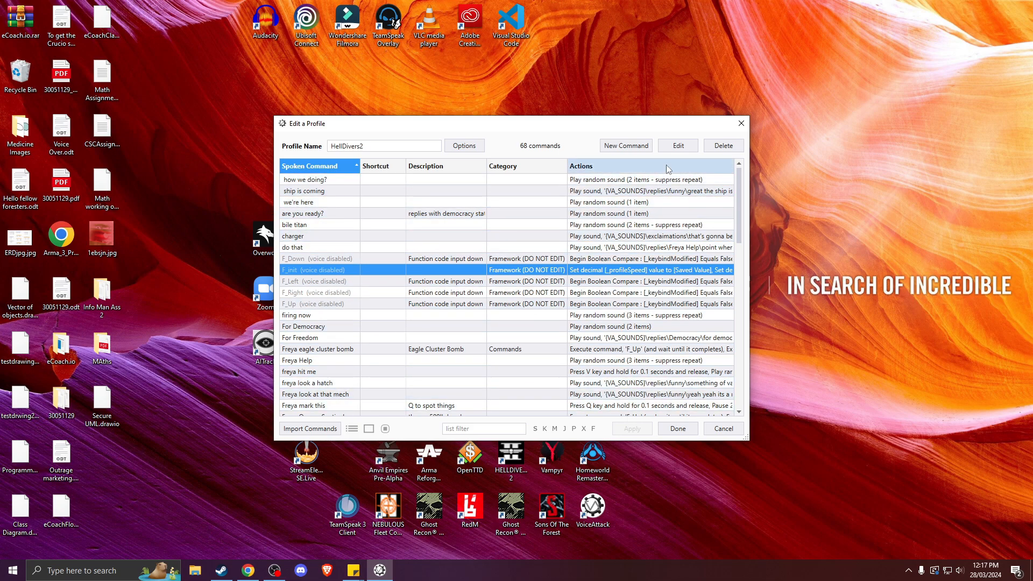
pyautogui.click(742, 123)
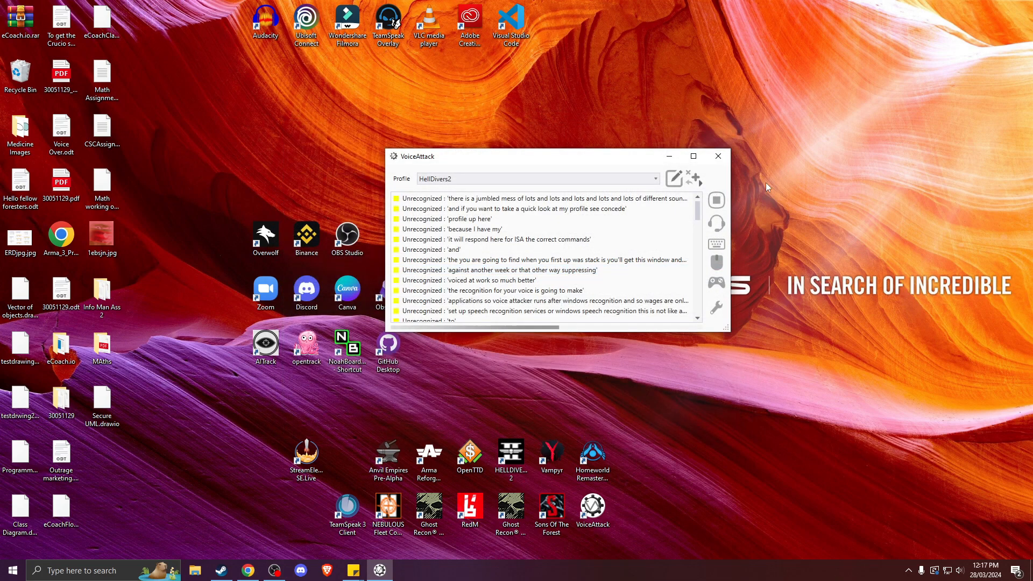
# Create a new VoiceAttack profile named "Freya test"
pyautogui.click(696, 179)
pyautogui.click(734, 180)
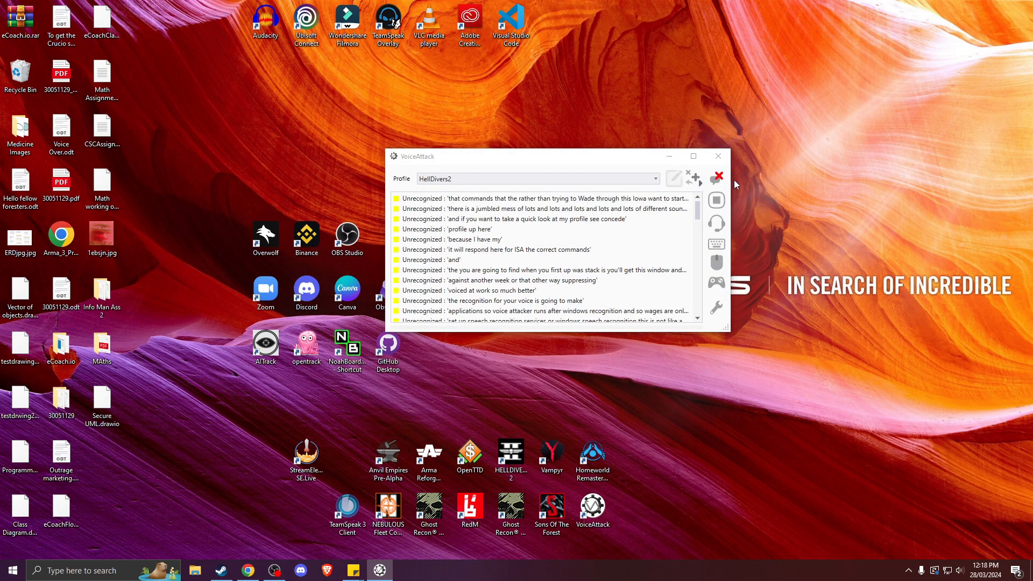
pyautogui.write('Freya test')
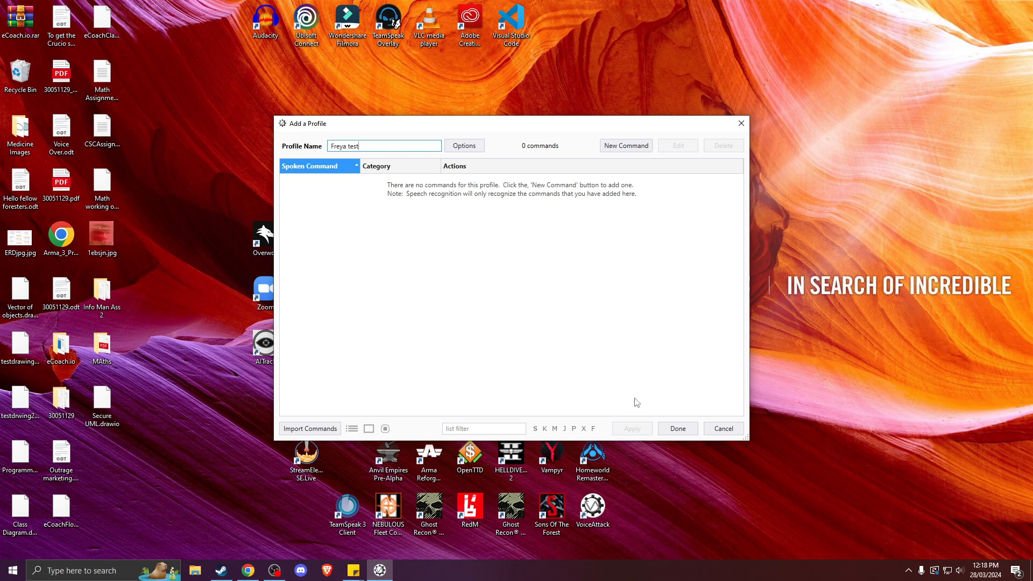
# Start a new command in the Freya test profile with the spoken phrase "freya reload"
pyautogui.click(622, 149)
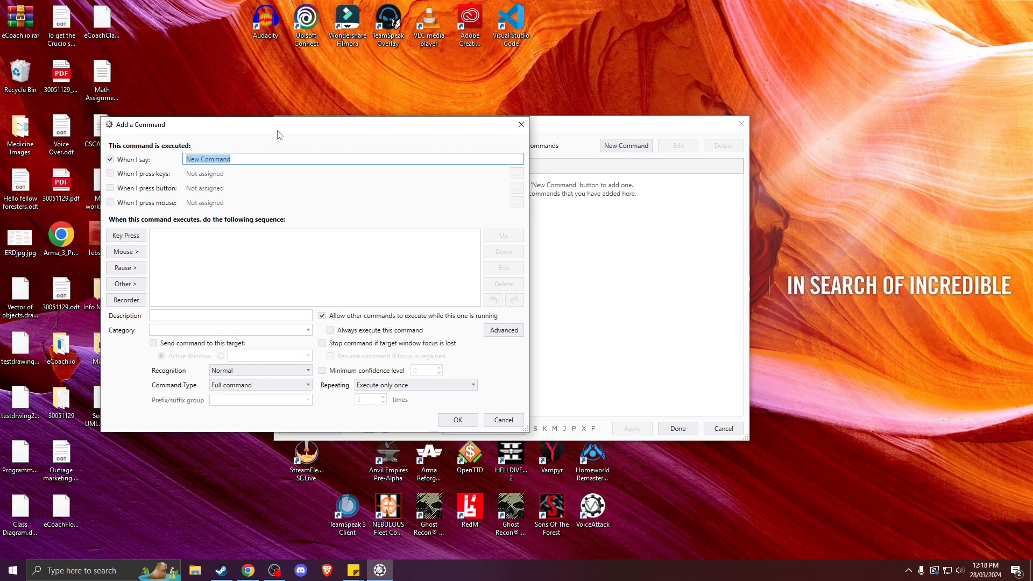
pyautogui.moveTo(199, 132); pyautogui.dragTo(407, 105)
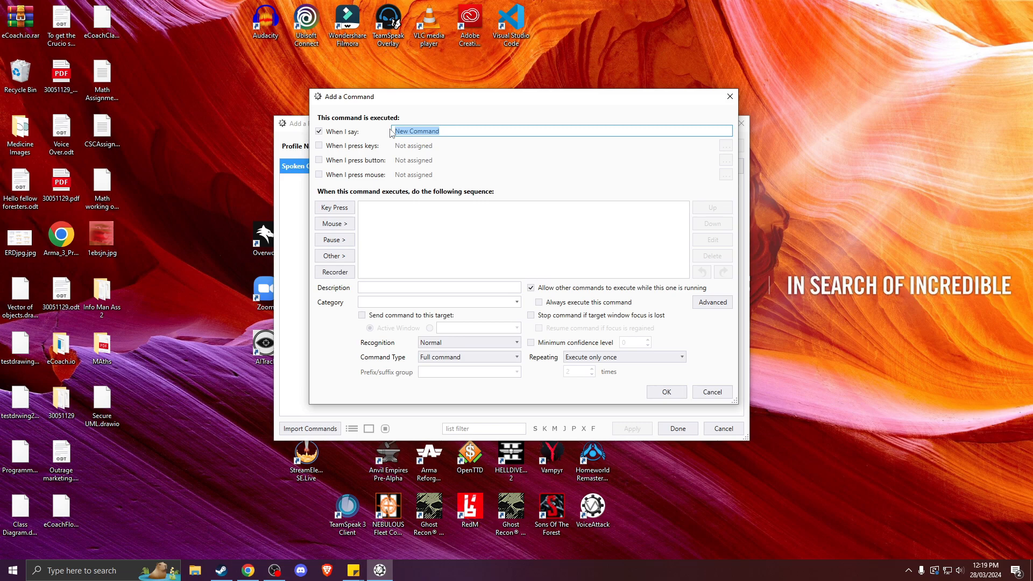
pyautogui.write('freya reload')
# Add a key press of R to the command sequence, held for 0.075 seconds and released
pyautogui.click(344, 212)
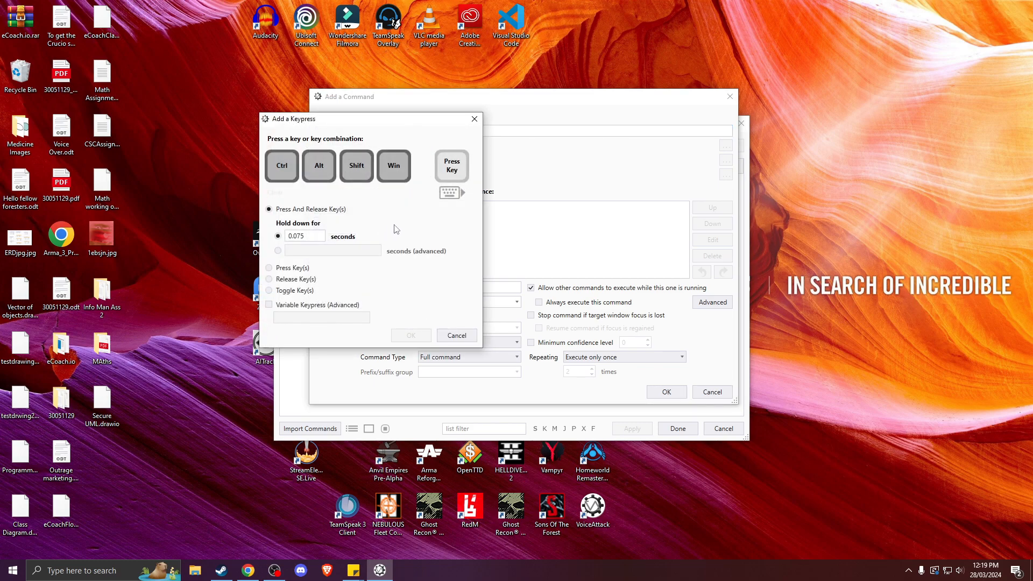
pyautogui.press('r')
pyautogui.click(303, 240)
pyautogui.click(420, 337)
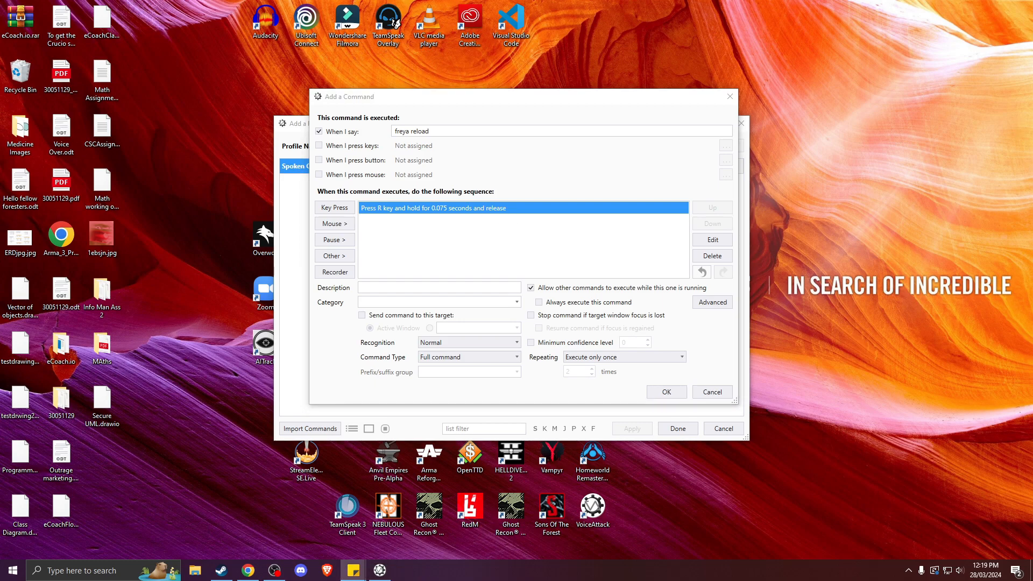
# Place the sticky note beside the command dialog and save the "freya reload" command to the profile
pyautogui.moveTo(1032, 97); pyautogui.dragTo(817, 44)
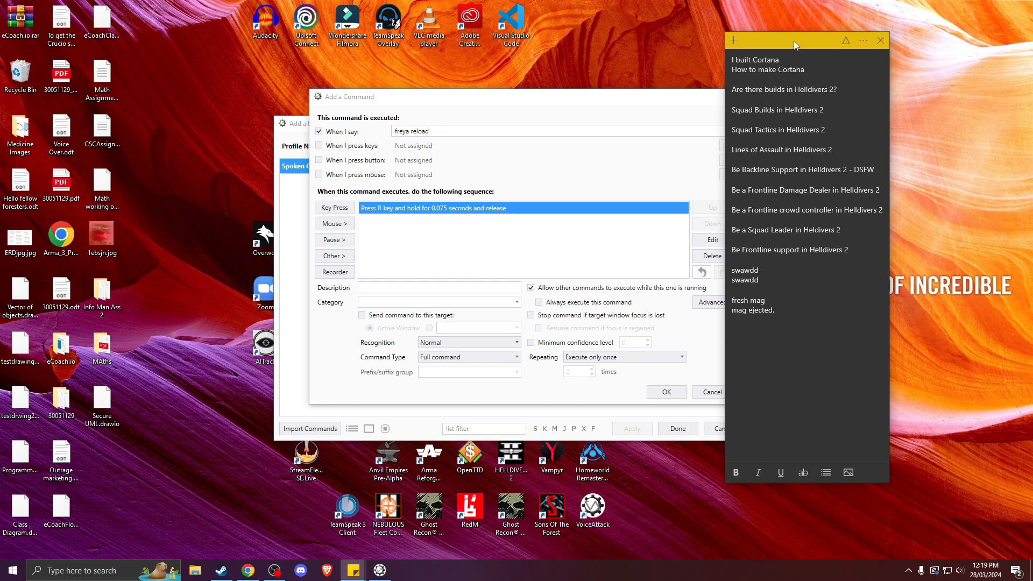
pyautogui.moveTo(793, 41); pyautogui.dragTo(866, 41)
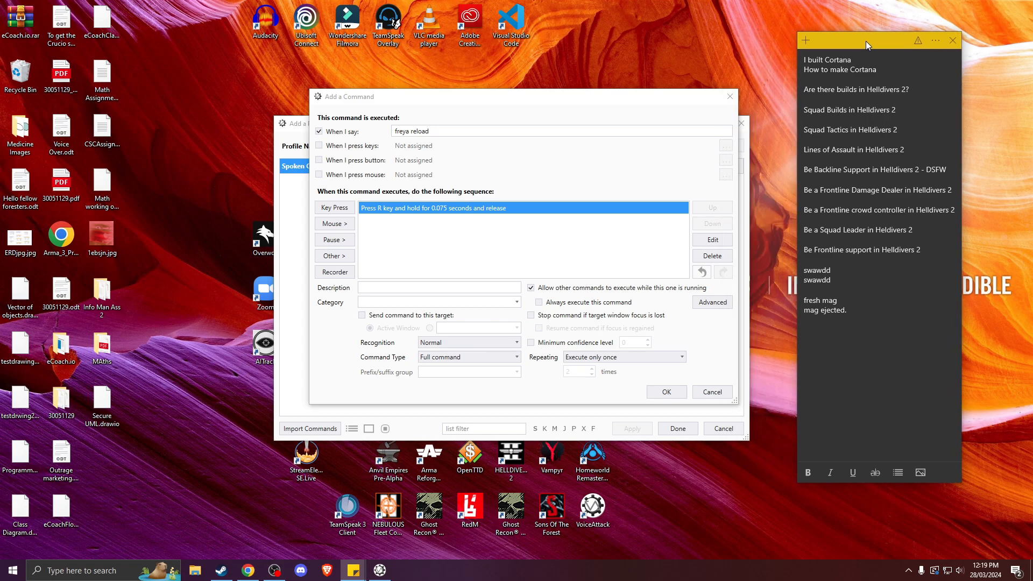
pyautogui.click(667, 392)
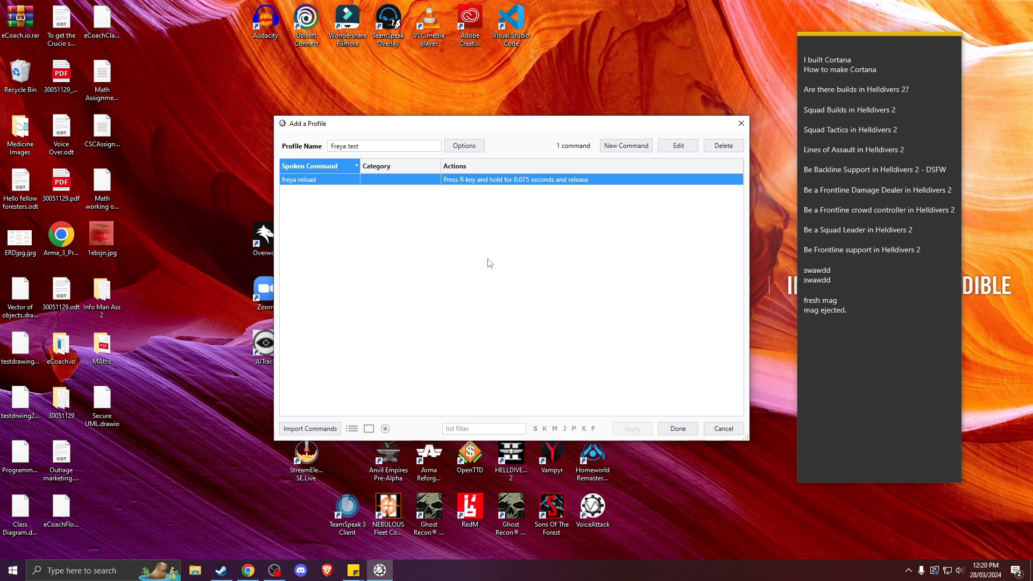
# Test the "freya reload" command on an empty line below "mag ejected." in the sticky note
pyautogui.click(807, 331)
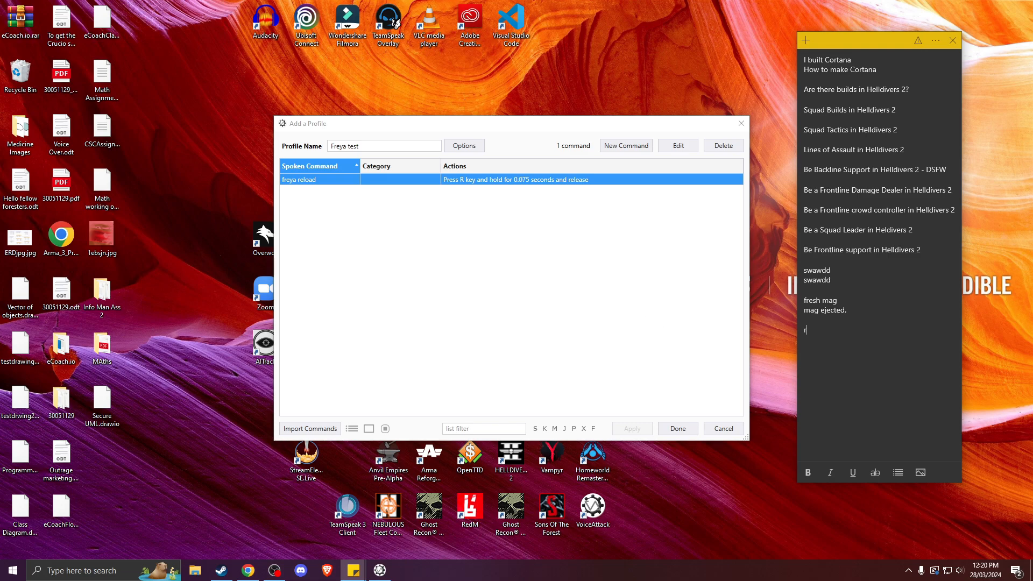
pyautogui.hotkey('alt', 'Tab')
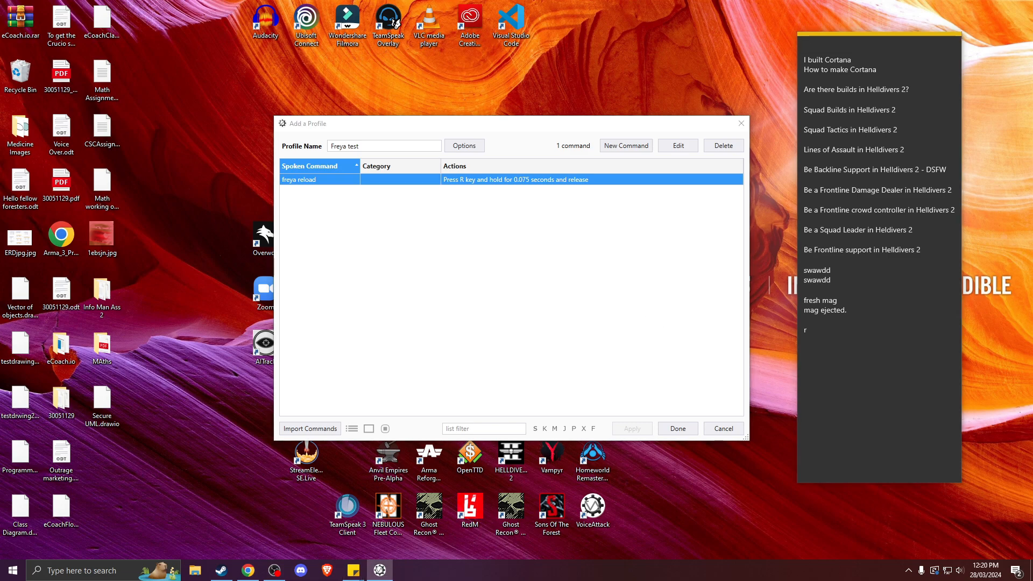
# Move the profile window clear of the main VoiceAttack window and save the Freya test profile
pyautogui.click(535, 135)
pyautogui.moveTo(536, 132); pyautogui.dragTo(527, 218)
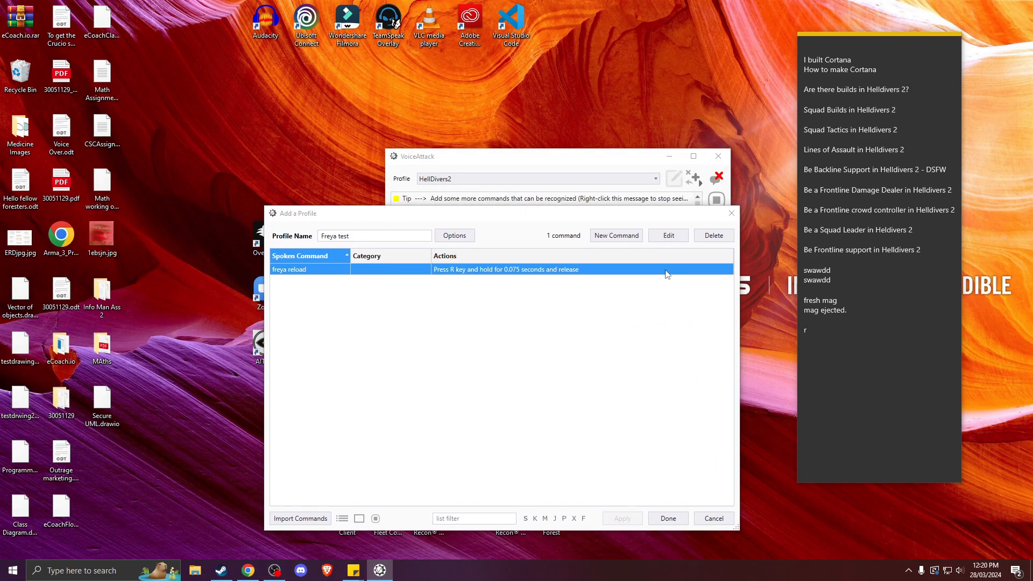
pyautogui.click(668, 519)
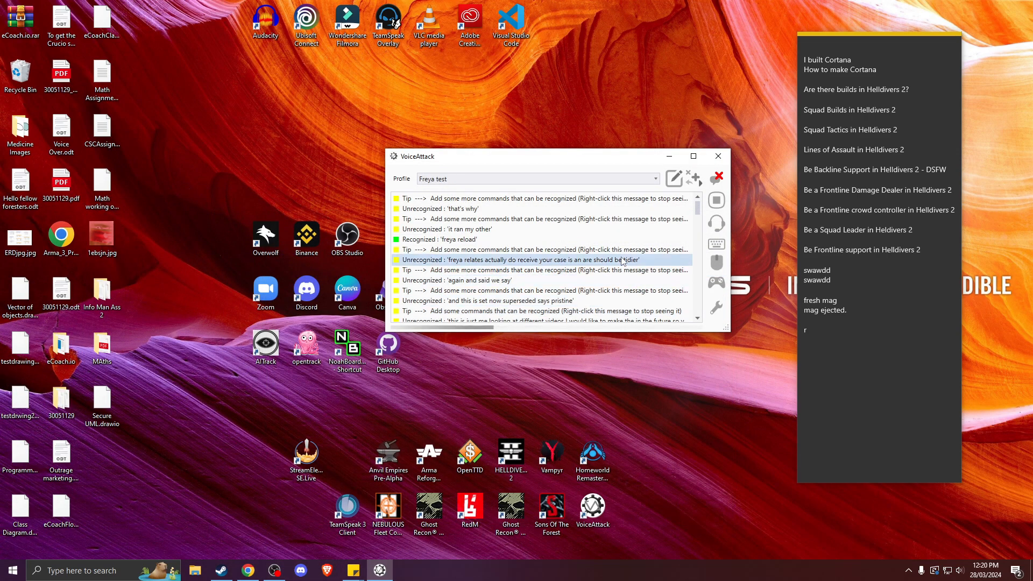
# Choose Freya test as the active profile and reopen it for editing
pyautogui.click(538, 180)
pyautogui.click(505, 196)
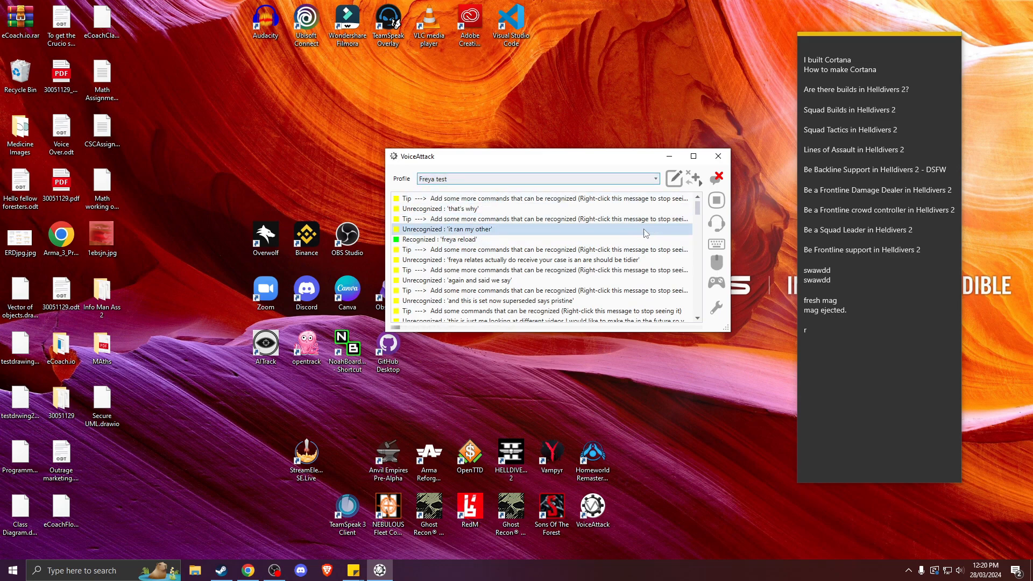
pyautogui.click(690, 183)
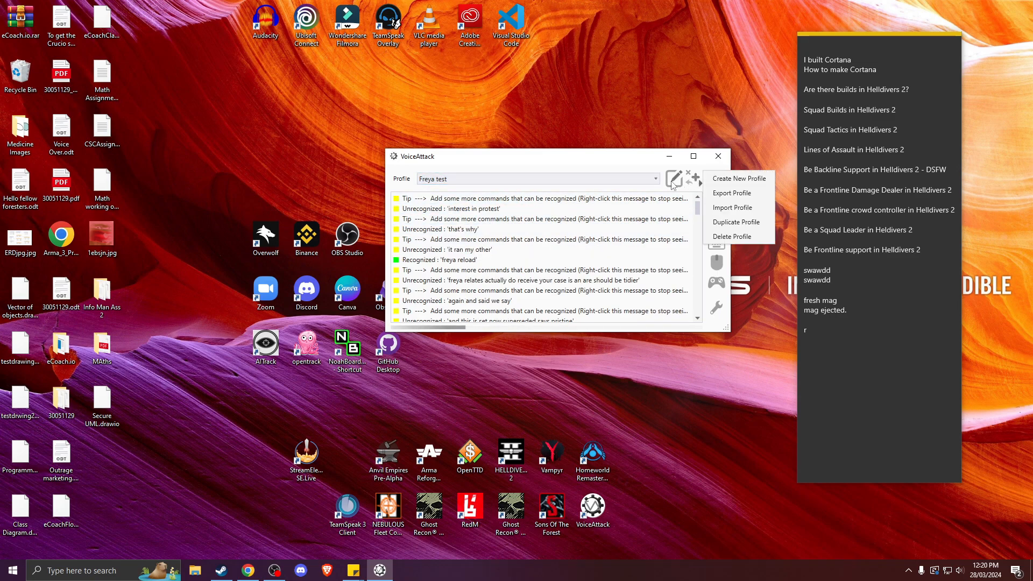
pyautogui.click(674, 178)
# Highlight the lines "fresh mag" and "mag ejected." in the sticky note, and switch to the elevenlabs search results in Chrome
pyautogui.click(822, 332)
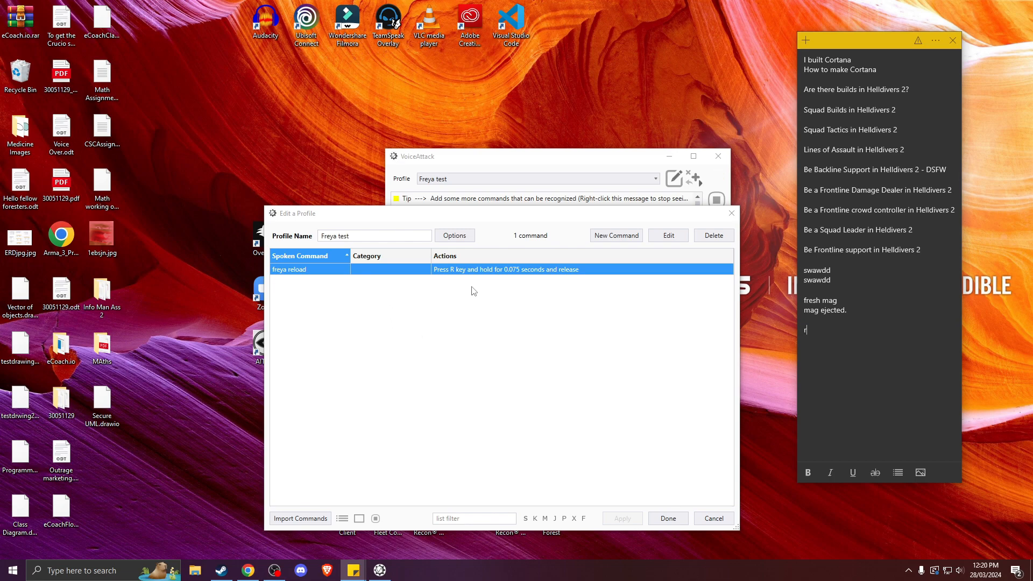
pyautogui.moveTo(849, 311); pyautogui.dragTo(799, 300)
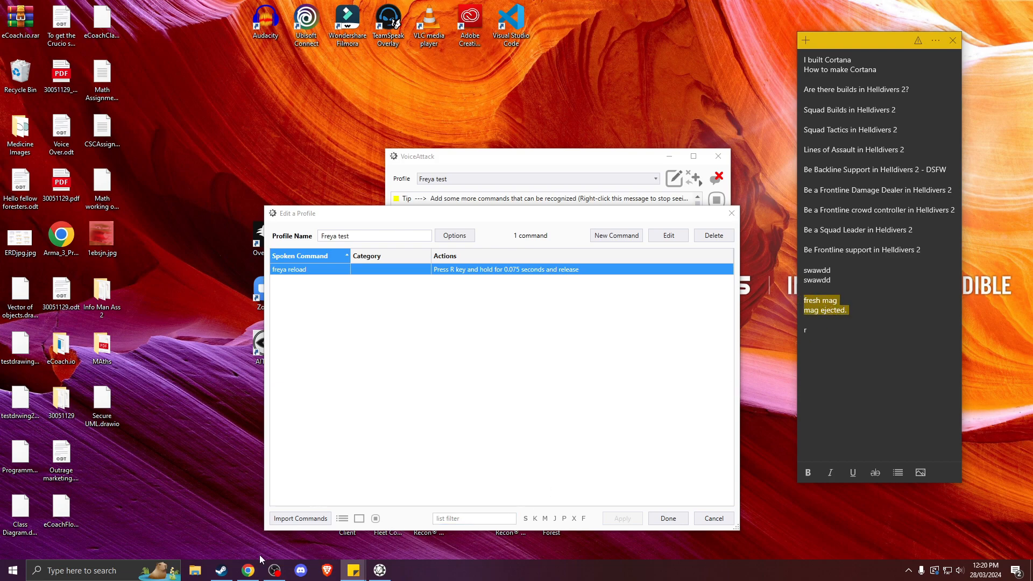
pyautogui.click(248, 570)
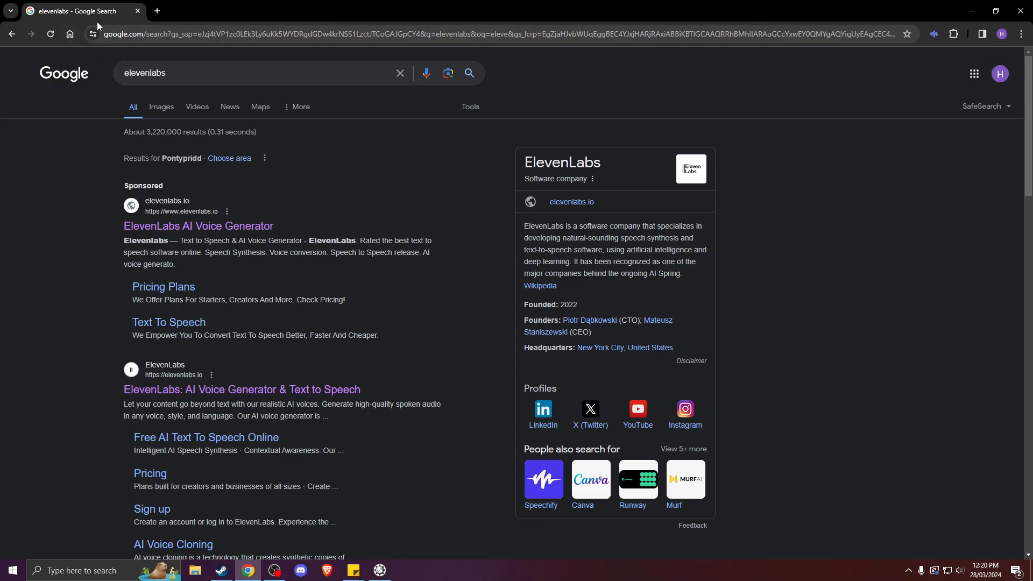
# Open the ElevenLabs AI Voice Generator from the search results and clear "New mag" from the speech text
pyautogui.moveTo(167, 73); pyautogui.dragTo(126, 72)
pyautogui.click(184, 226)
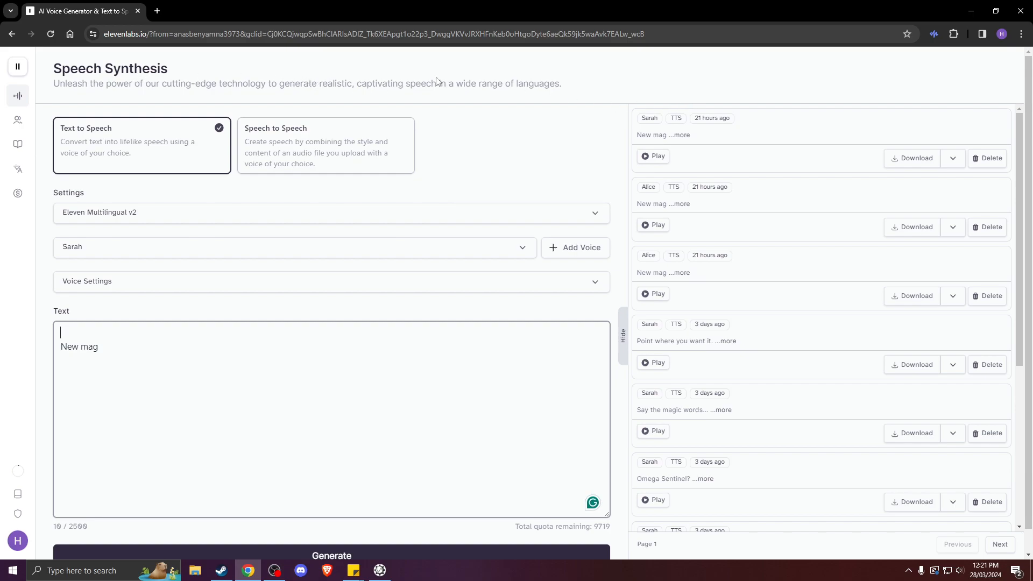
pyautogui.moveTo(92, 347); pyautogui.dragTo(59, 333)
pyautogui.press('BackSpace')
# View the available speech models and close the list without changing the model
pyautogui.moveTo(28, 96)
pyautogui.click(169, 217)
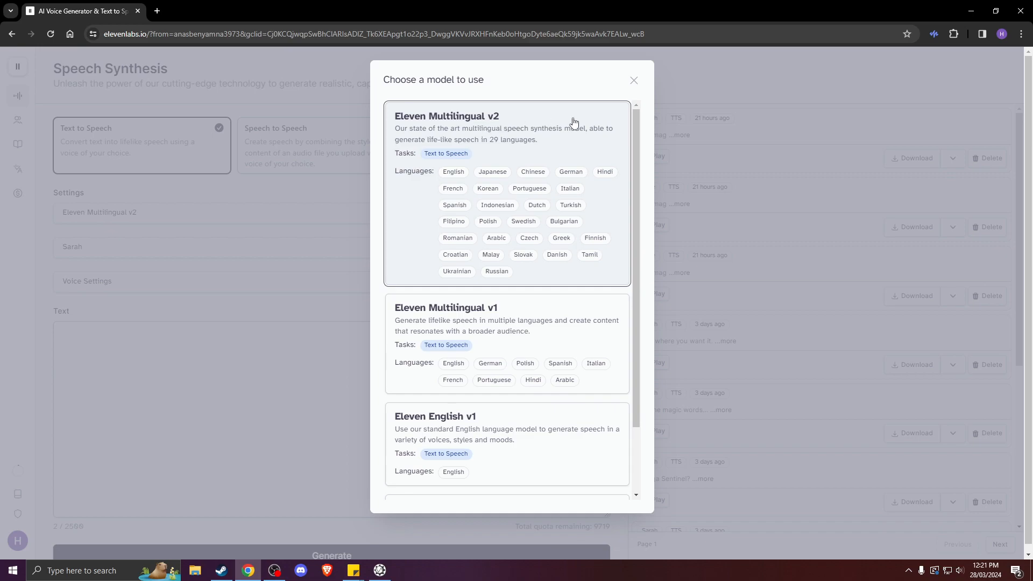
pyautogui.click(634, 82)
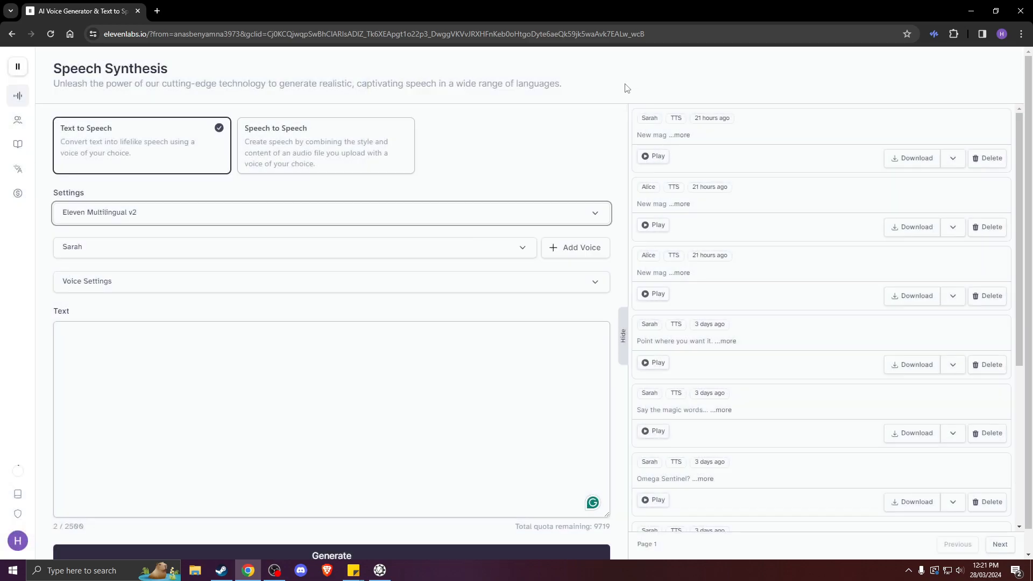
# Browse the premade voices, listen to the Adam and Chris previews, and pause the playback
pyautogui.click(156, 258)
pyautogui.scroll(-1, 169, 255)
pyautogui.scroll(-2, 191, 294)
pyautogui.scroll(2, 99, 344)
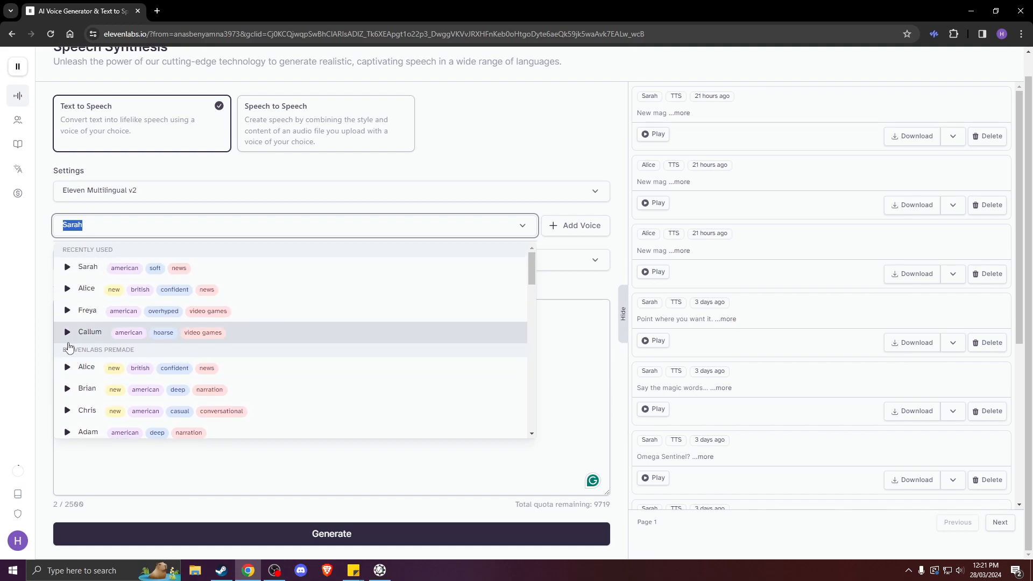
pyautogui.scroll(1, 69, 340)
pyautogui.scroll(-3, 70, 333)
pyautogui.scroll(2, 68, 365)
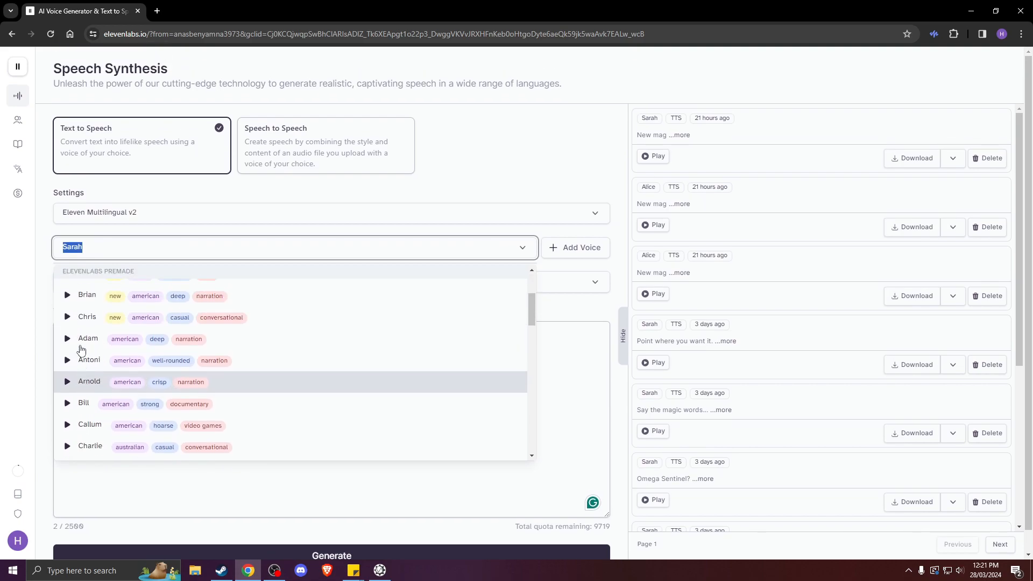
pyautogui.click(66, 351)
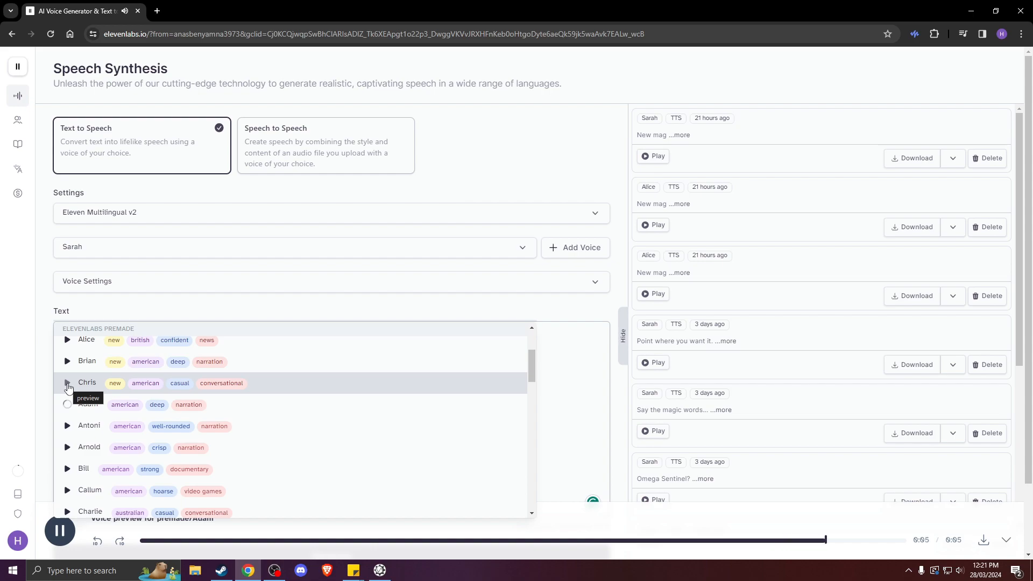
pyautogui.click(67, 384)
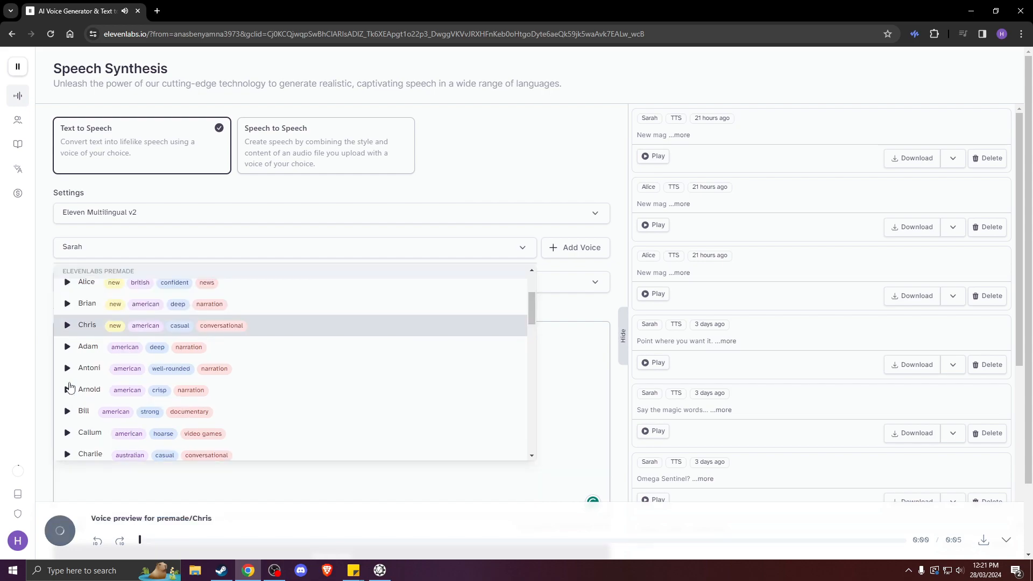
pyautogui.scroll(-3, 82, 375)
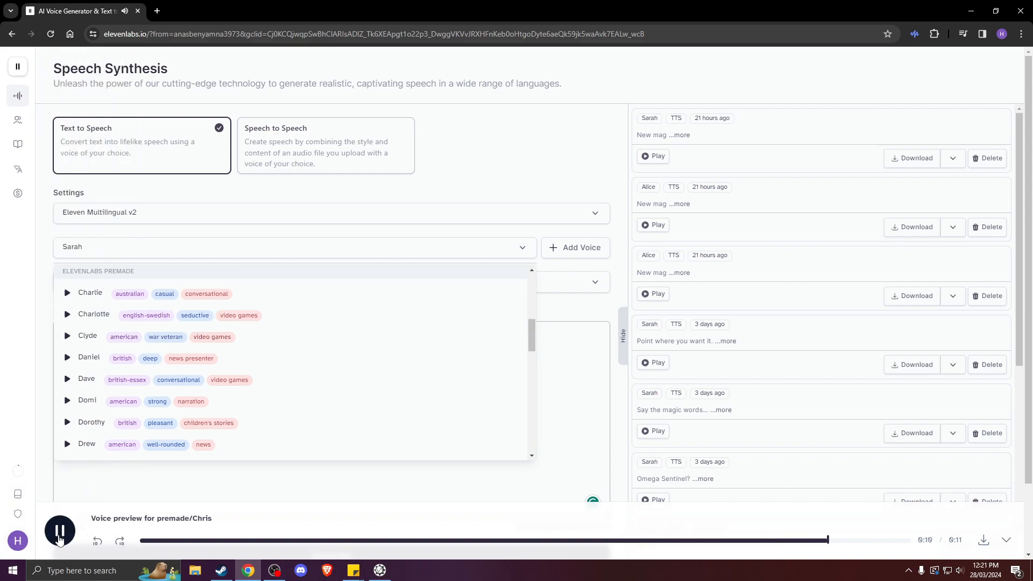
pyautogui.click(61, 532)
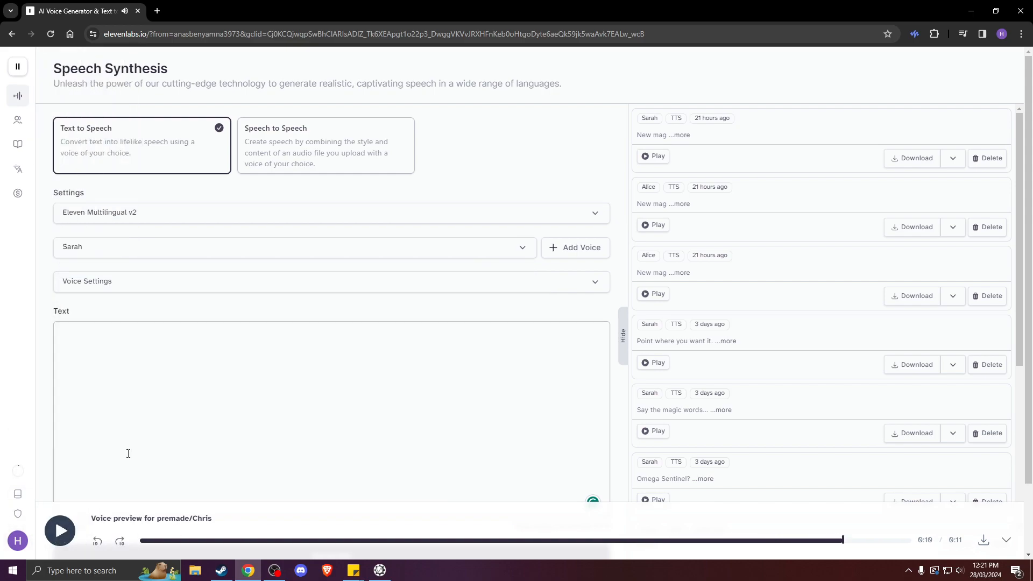
# Reopen the voice list and listen to the Charlotte and Emily previews
pyautogui.click(86, 250)
pyautogui.scroll(-3, 116, 345)
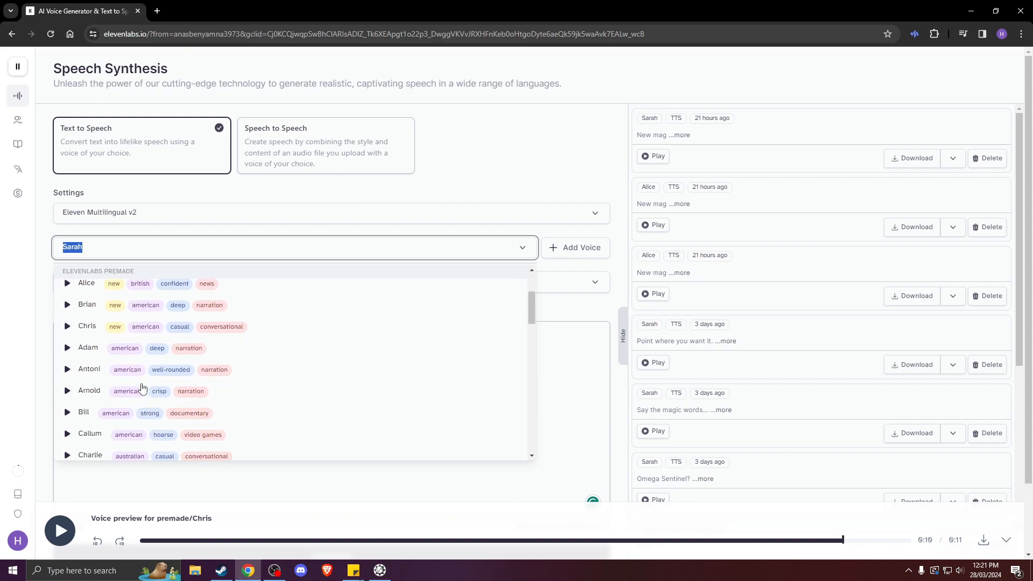
pyautogui.scroll(-1, 139, 401)
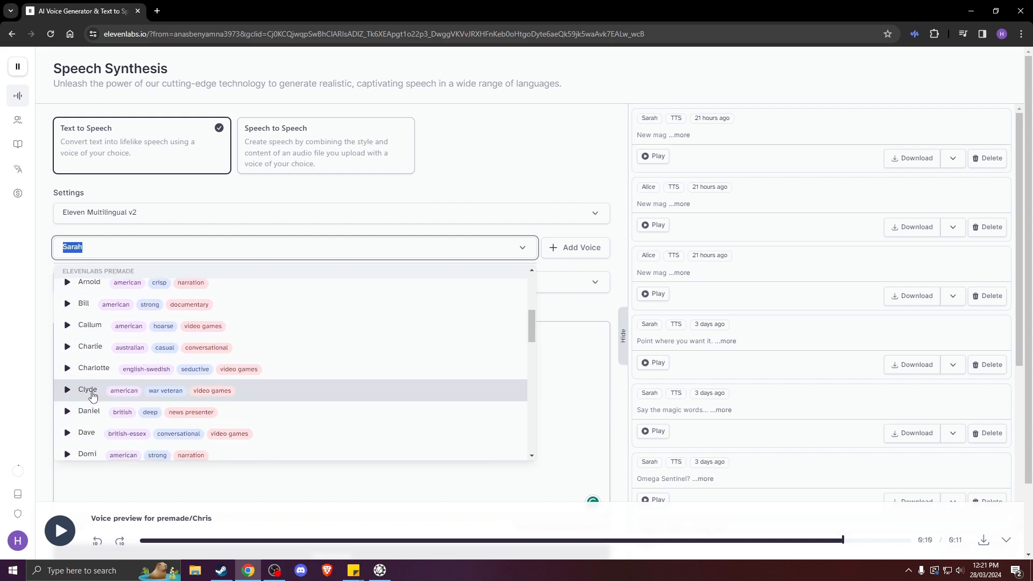
pyautogui.click(67, 370)
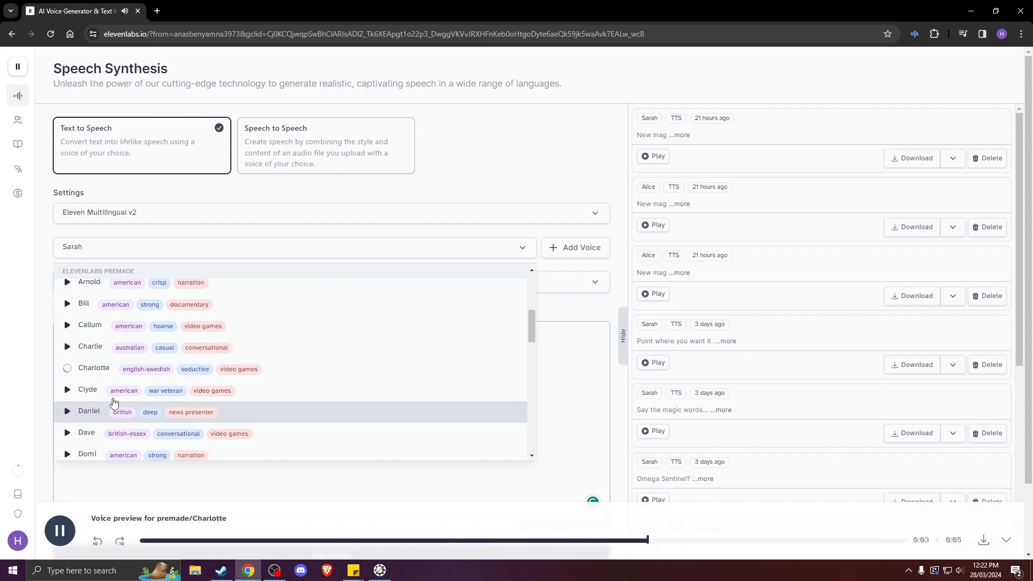
pyautogui.scroll(-3, 108, 395)
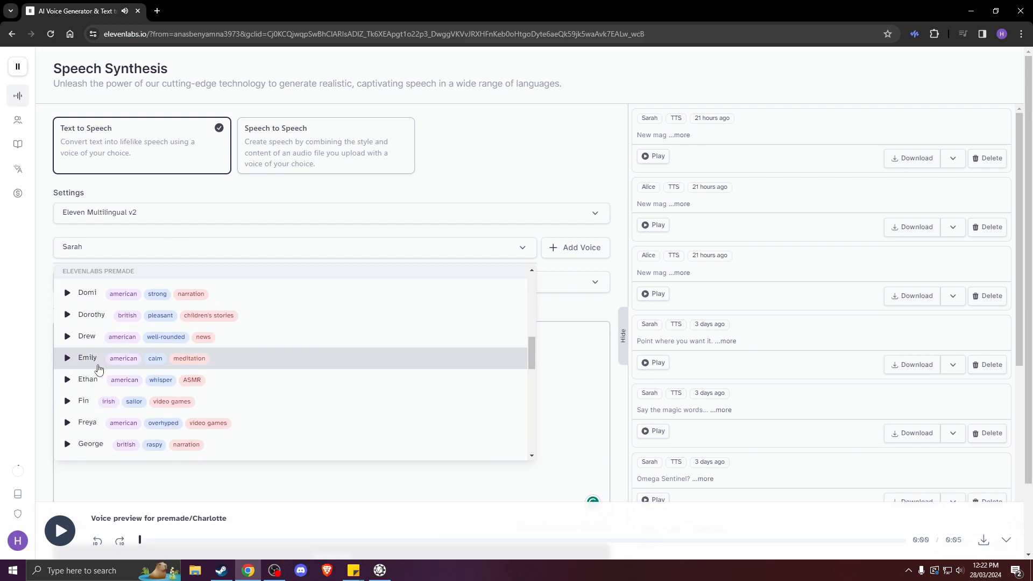
pyautogui.click(67, 359)
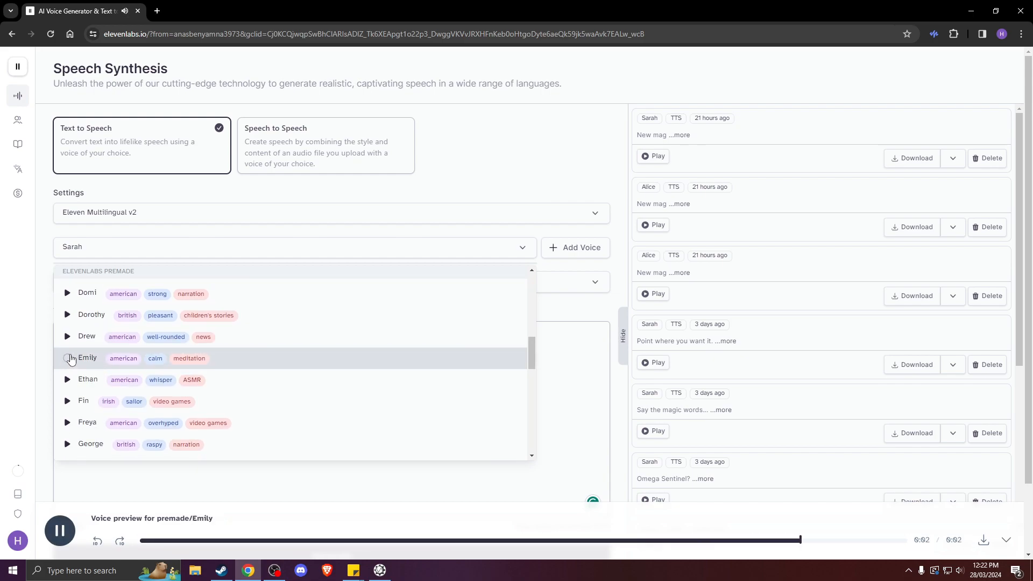
# Listen to the Matilda, Lily and Mimi previews further down the premade voices
pyautogui.scroll(-1, 71, 359)
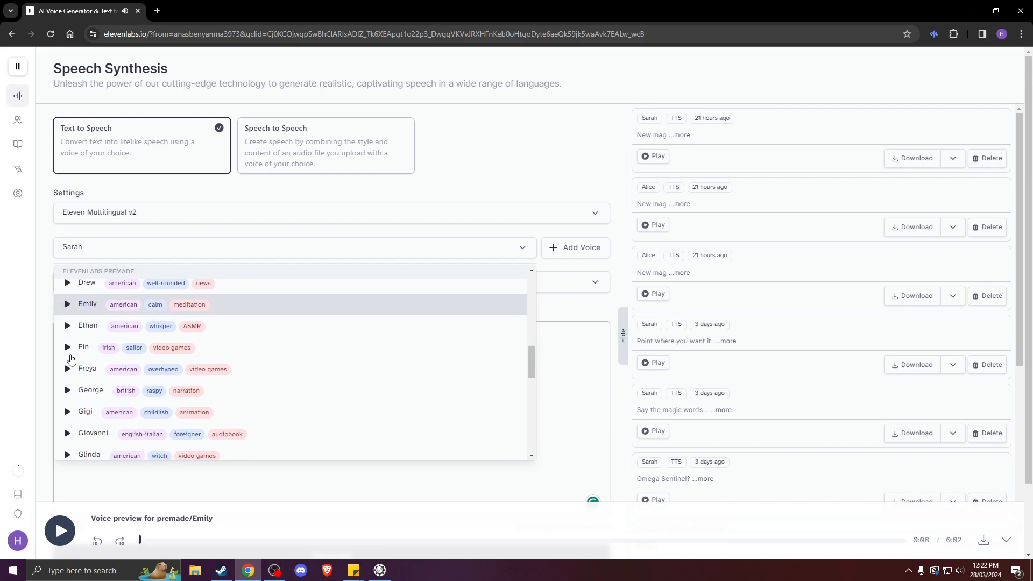
pyautogui.scroll(-3, 73, 360)
pyautogui.scroll(-2, 91, 378)
pyautogui.click(67, 404)
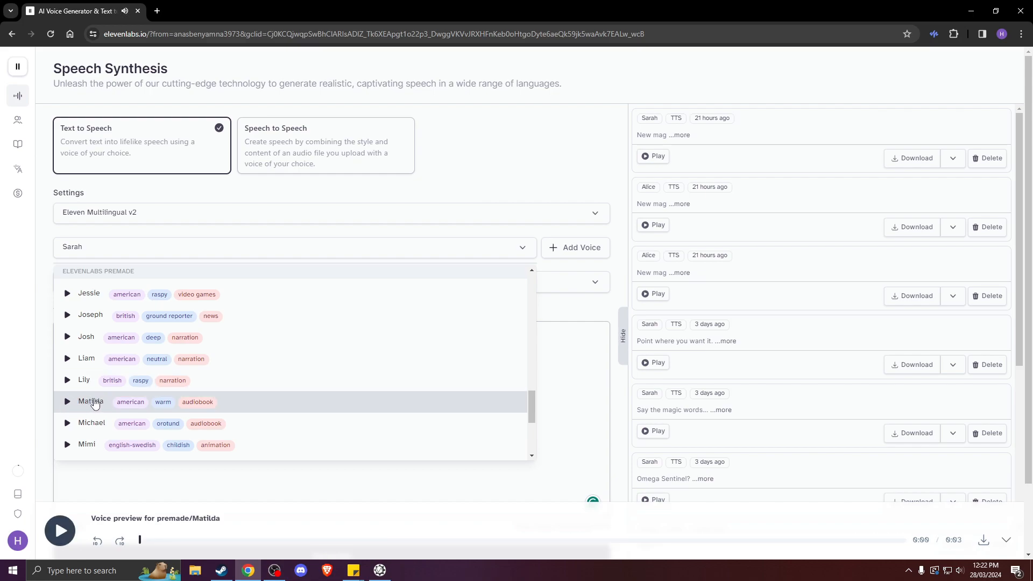
pyautogui.click(67, 381)
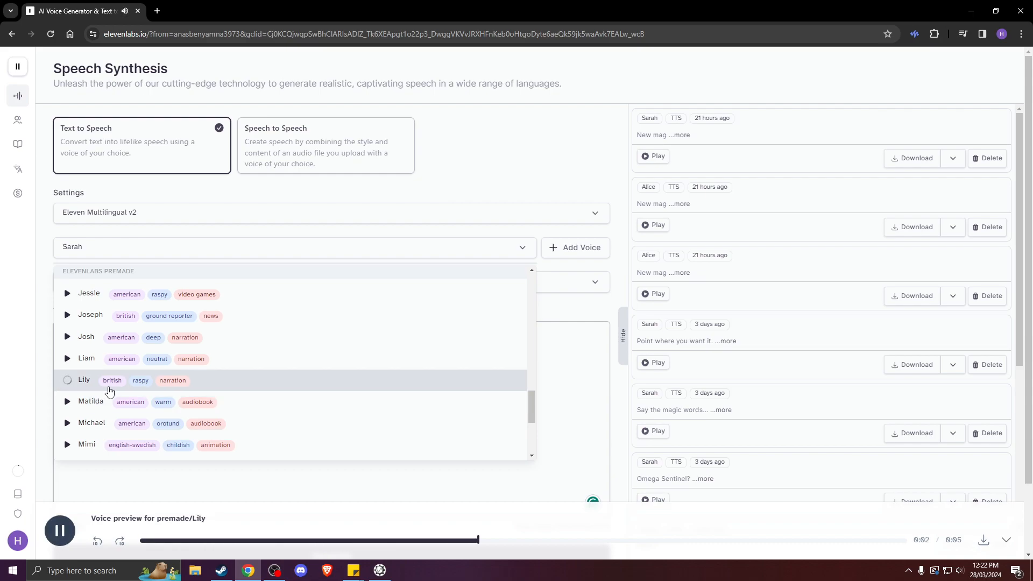
pyautogui.scroll(-1, 110, 391)
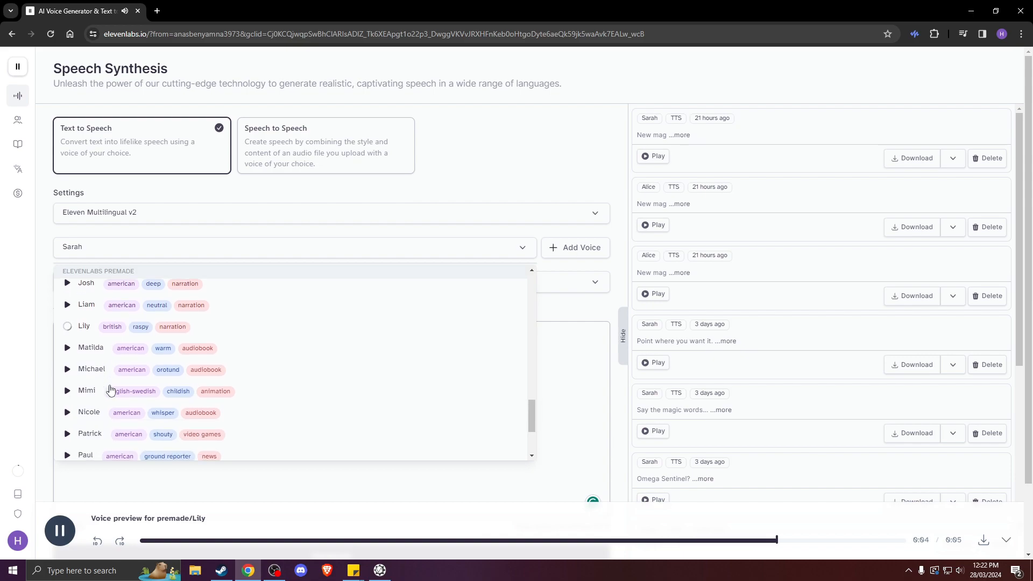
pyautogui.click(67, 391)
# Listen to the Nicole preview and close the voice list, keeping Sarah as the selected voice
pyautogui.scroll(-2, 67, 393)
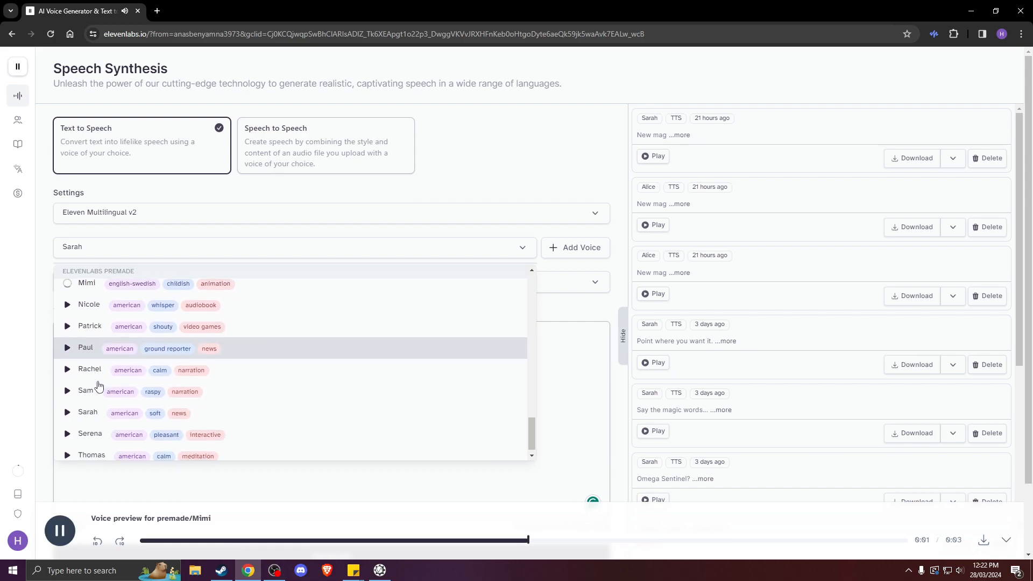
pyautogui.scroll(1, 99, 386)
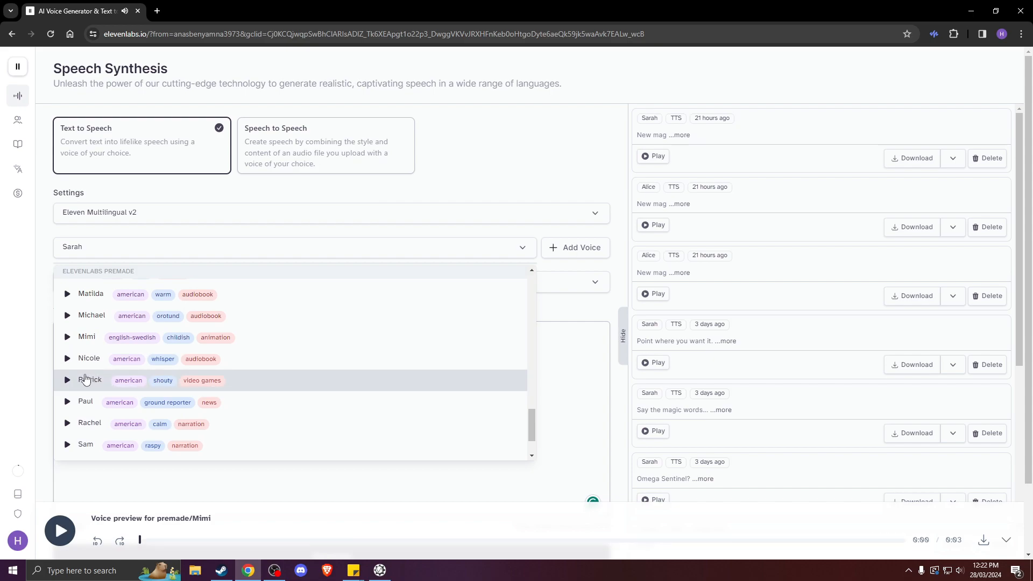
pyautogui.click(67, 359)
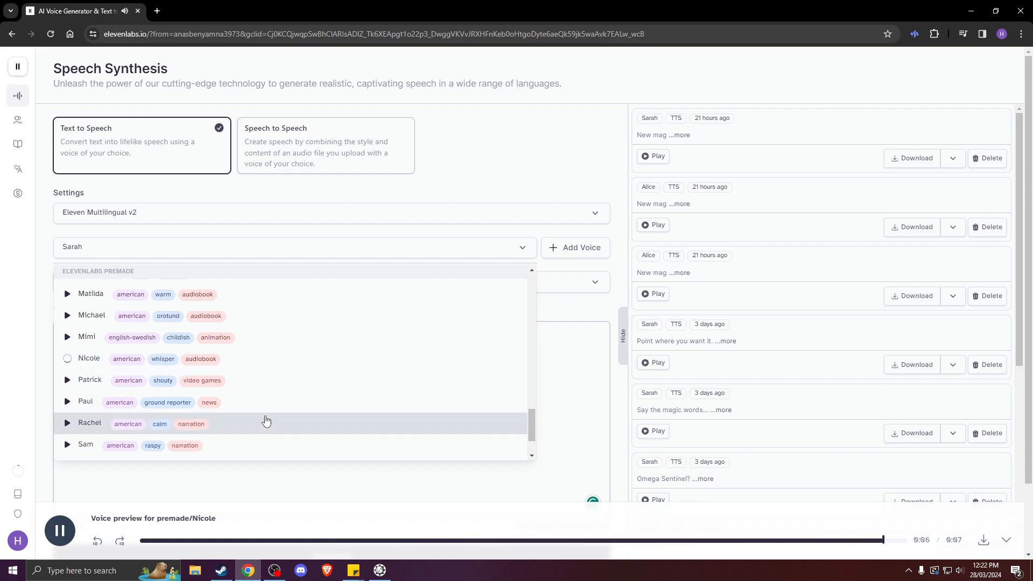
pyautogui.scroll(10, 266, 423)
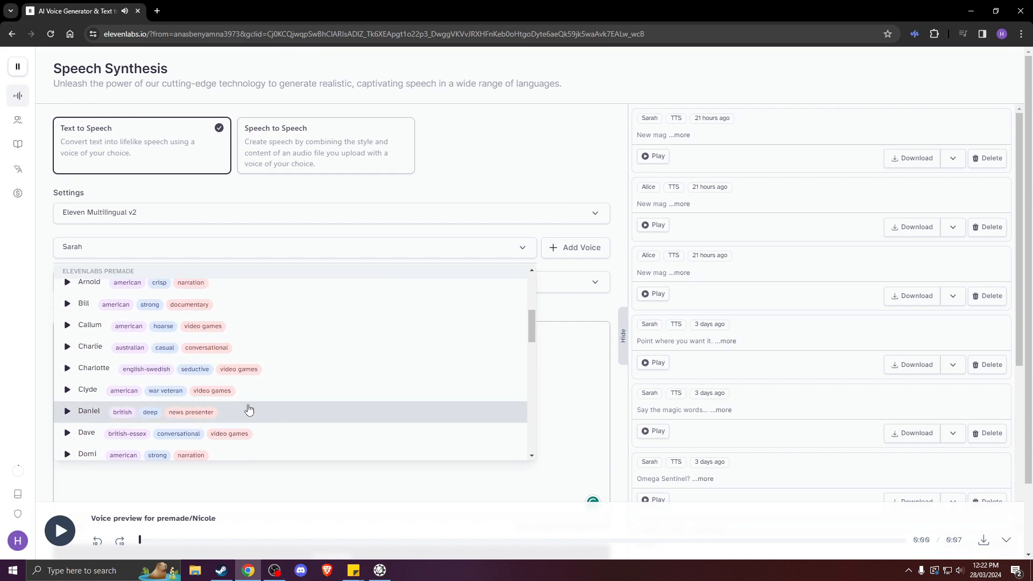
pyautogui.click(52, 266)
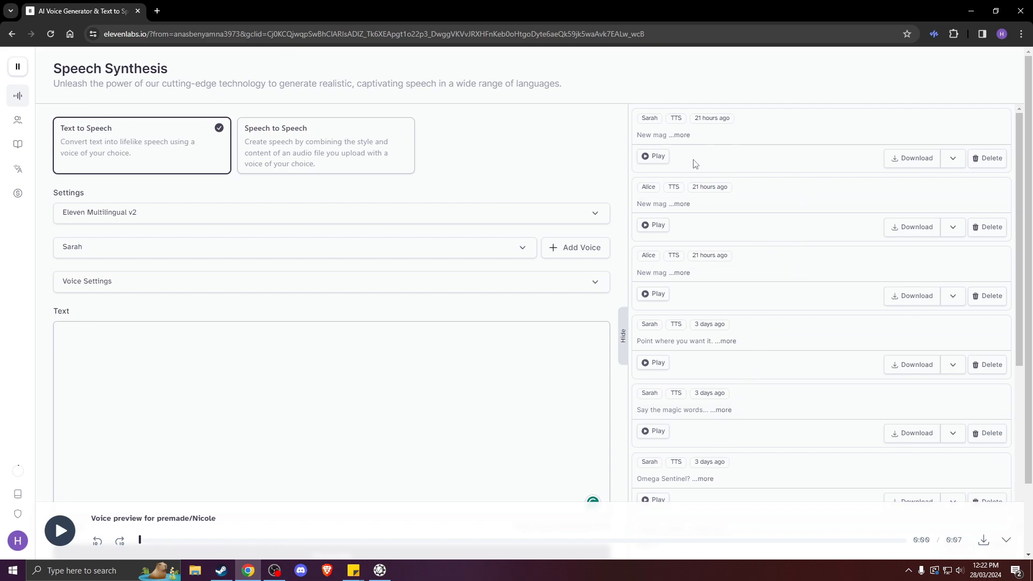
# Play the newest Sarah "New mag" clip in the history and review the stability, clarity and style voice settings
pyautogui.click(656, 157)
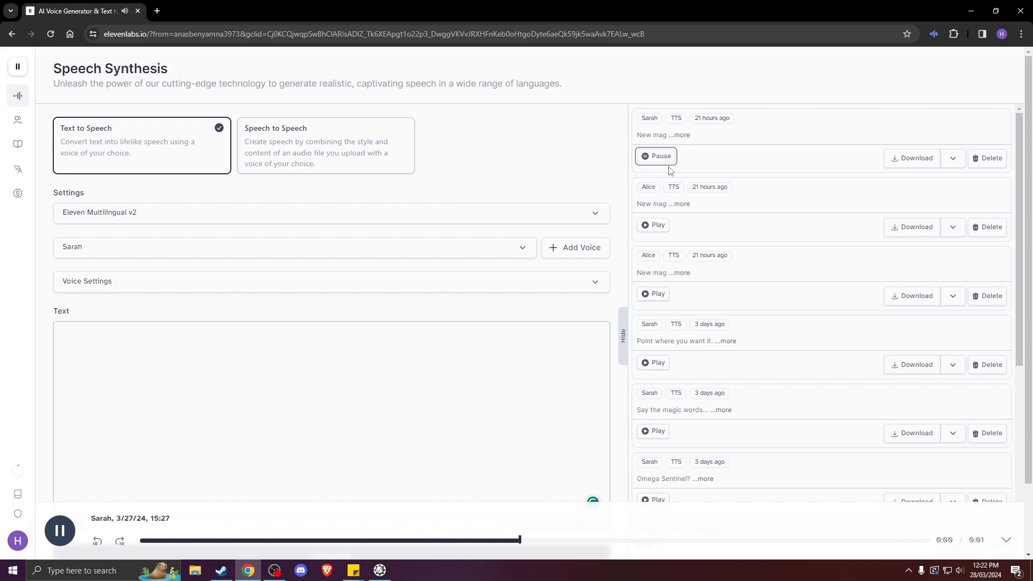
pyautogui.scroll(-2, 721, 371)
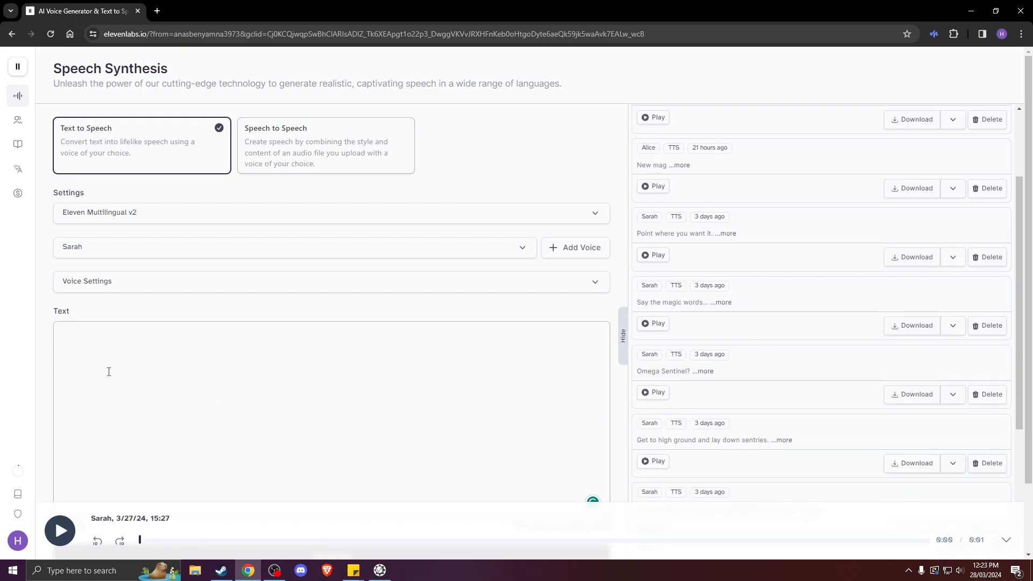
pyautogui.click(171, 290)
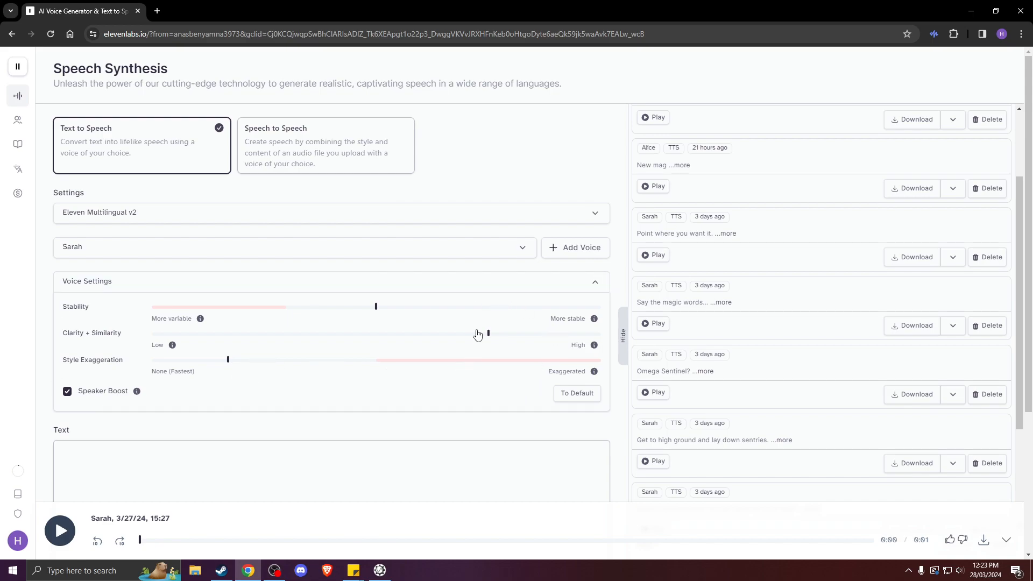
pyautogui.click(325, 283)
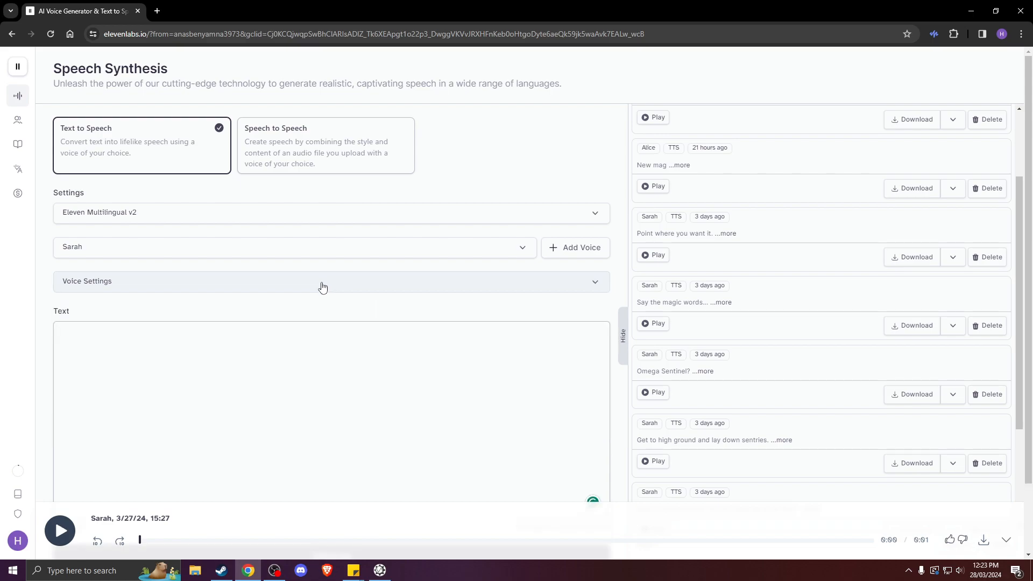
# Bring up the sticky note, add a full stop after "fresh mag", and select that line
pyautogui.click(101, 352)
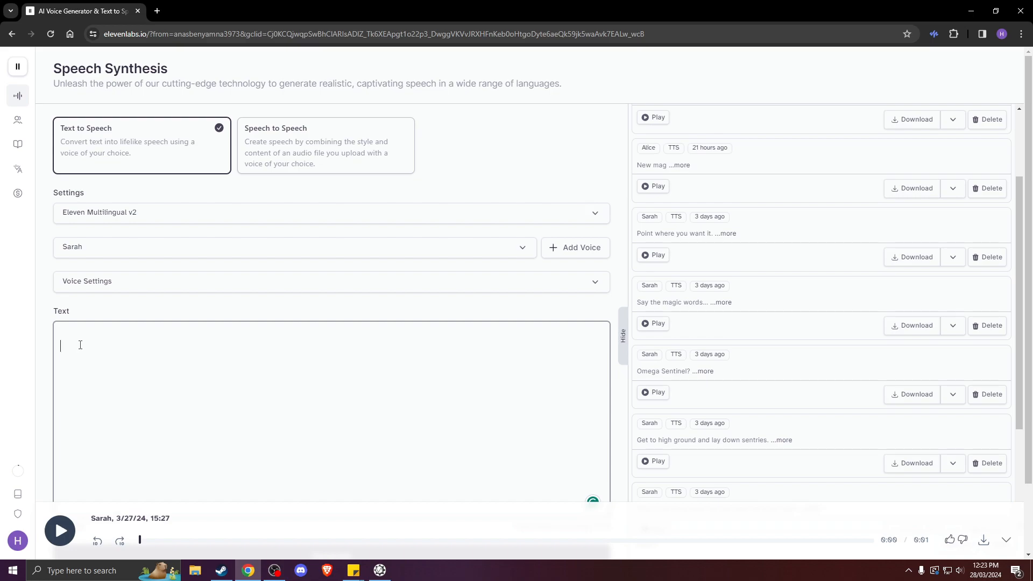
pyautogui.click(360, 569)
pyautogui.click(312, 538)
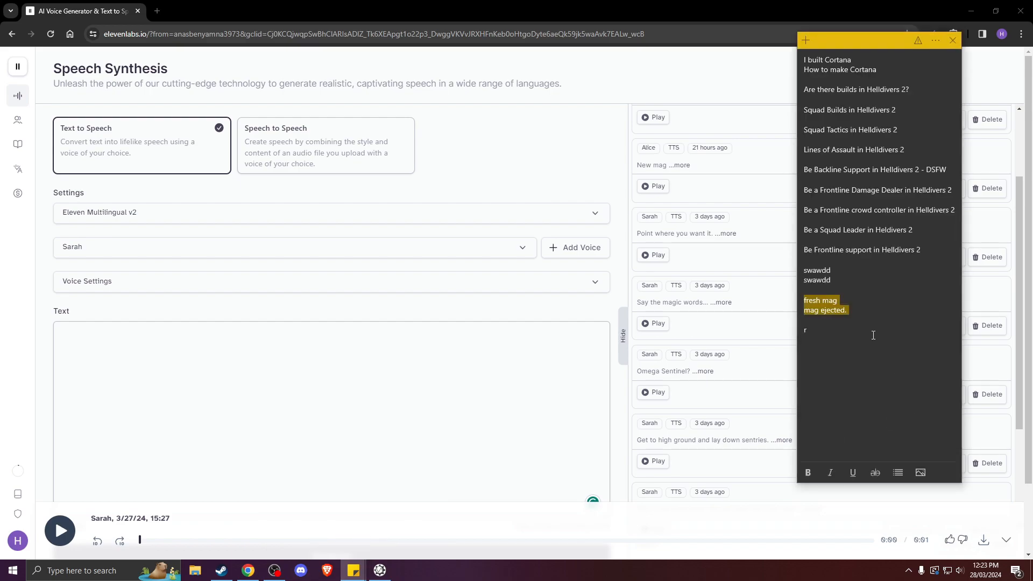
pyautogui.click(855, 314)
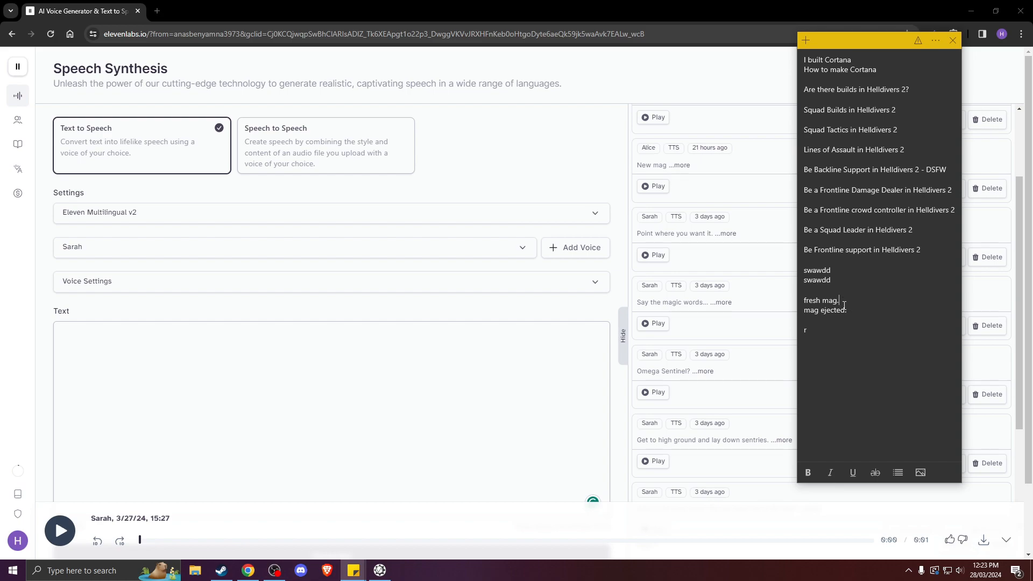
pyautogui.moveTo(847, 302); pyautogui.dragTo(804, 302)
# Highlight the total remaining quota under the speech text box, then return to the sticky note
pyautogui.scroll(-3, 710, 350)
pyautogui.scroll(-2, 533, 410)
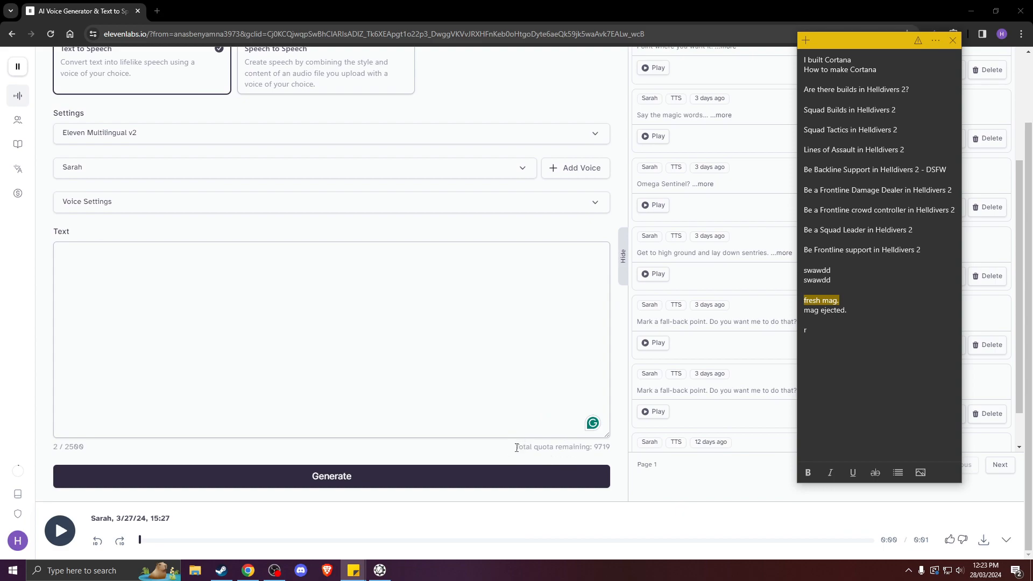
pyautogui.moveTo(515, 450); pyautogui.dragTo(611, 448)
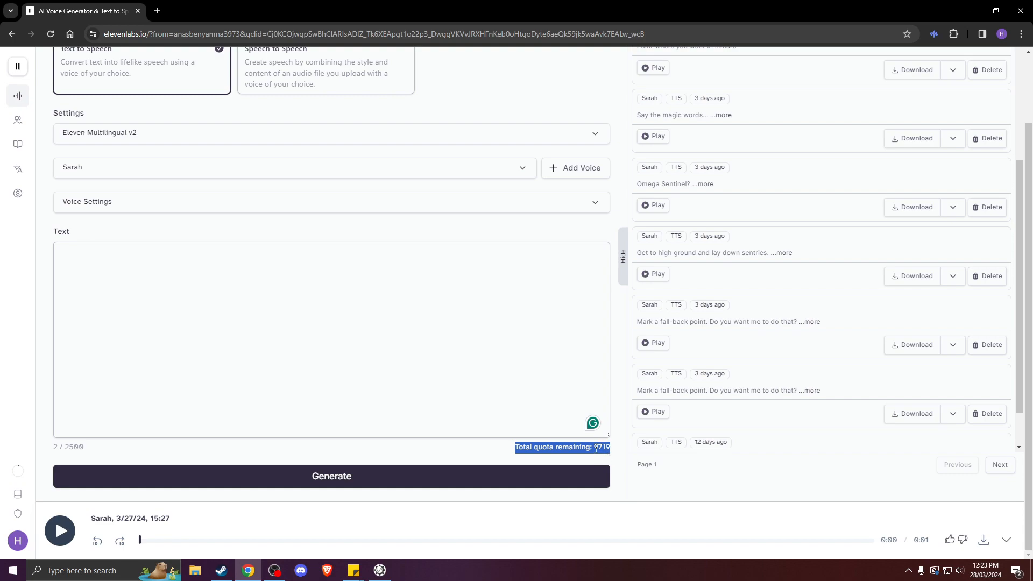
pyautogui.scroll(1, 606, 449)
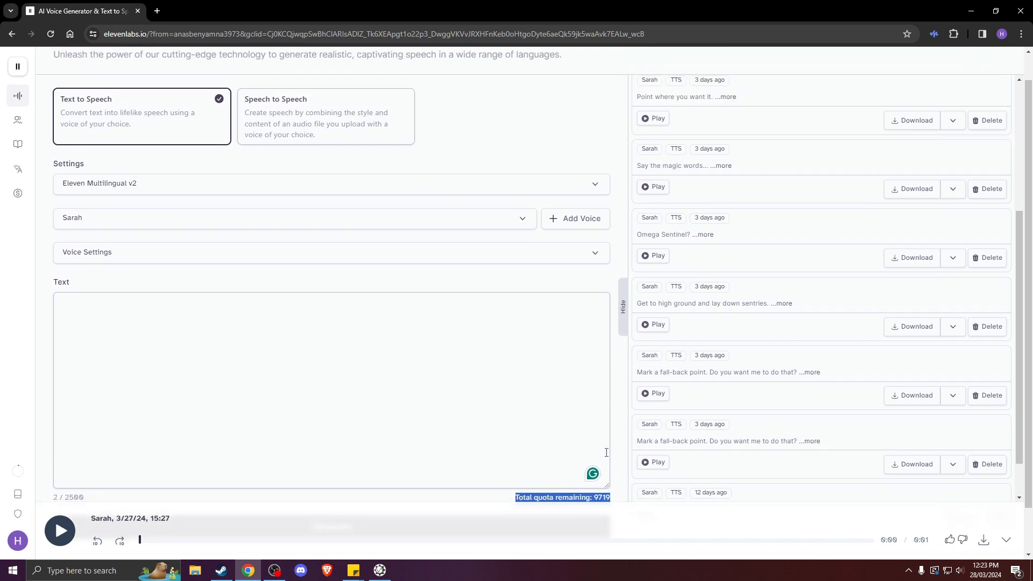
pyautogui.scroll(-1, 603, 453)
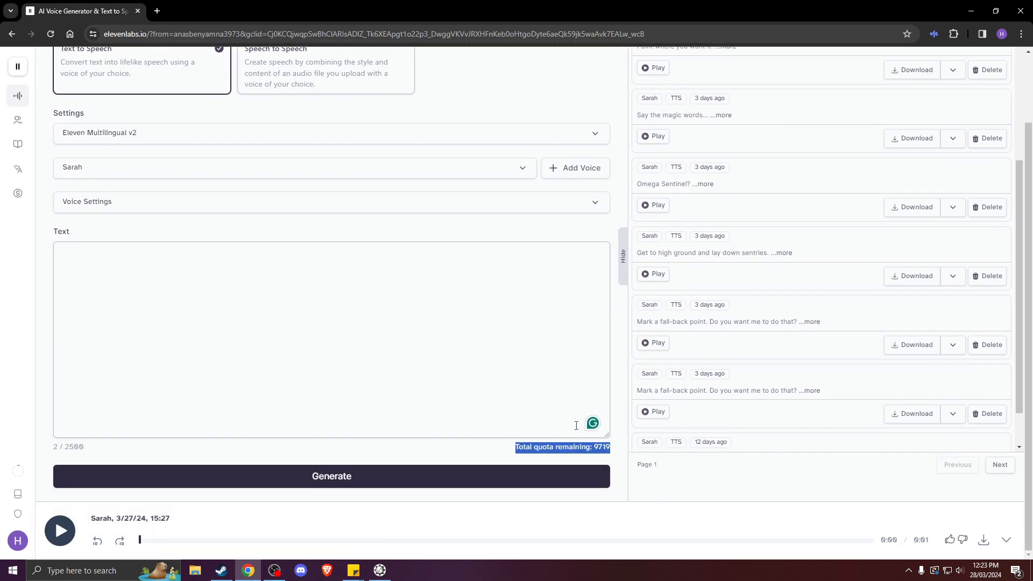
pyautogui.hotkey('alt', 'Tab')
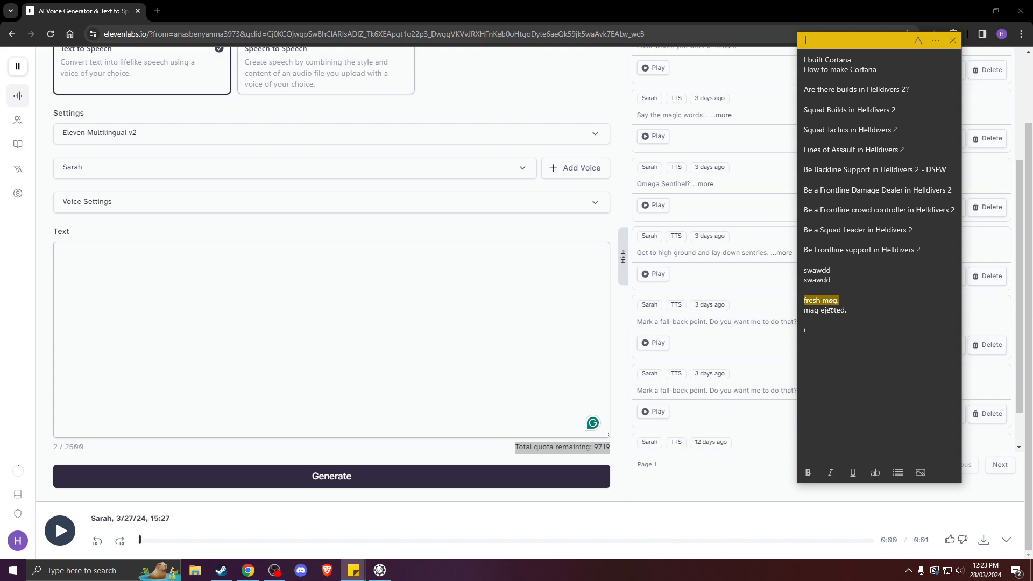
# Copy the "fresh mag." line from the sticky note into the speech text box and generate it with Sarah's voice
pyautogui.moveTo(841, 301); pyautogui.dragTo(813, 302)
pyautogui.hotkey('ctrl', 'c')
pyautogui.click(175, 267)
pyautogui.hotkey('ctrl', 'v')
pyautogui.click(309, 478)
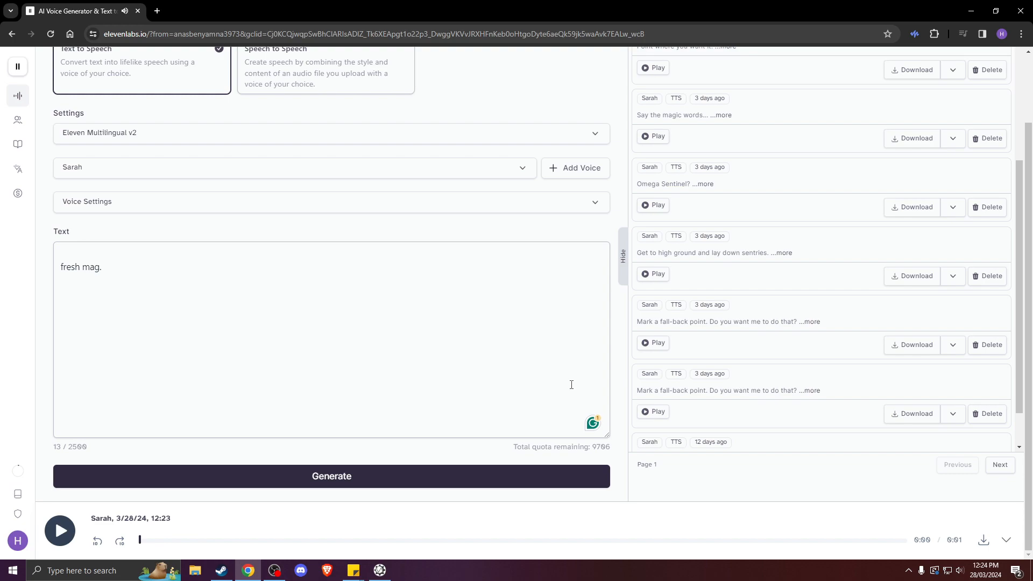
# Look through the generation history and play the new Sarah "fresh mag." clip
pyautogui.scroll(5, 902, 168)
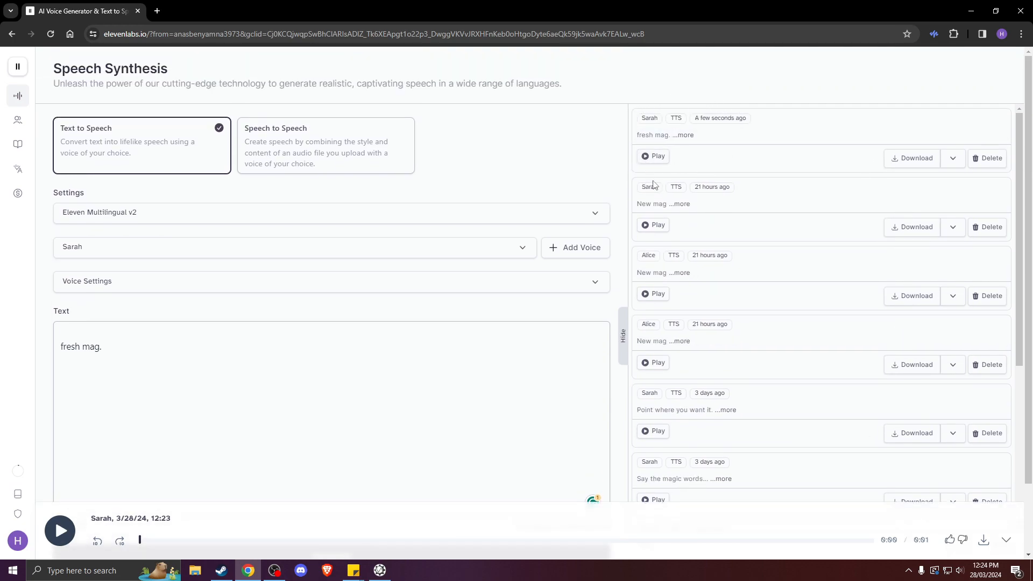
pyautogui.scroll(-10, 687, 325)
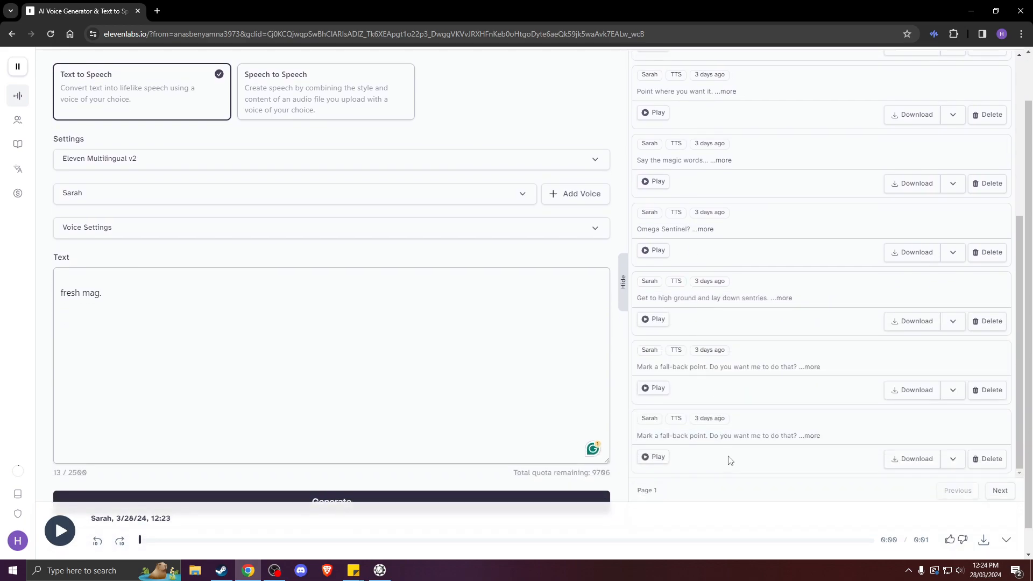
pyautogui.scroll(-1, 732, 462)
pyautogui.scroll(5, 756, 432)
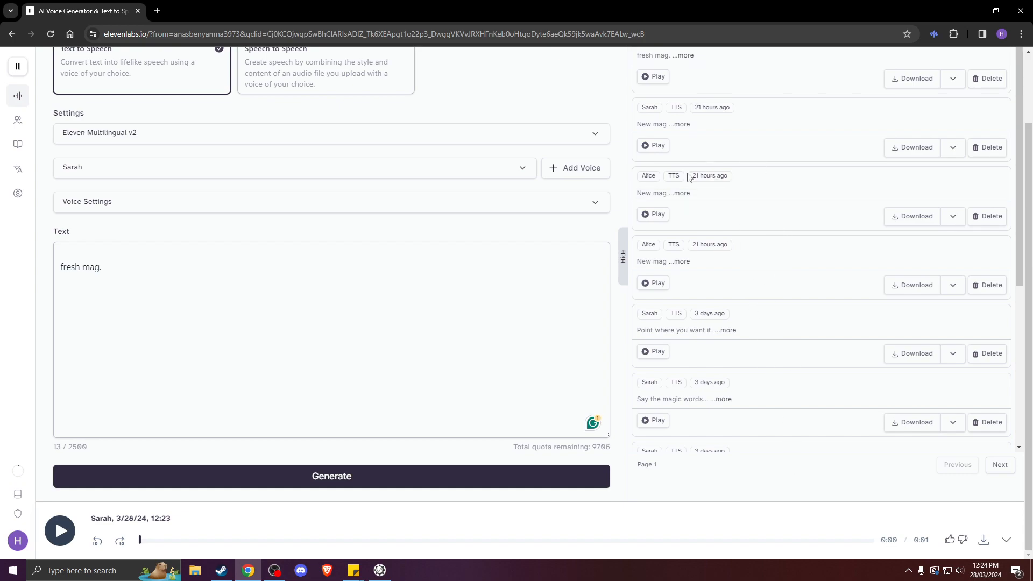
pyautogui.scroll(2, 773, 336)
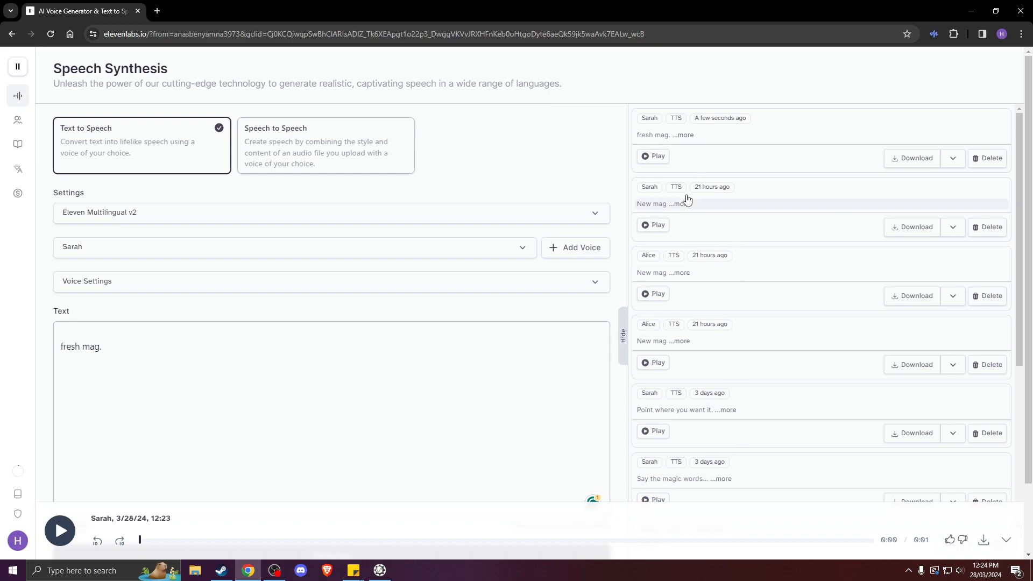
pyautogui.click(659, 159)
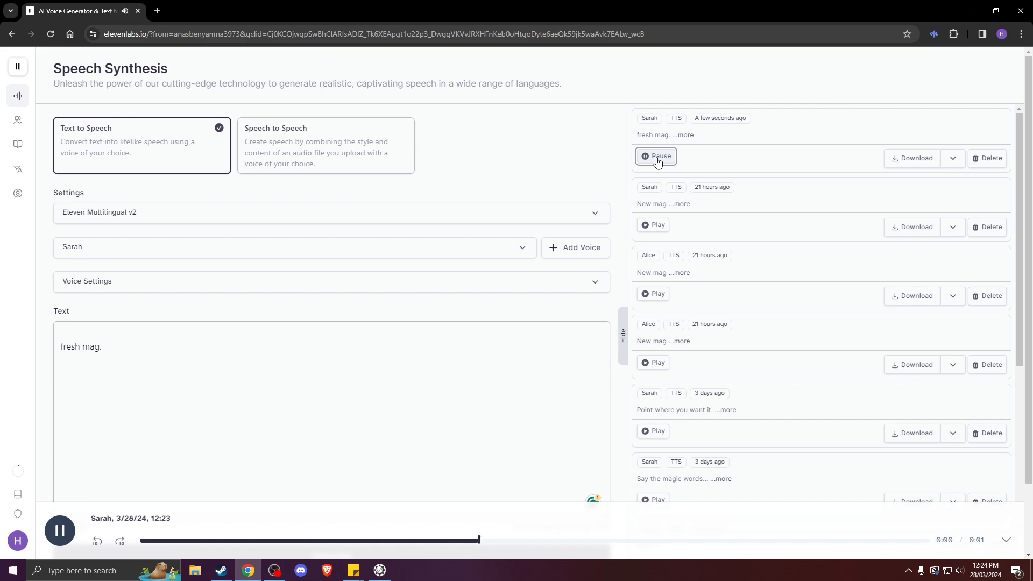
# Download the newest "fresh mag." clip to the Documents folder under the file name "fresh mag"
pyautogui.click(911, 159)
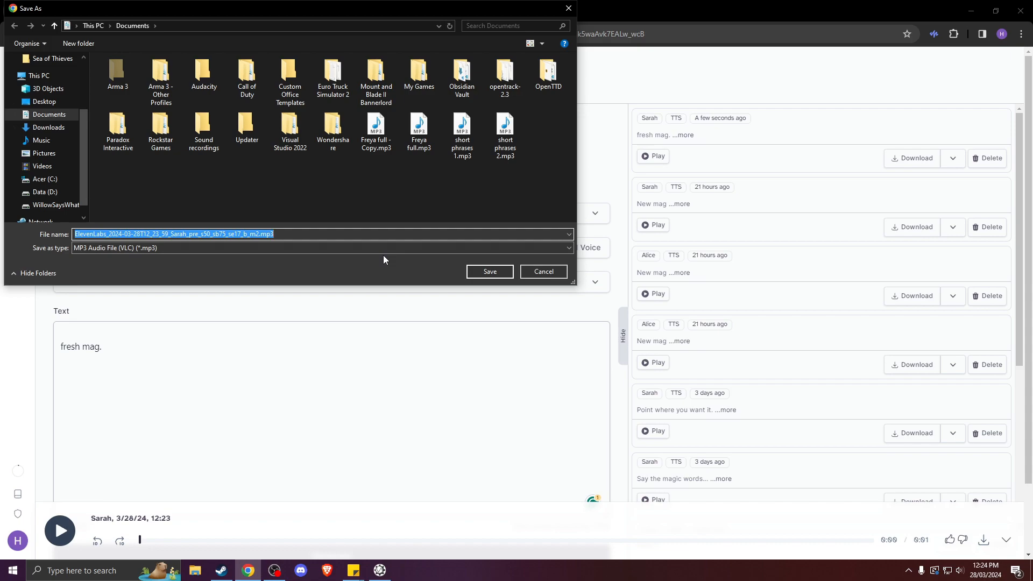
pyautogui.write('fresh mag')
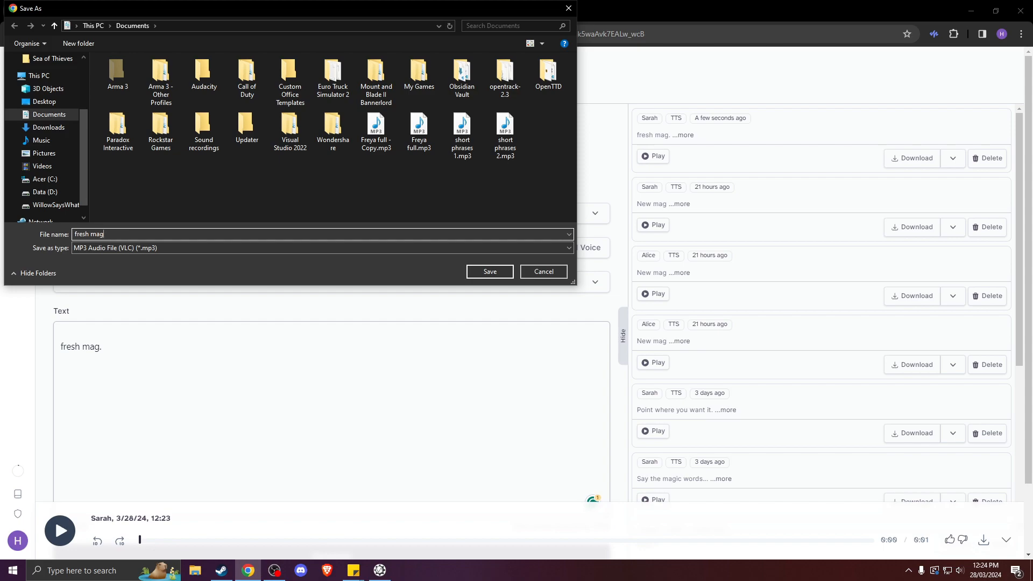
pyautogui.press('Return')
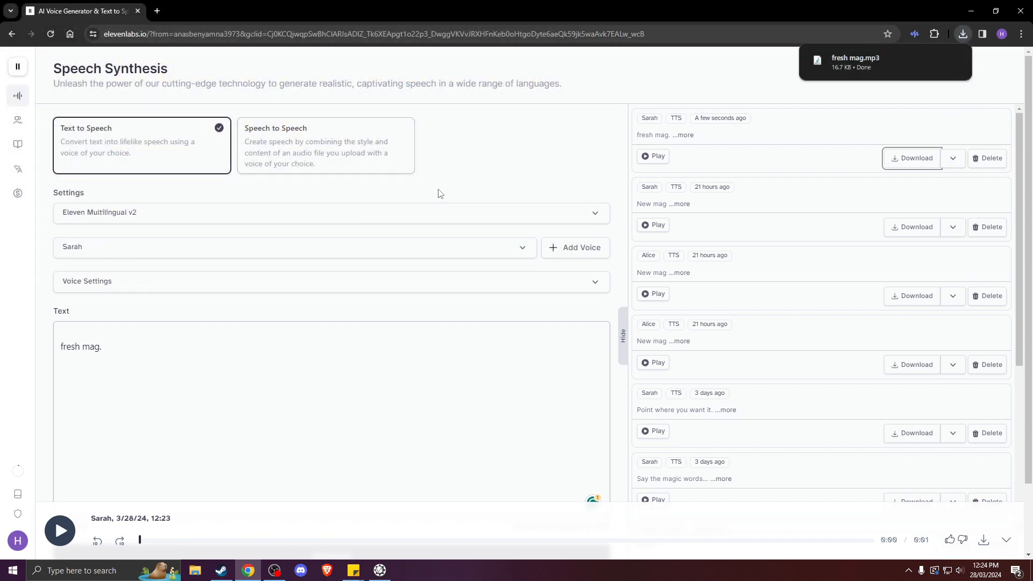
# Replace the speech text with the sticky note's "mag ejected." line and generate it with Sarah's voice
pyautogui.scroll(-2, 332, 283)
pyautogui.hotkey('alt', 'Tab')
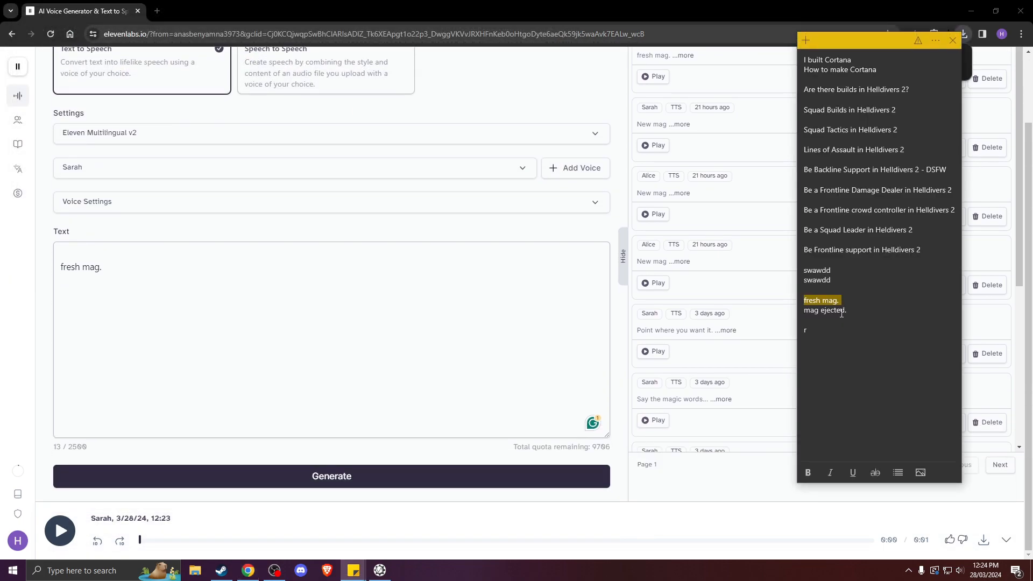
pyautogui.moveTo(854, 311); pyautogui.dragTo(803, 312)
pyautogui.hotkey('ctrl', 'c')
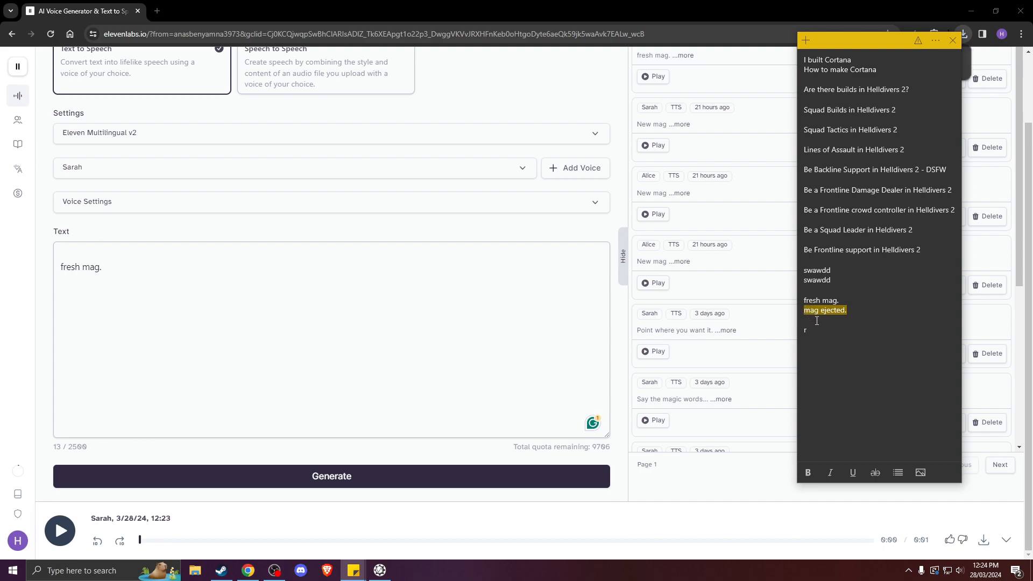
pyautogui.click(118, 272)
pyautogui.moveTo(118, 272); pyautogui.dragTo(84, 240)
pyautogui.press('BackSpace')
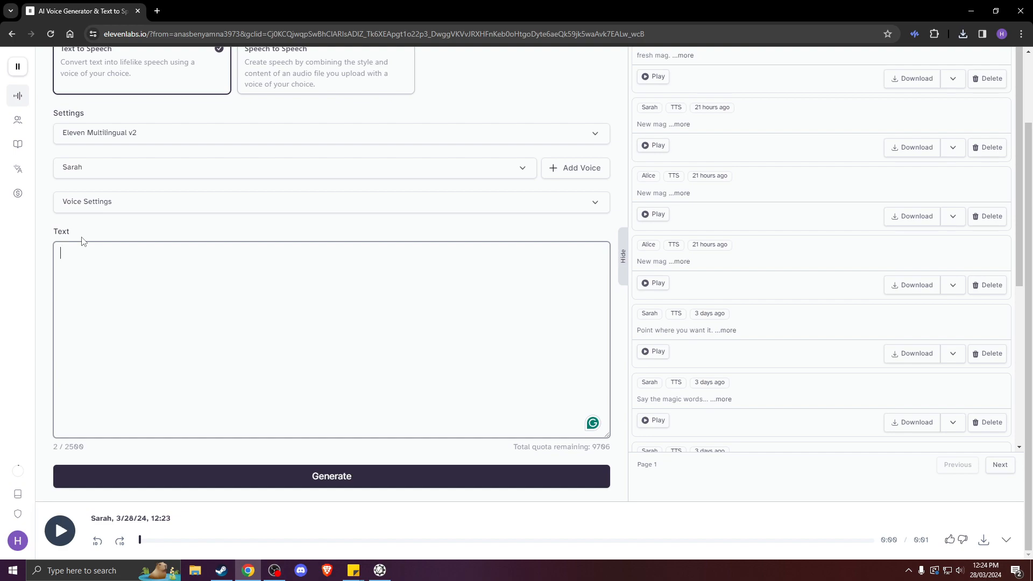
pyautogui.hotkey('ctrl', 'v')
pyautogui.click(338, 473)
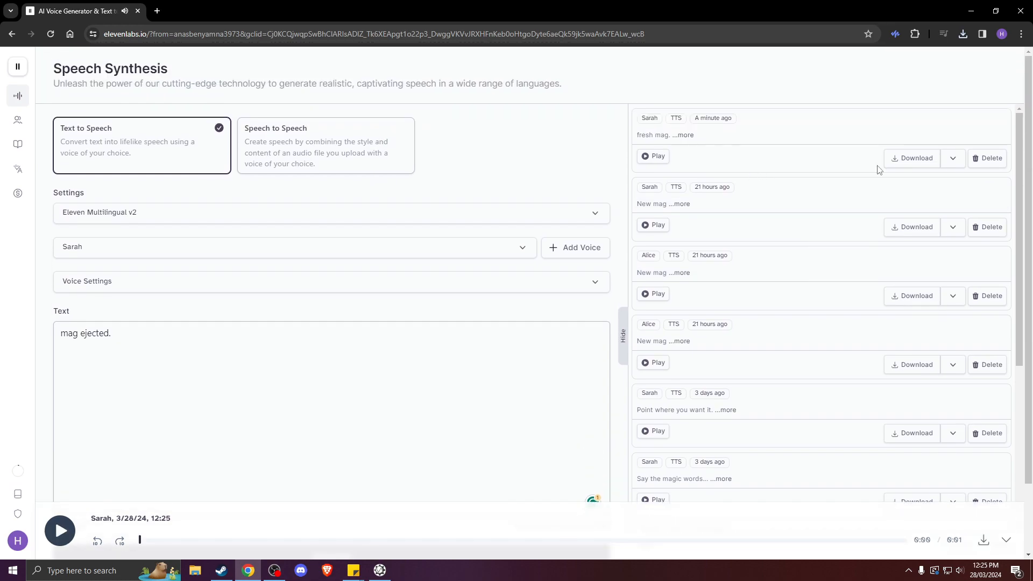
# Download the new "mag ejected." clip from the history to Documents under the file name "mag ejected"
pyautogui.scroll(-2, 665, 269)
pyautogui.scroll(2, 741, 344)
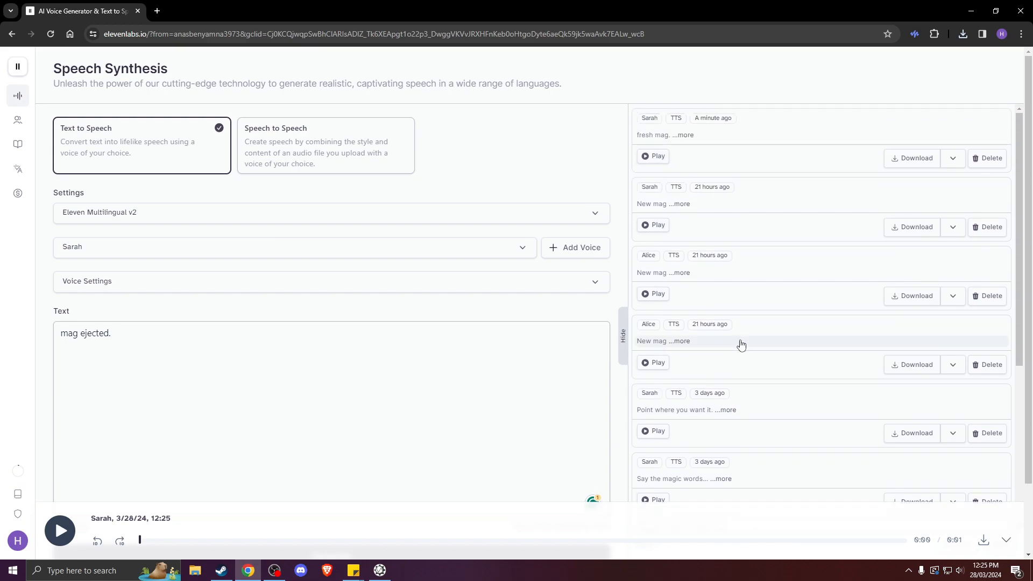
pyautogui.scroll(-2, 465, 427)
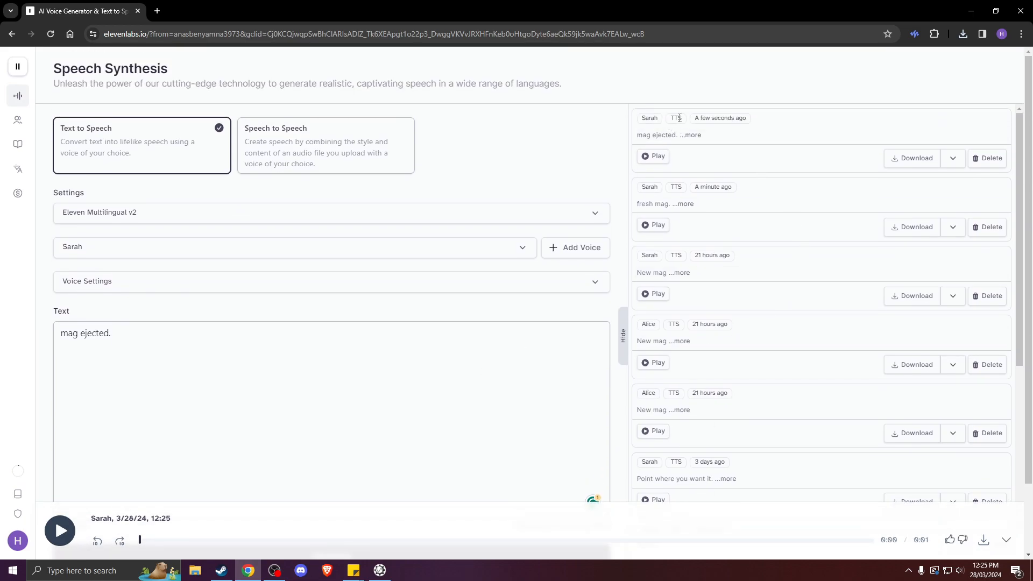
pyautogui.click(913, 160)
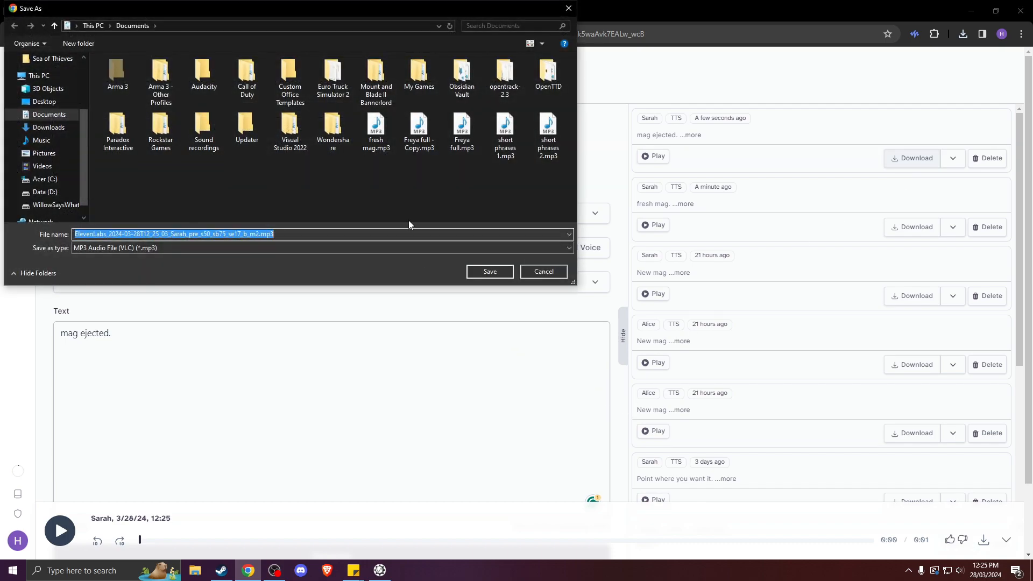
pyautogui.write('mag')
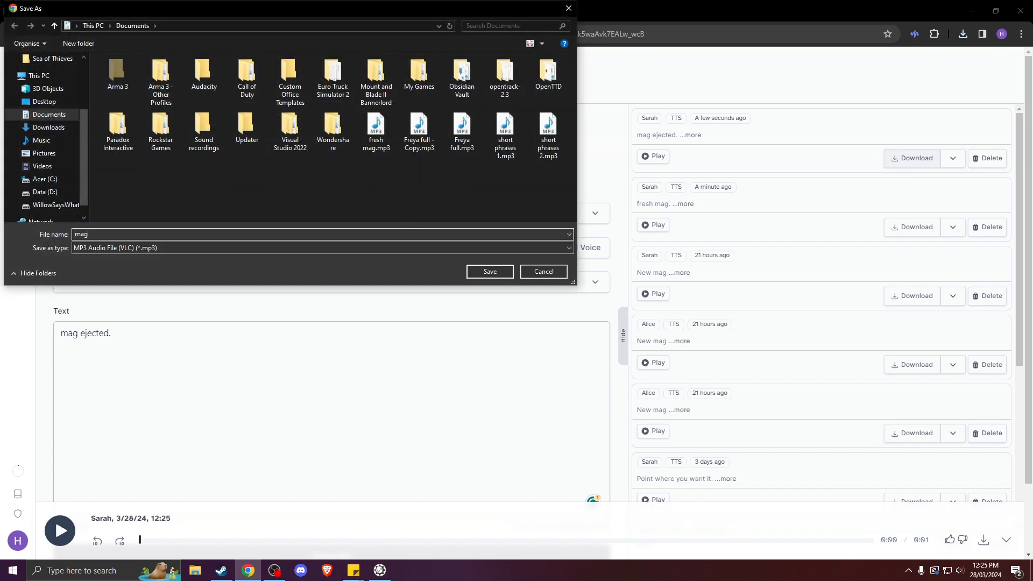
pyautogui.write(' ejected')
pyautogui.press('Return')
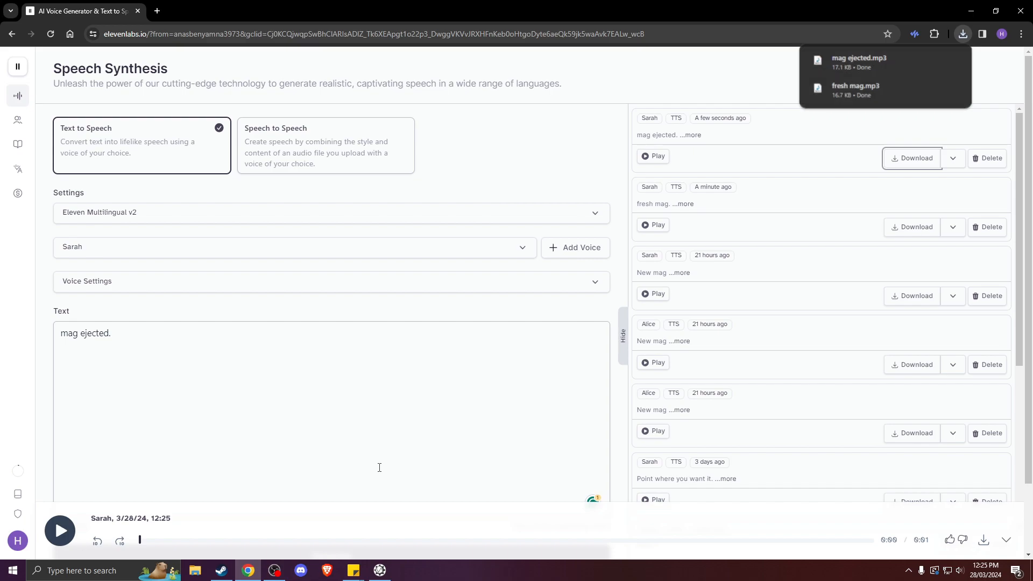
# Switch to File Explorer and open the VoiceAttack folder under games\steamapps\common on the Data (D:) drive
pyautogui.press('super+e')
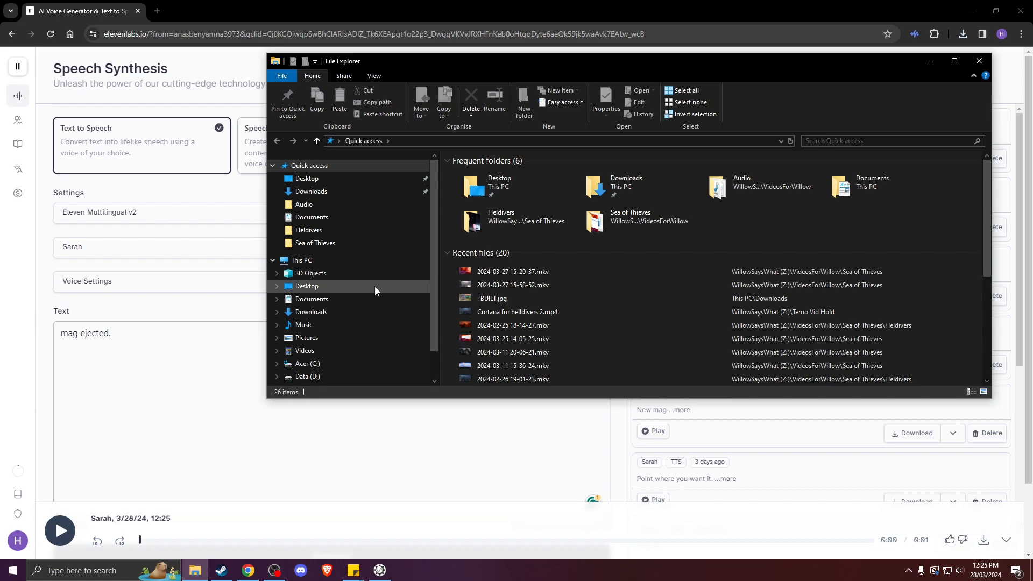
pyautogui.scroll(-1, 374, 285)
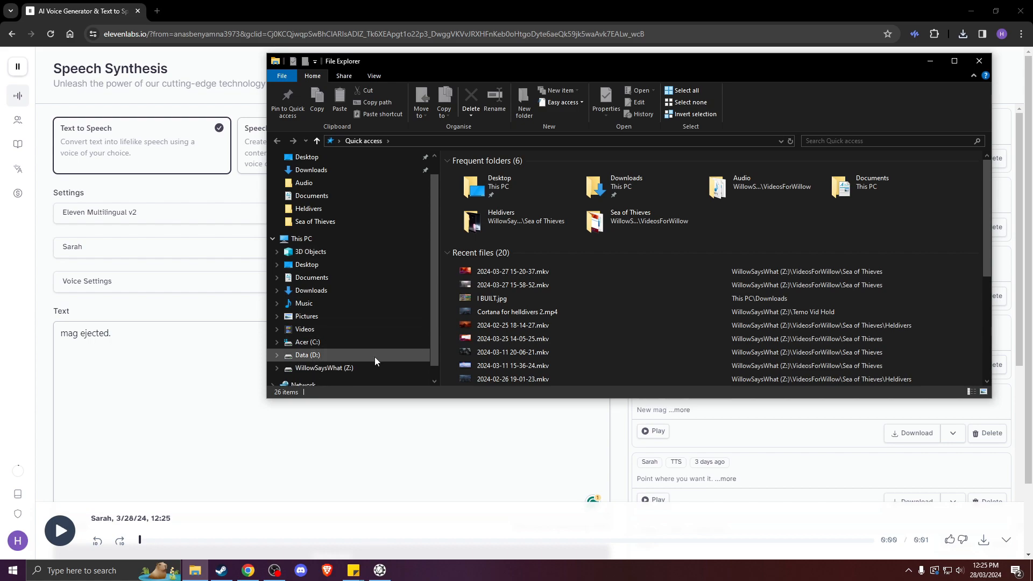
pyautogui.click(375, 357)
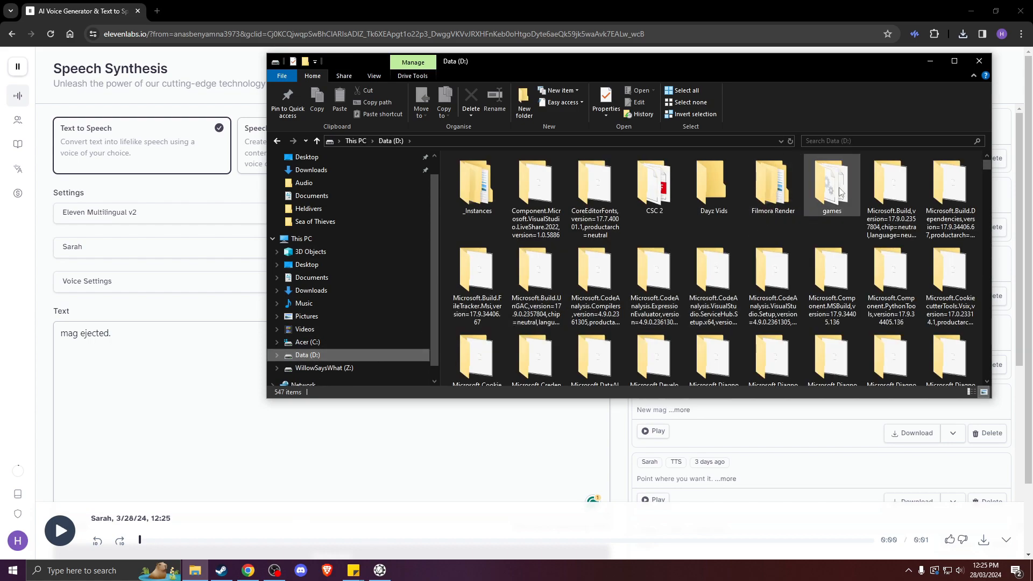
pyautogui.doubleClick(839, 189)
pyautogui.doubleClick(506, 174)
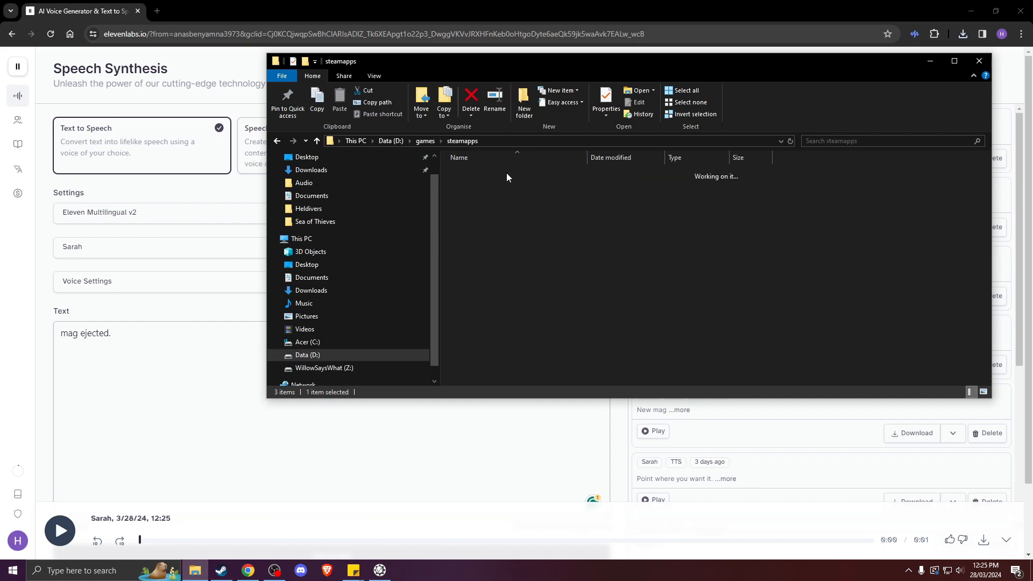
pyautogui.doubleClick(494, 175)
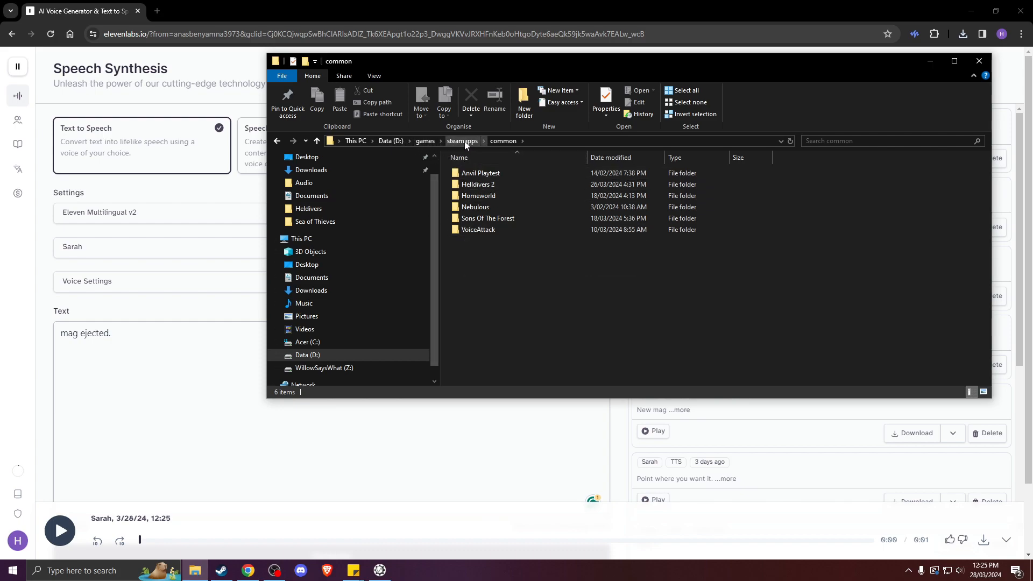
pyautogui.doubleClick(491, 232)
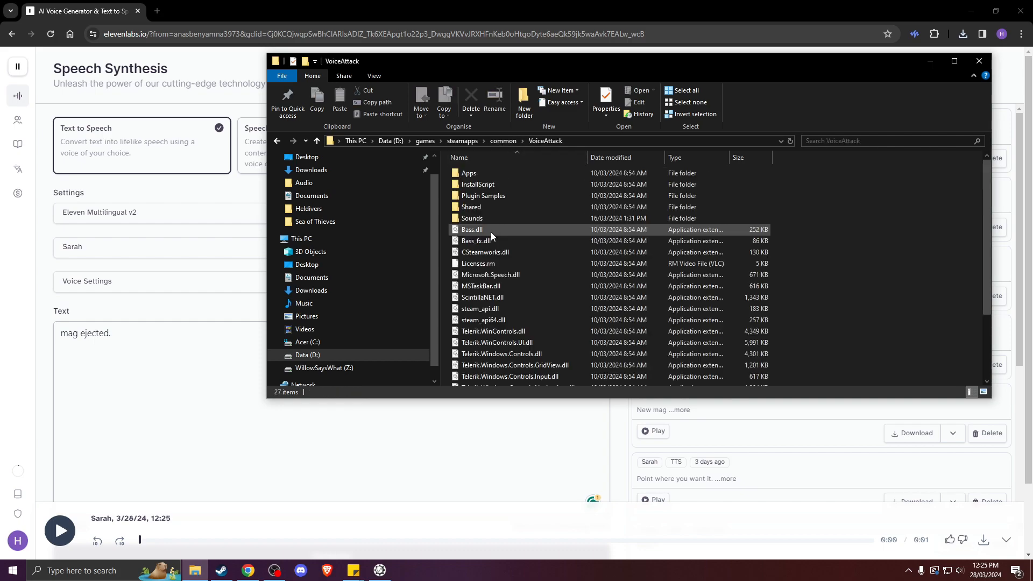
# Open the reload folder inside VoiceAttack's Sounds\exclaimations folder
pyautogui.click(472, 220)
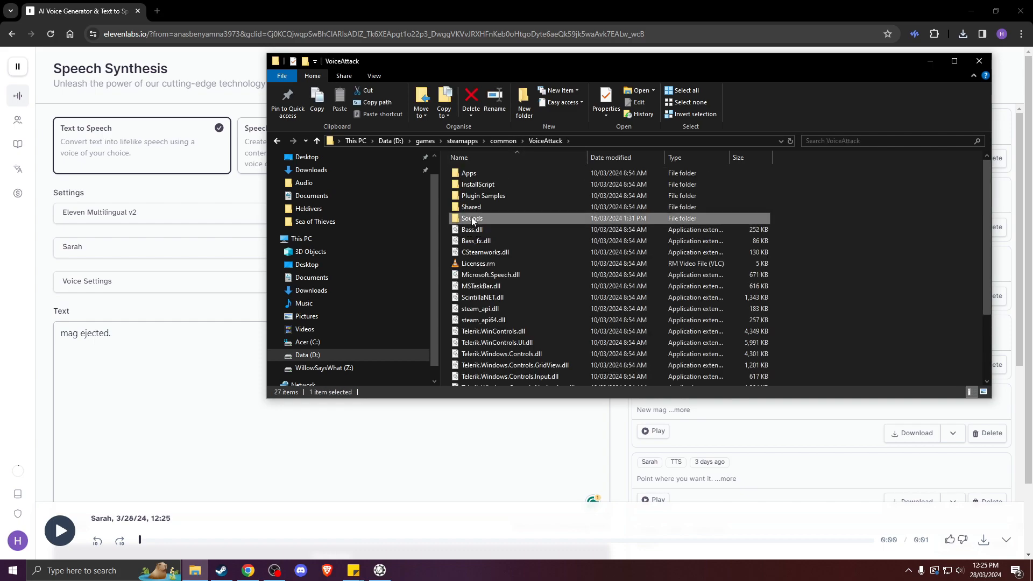
pyautogui.doubleClick(472, 220)
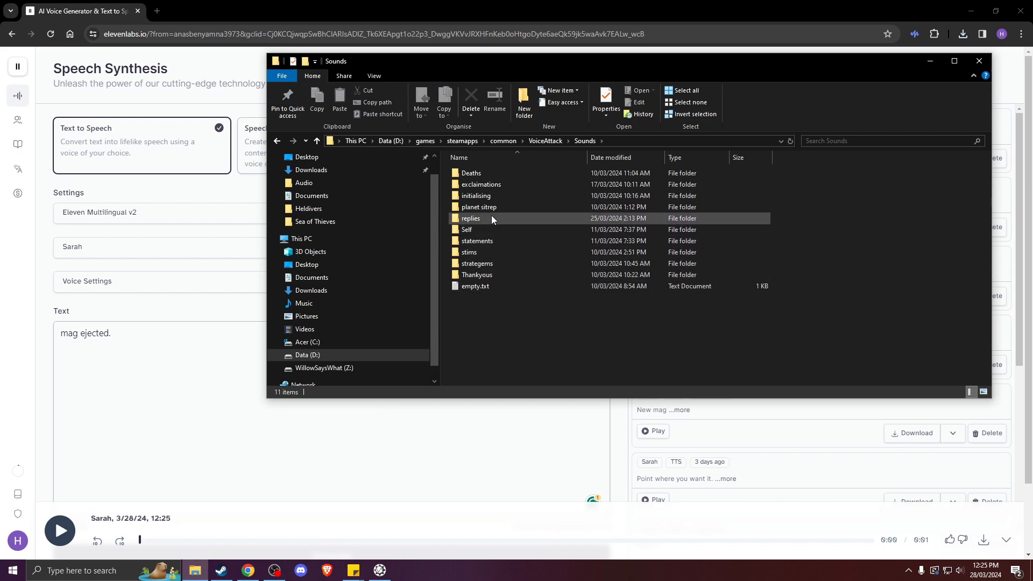
pyautogui.doubleClick(491, 185)
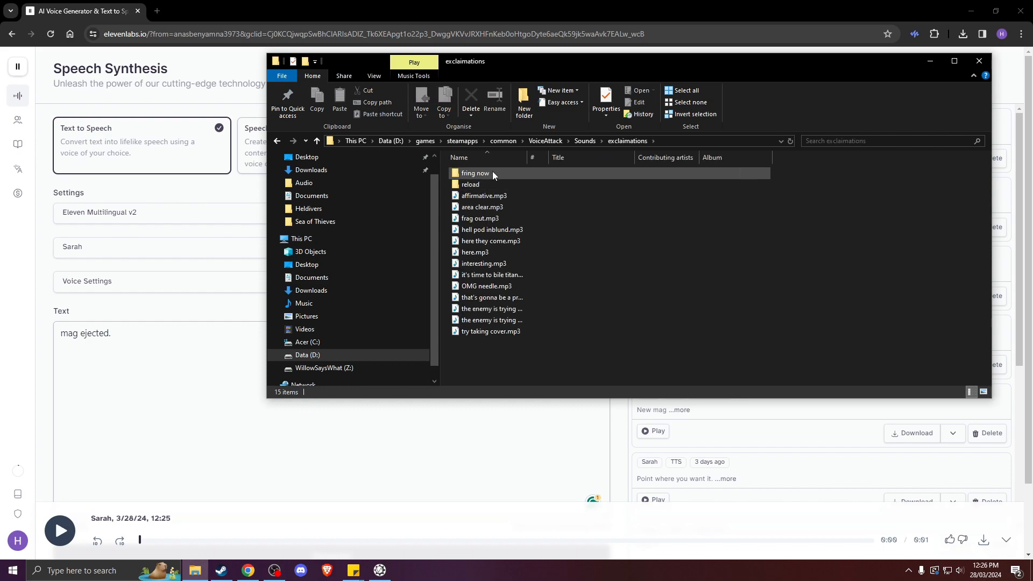
pyautogui.doubleClick(476, 183)
pyautogui.rightClick(491, 239)
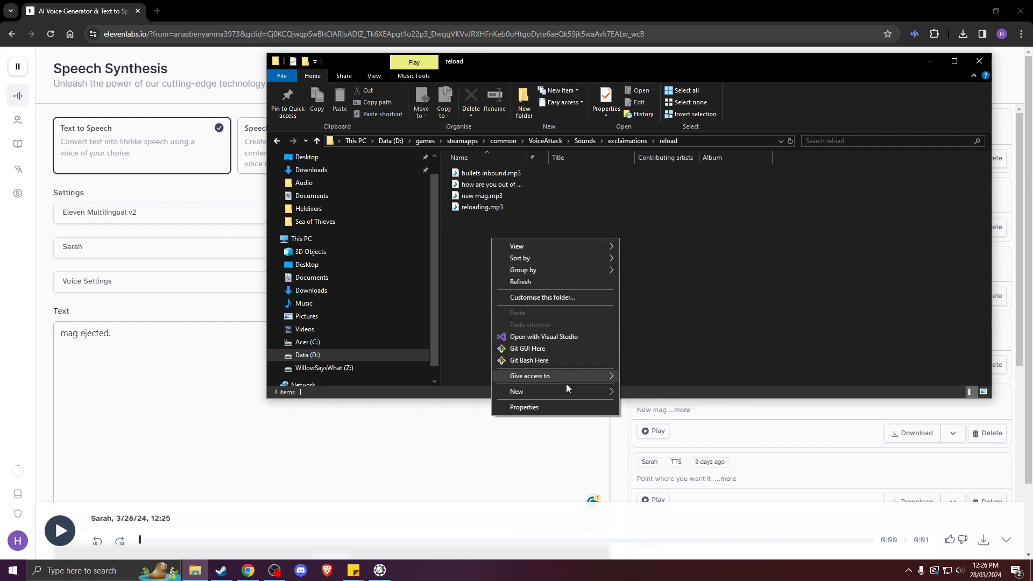
pyautogui.click(469, 295)
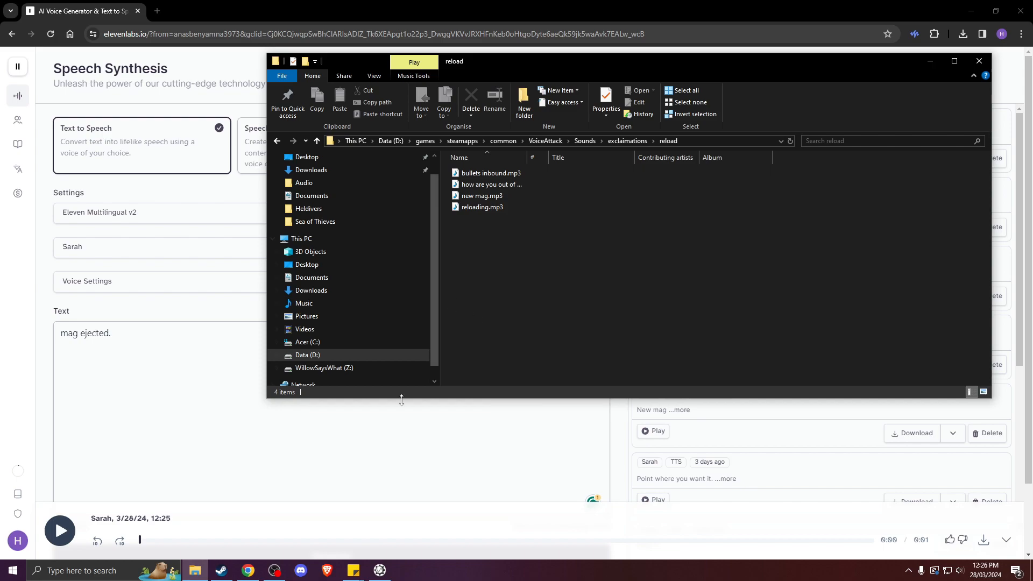
# Cut fresh mag.mp3 and mag ejected.mp3 together from the Documents folder
pyautogui.click(333, 195)
pyautogui.scroll(-3, 700, 294)
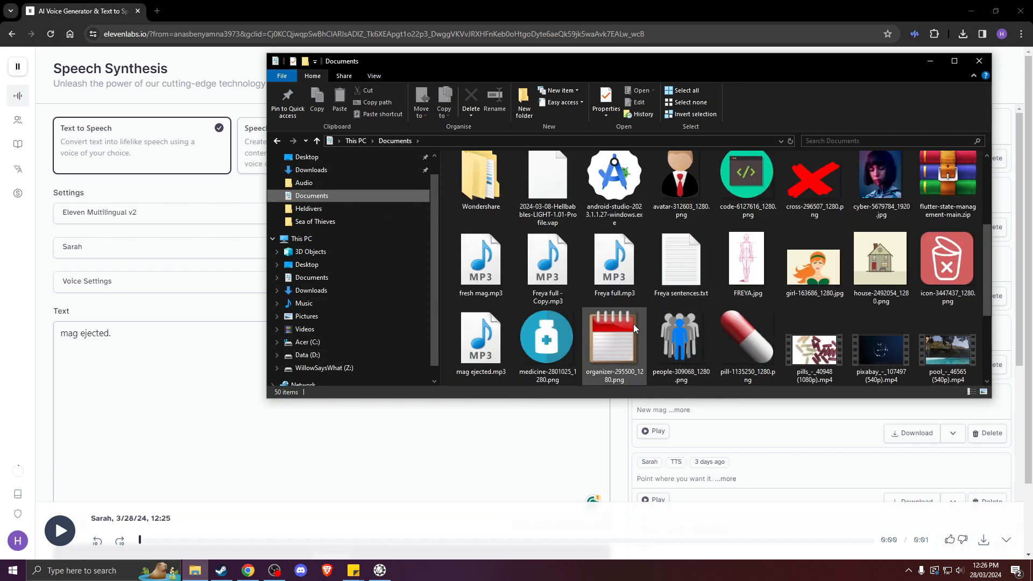
pyautogui.click(480, 263)
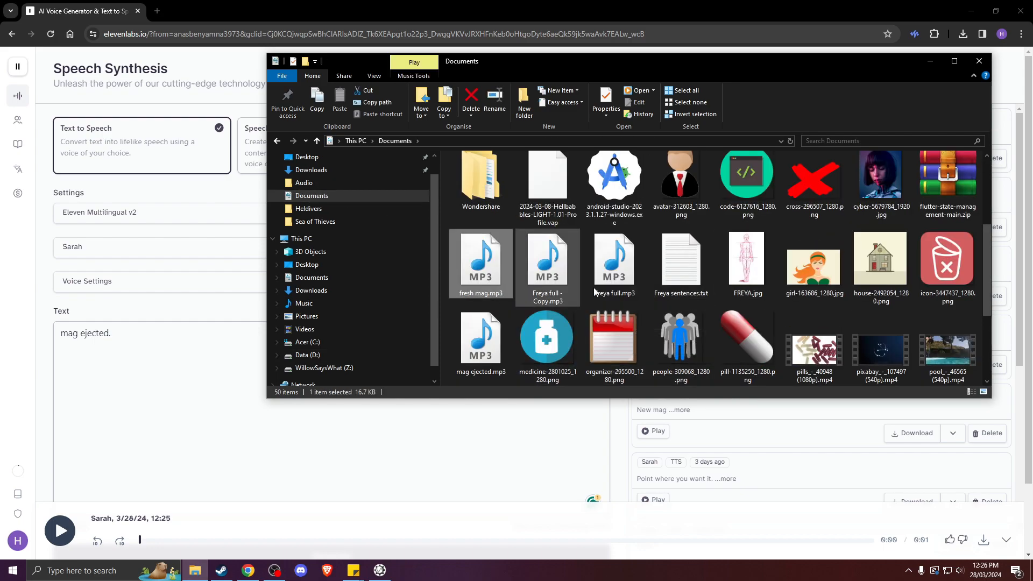
pyautogui.scroll(-3, 930, 292)
pyautogui.scroll(1, 909, 323)
pyautogui.scroll(-1, 889, 350)
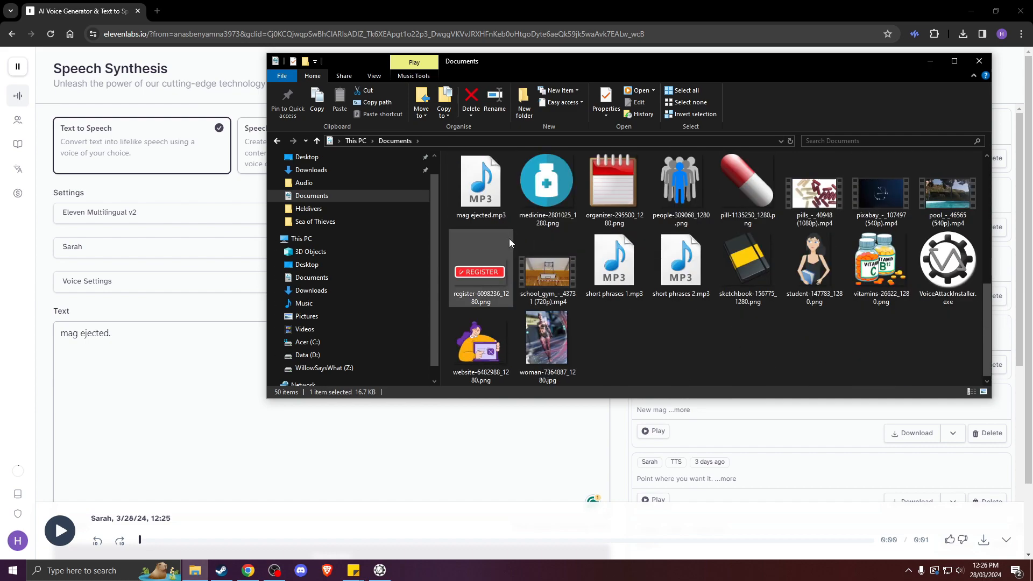
pyautogui.keyDown('ctrl'); pyautogui.click(482, 201); pyautogui.keyUp('ctrl')
pyautogui.rightClick(483, 202)
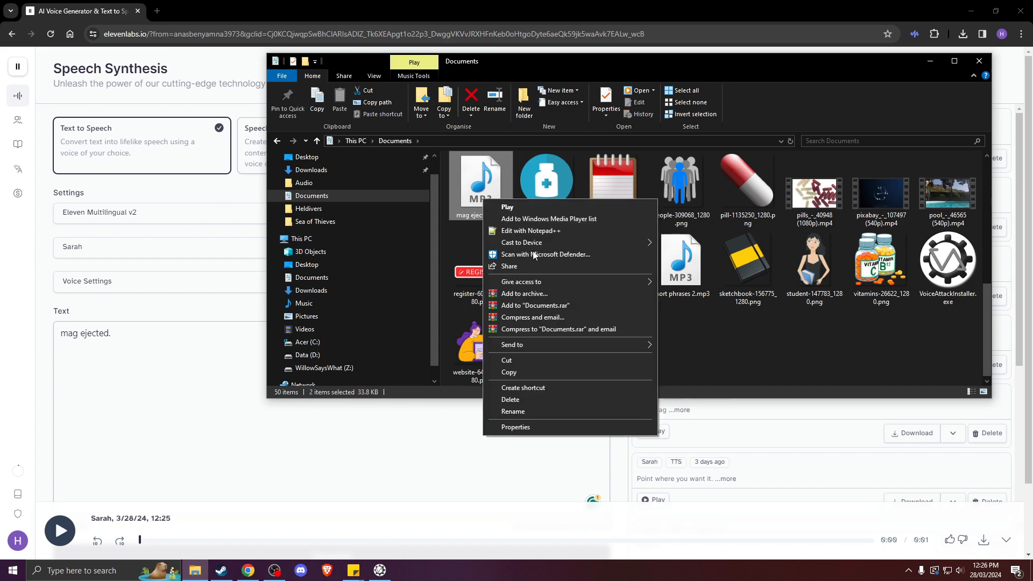
pyautogui.click(554, 362)
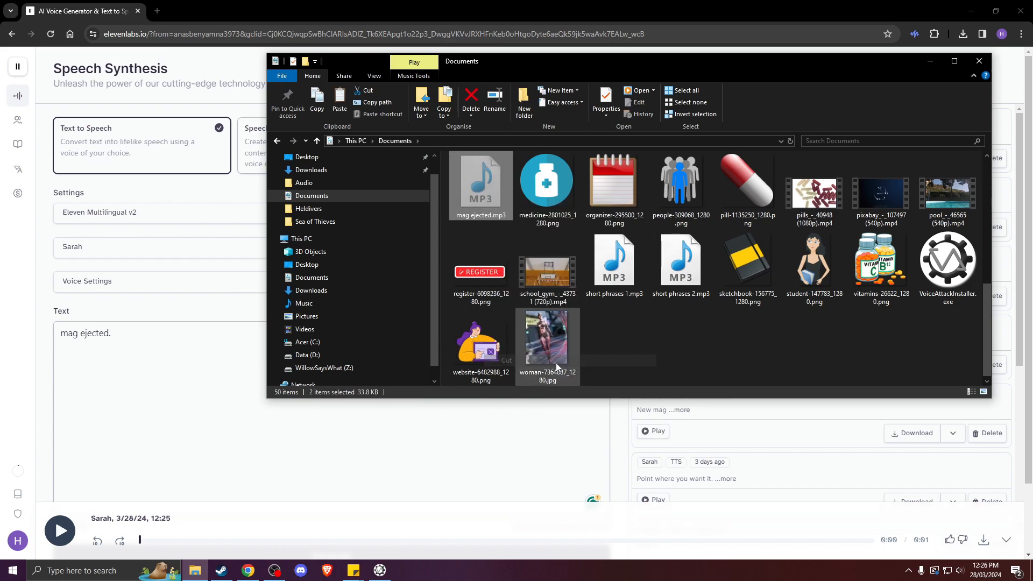
# Paste the cut fresh mag.mp3 and mag ejected.mp3 into the reload folder inside VoiceAttack's Sounds\exclaimations folder
pyautogui.click(277, 141)
pyautogui.rightClick(477, 235)
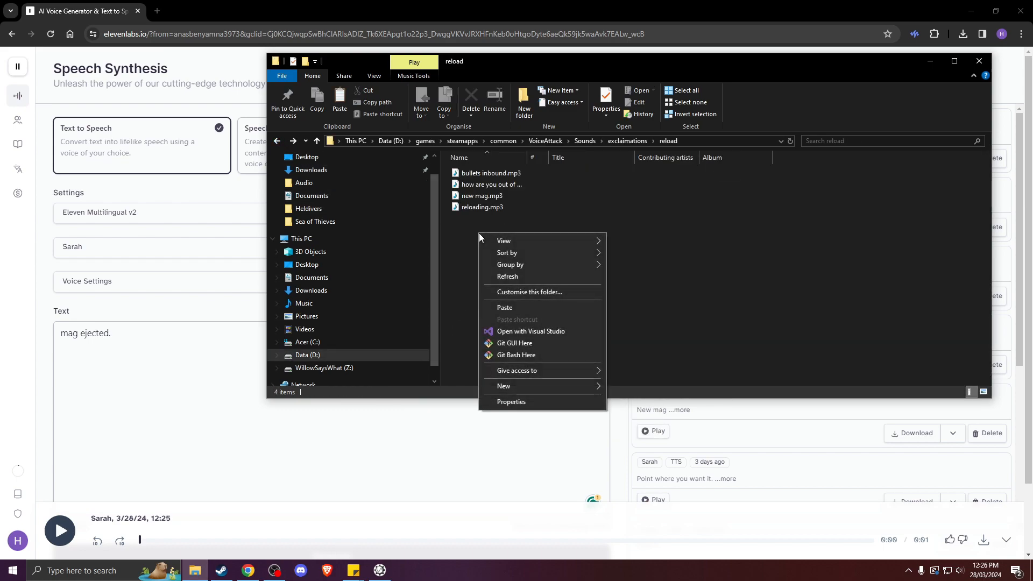
pyautogui.click(505, 308)
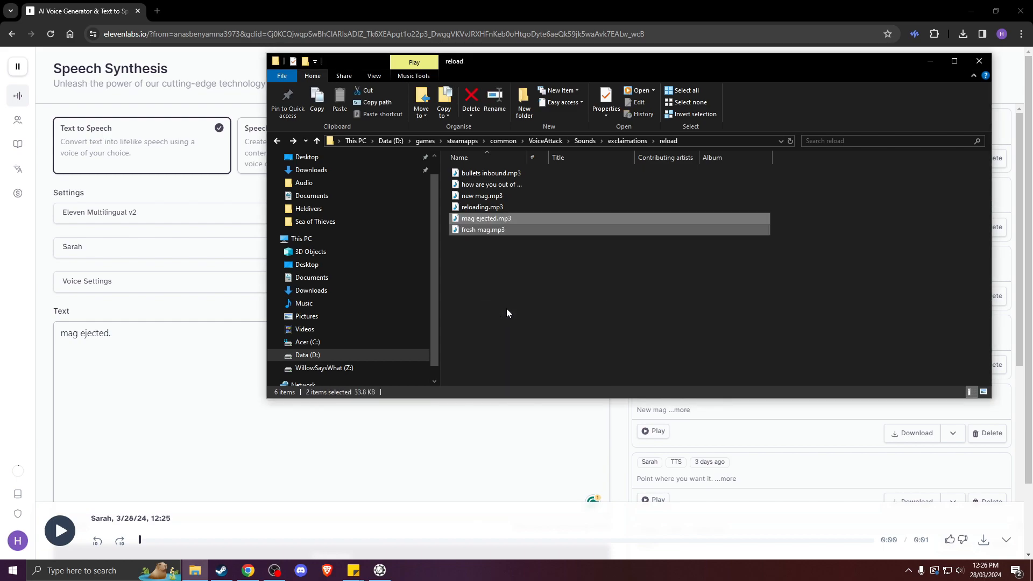
pyautogui.click(580, 301)
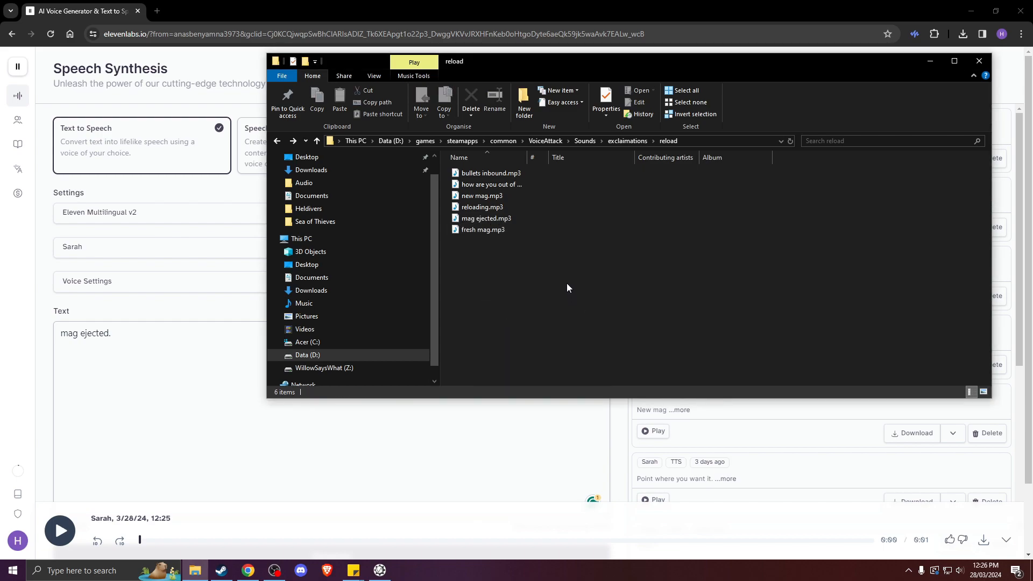
# Switch to VoiceAttack, open the freya reload command for editing and select its R key press action
pyautogui.click(971, 11)
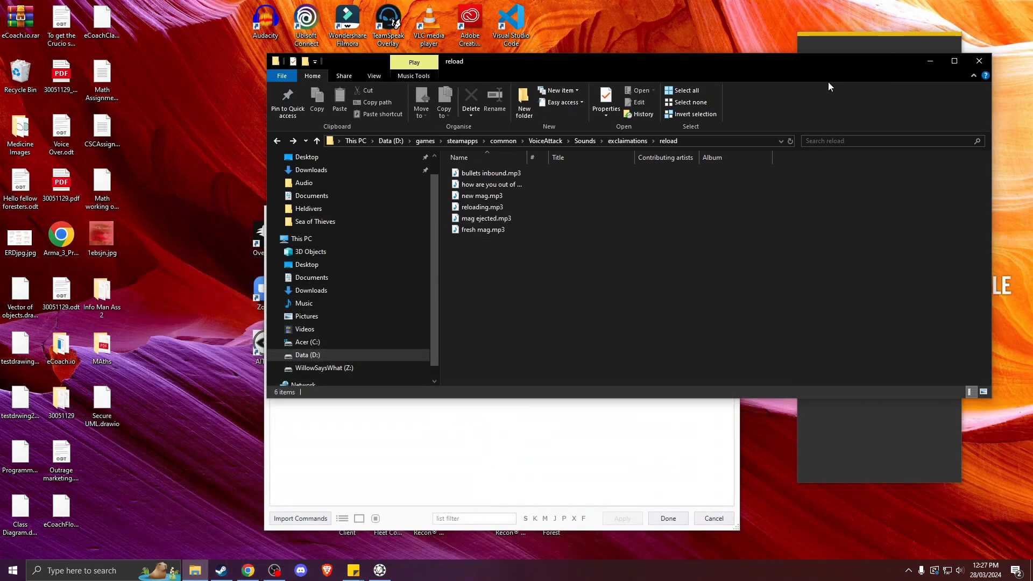
pyautogui.click(931, 63)
pyautogui.moveTo(495, 222); pyautogui.dragTo(504, 138)
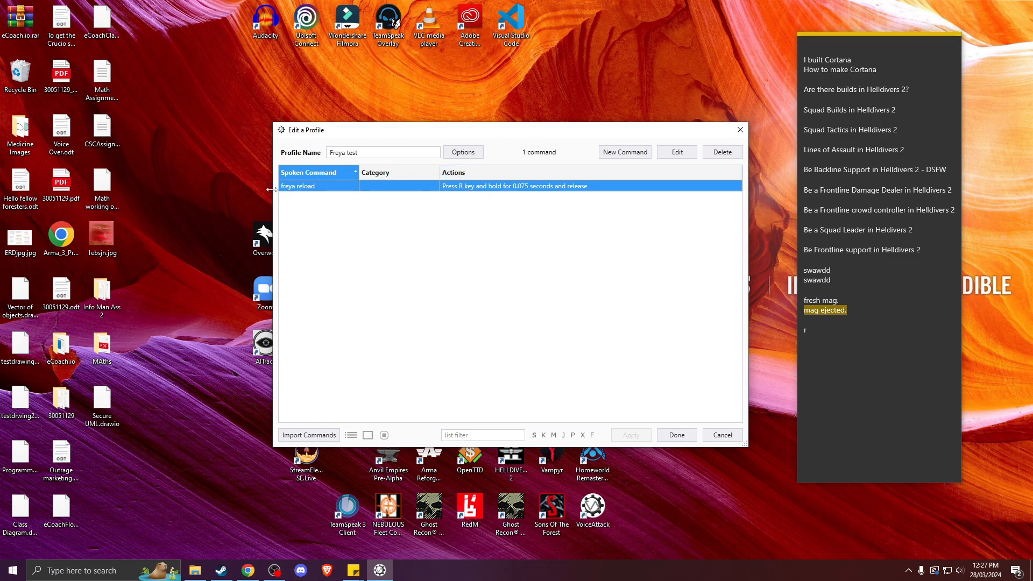
pyautogui.doubleClick(480, 186)
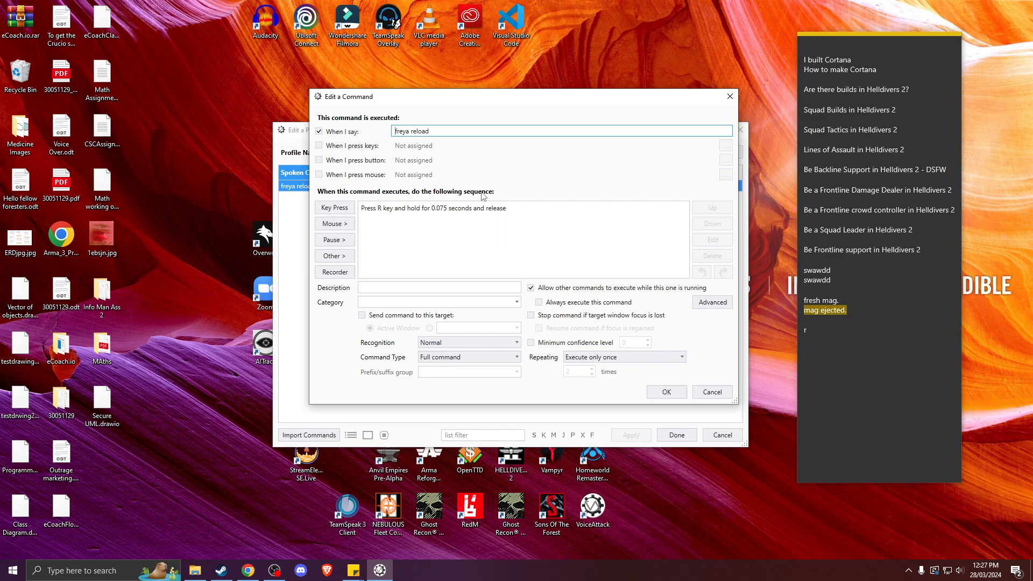
pyautogui.click(374, 211)
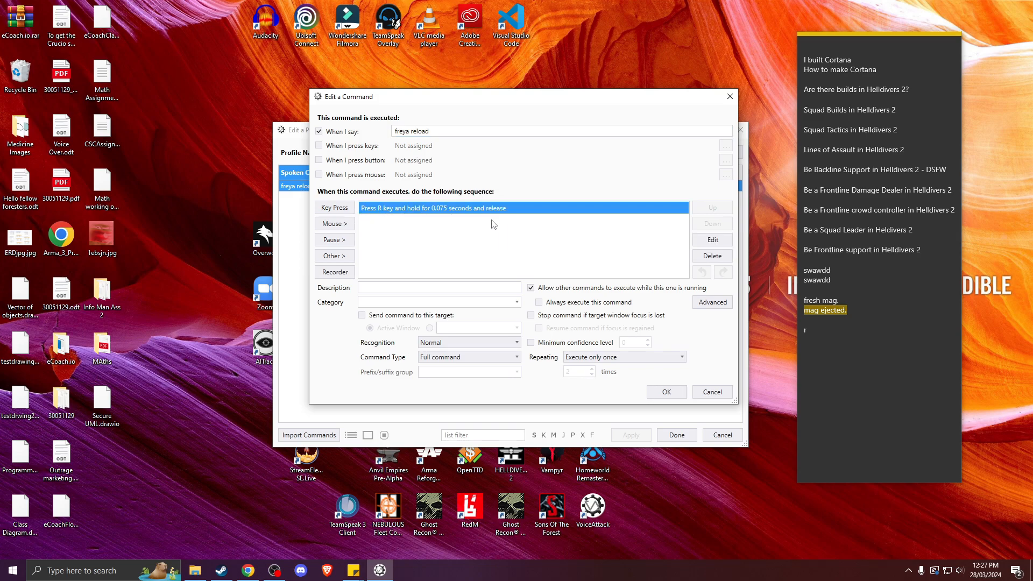
# Preview "fresh mag" in a Say Something with Text-To-Speech action using Microsoft Zira Desktop, and discard the action
pyautogui.click(332, 259)
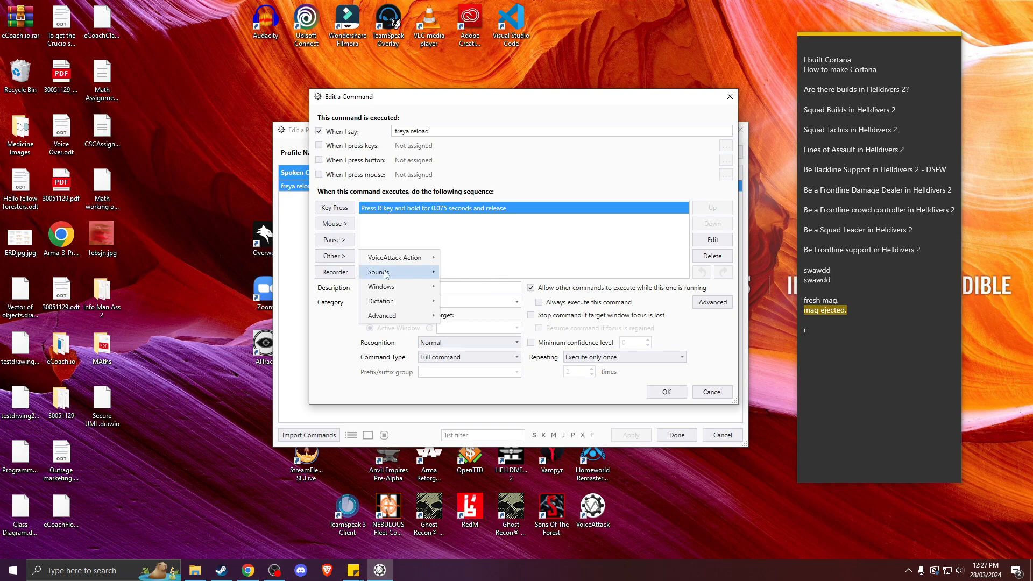
pyautogui.click(388, 240)
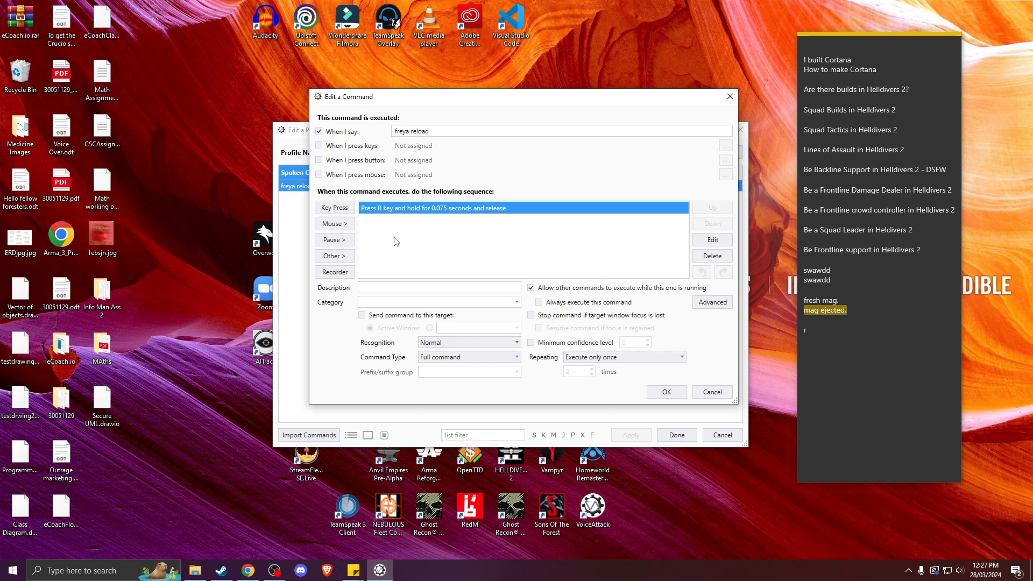
pyautogui.click(326, 259)
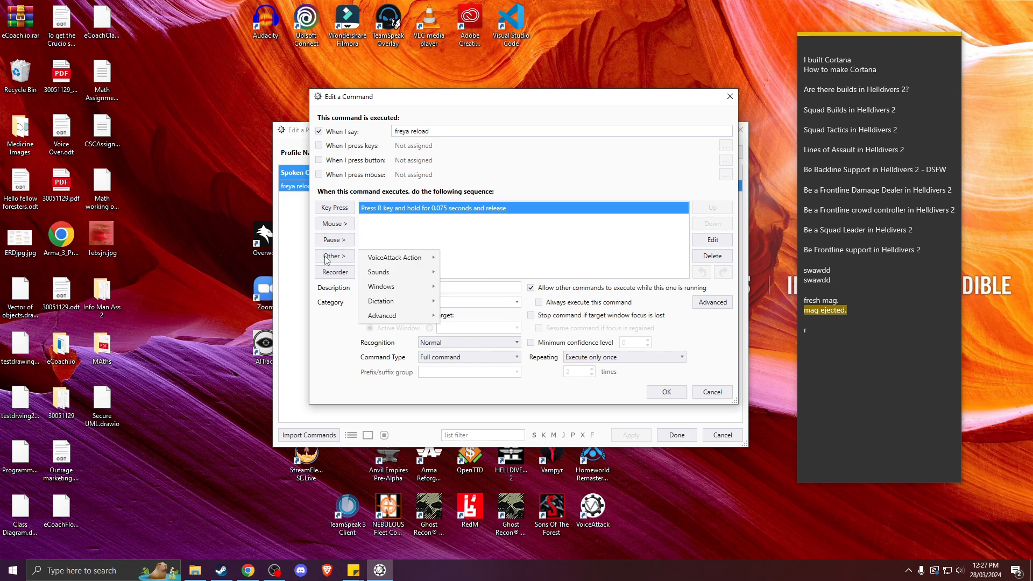
pyautogui.moveTo(393, 273)
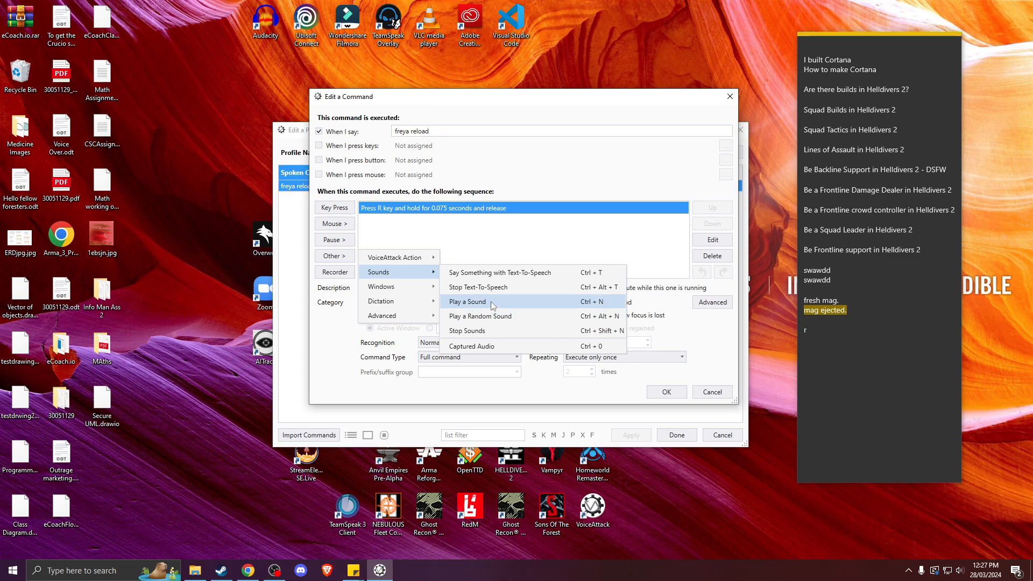
pyautogui.click(497, 274)
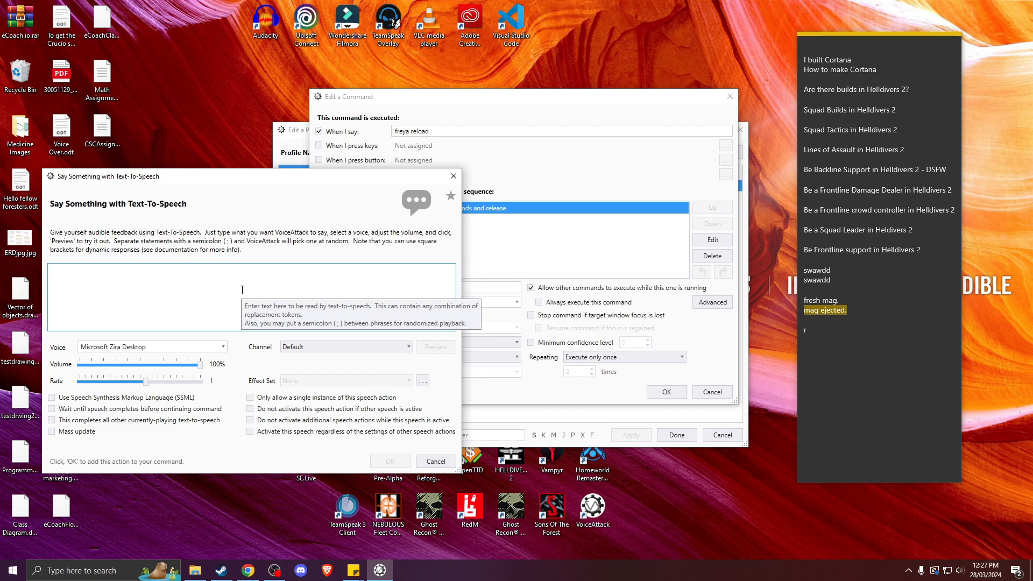
pyautogui.write('fresh mag')
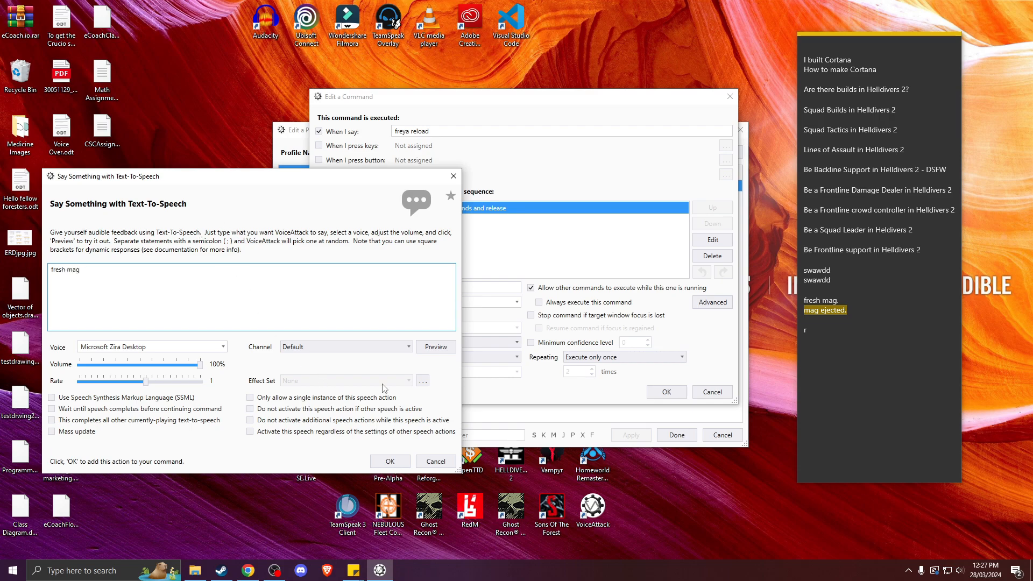
pyautogui.click(433, 347)
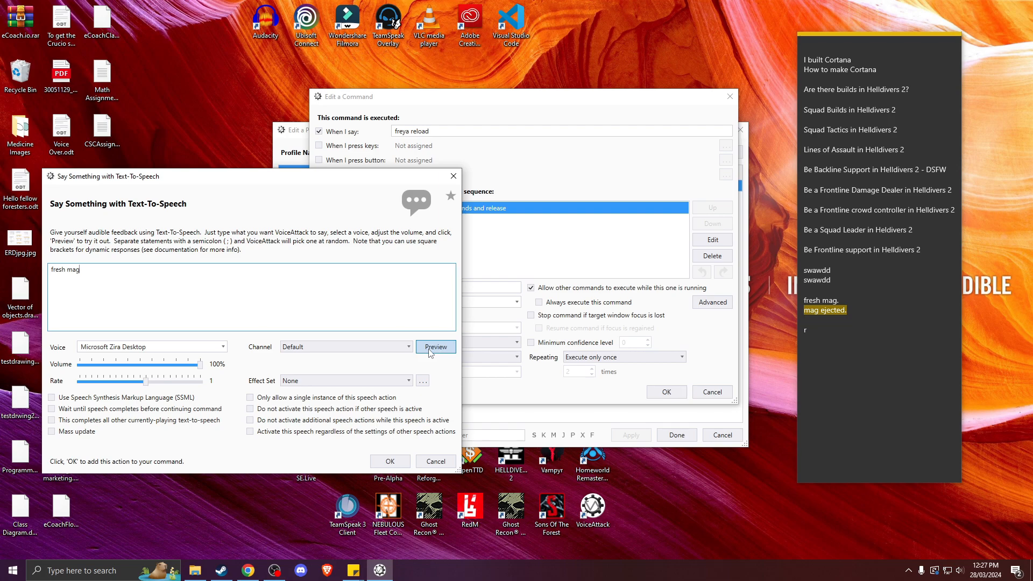
pyautogui.click(433, 350)
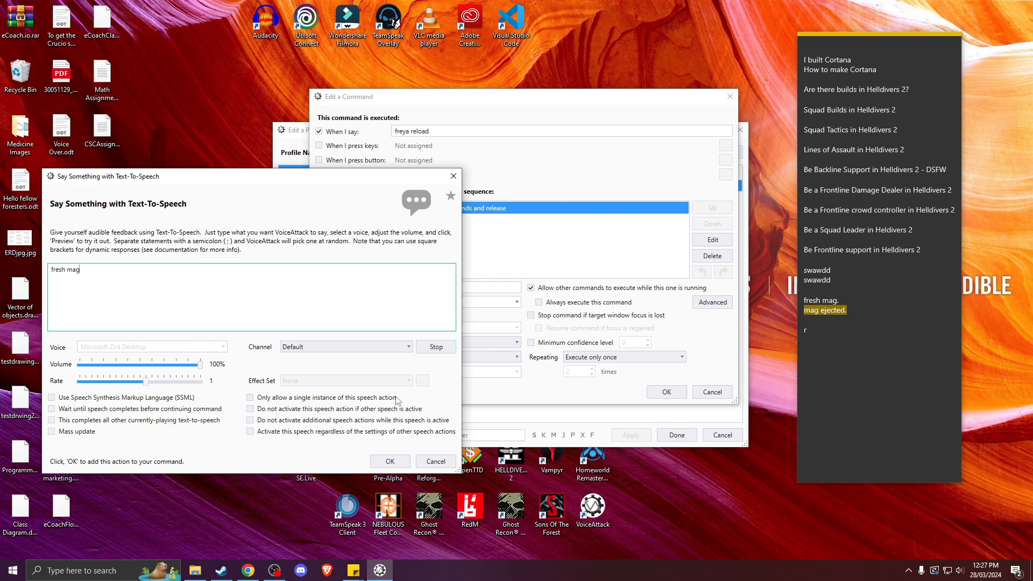
pyautogui.click(436, 462)
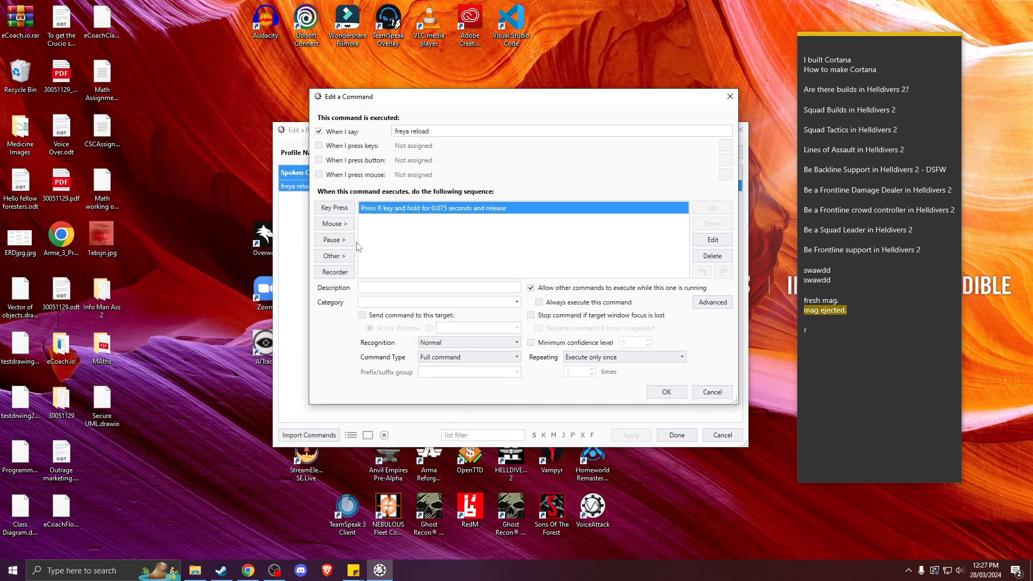
# Start a Play a Random Sound action for the freya reload command and browse for a new sound file to add
pyautogui.click(336, 256)
pyautogui.moveTo(396, 271)
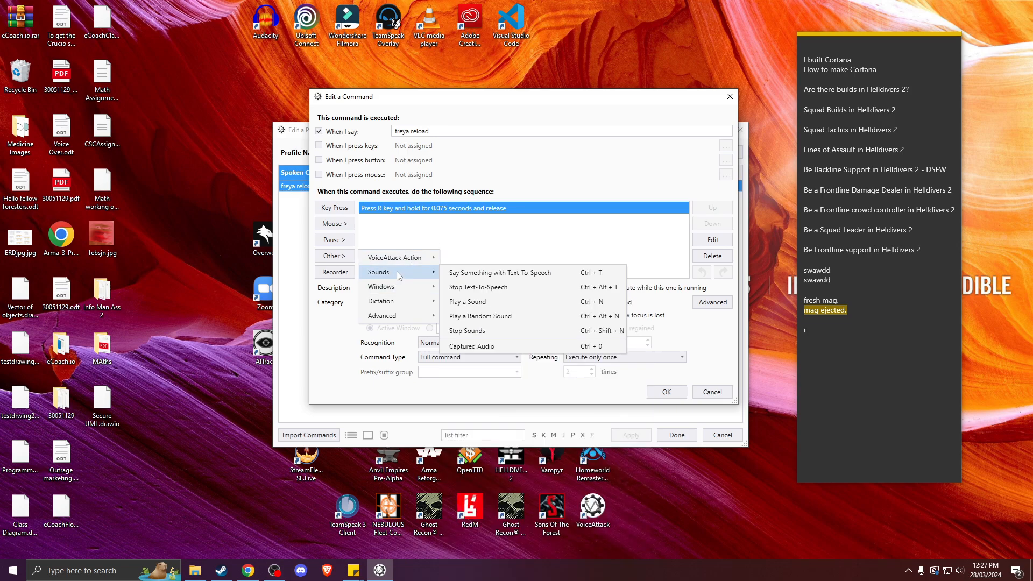
pyautogui.click(491, 321)
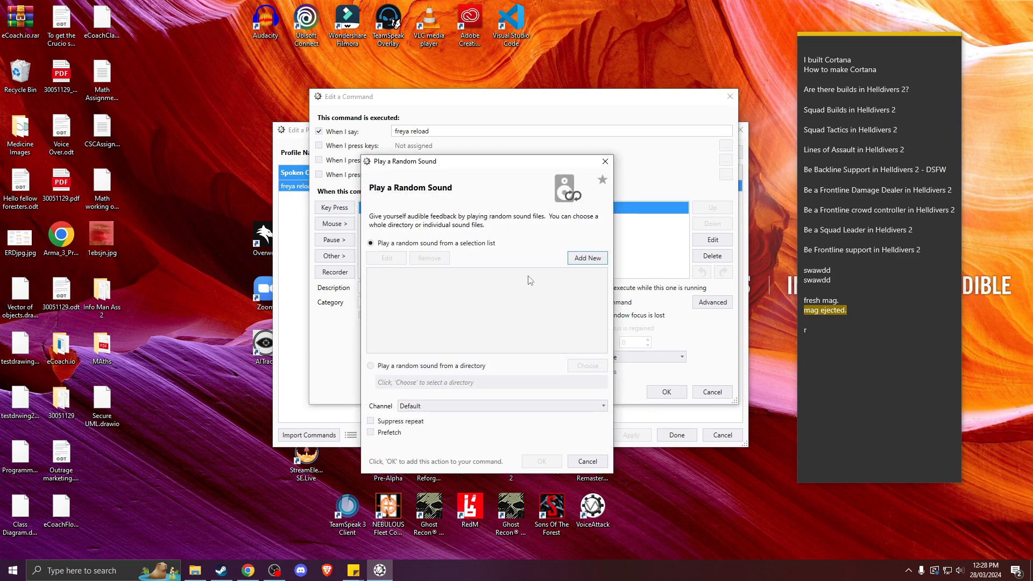
pyautogui.click(578, 261)
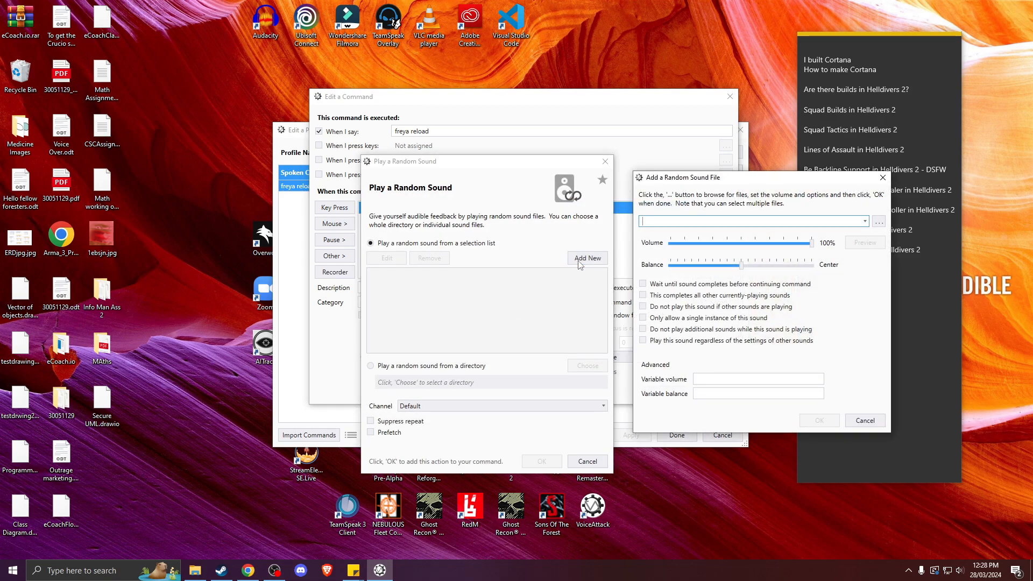
pyautogui.click(879, 222)
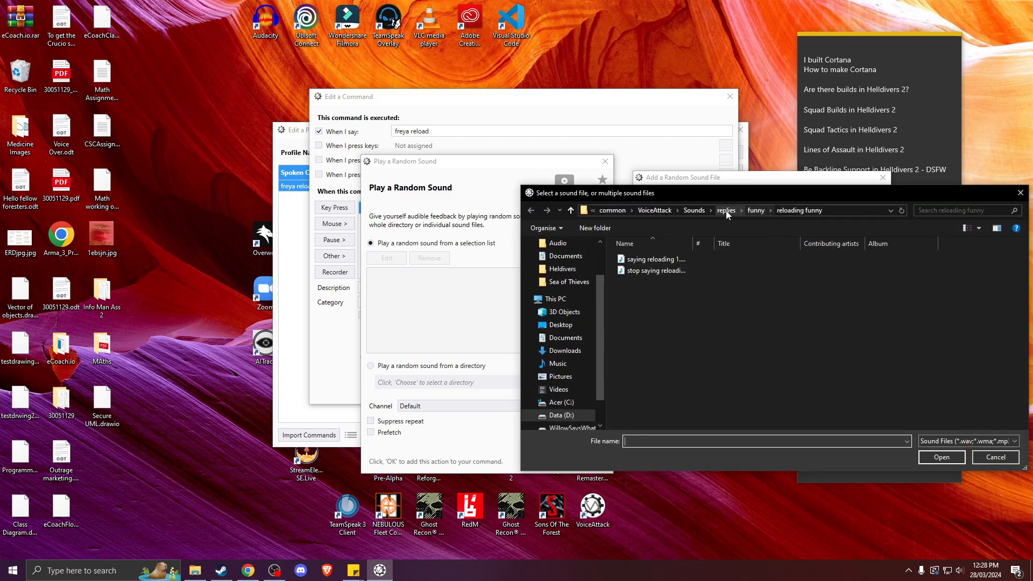
# Find and open the reload folder inside Sounds\exclaimations in the sound file selection dialog
pyautogui.click(694, 210)
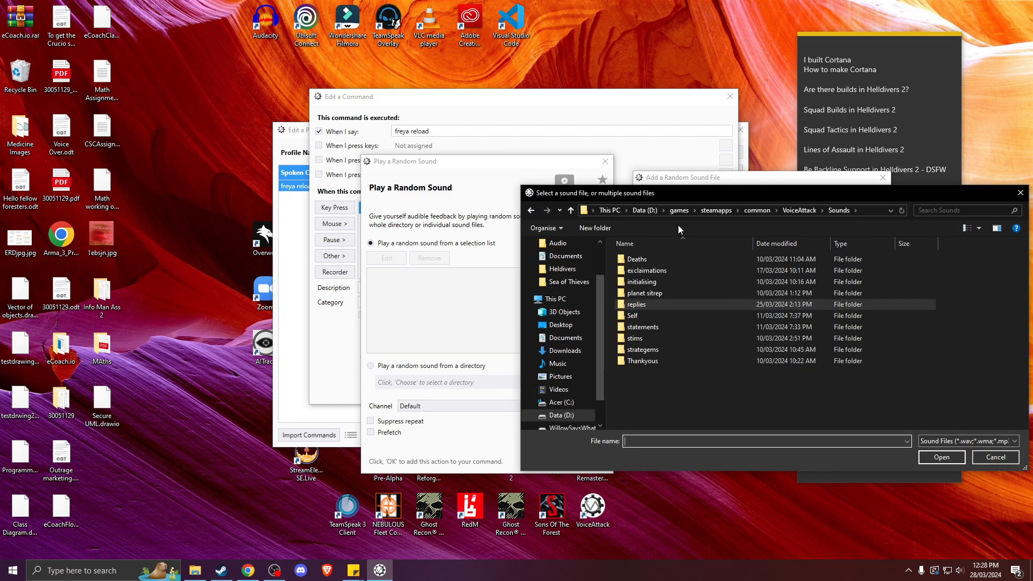
pyautogui.doubleClick(660, 326)
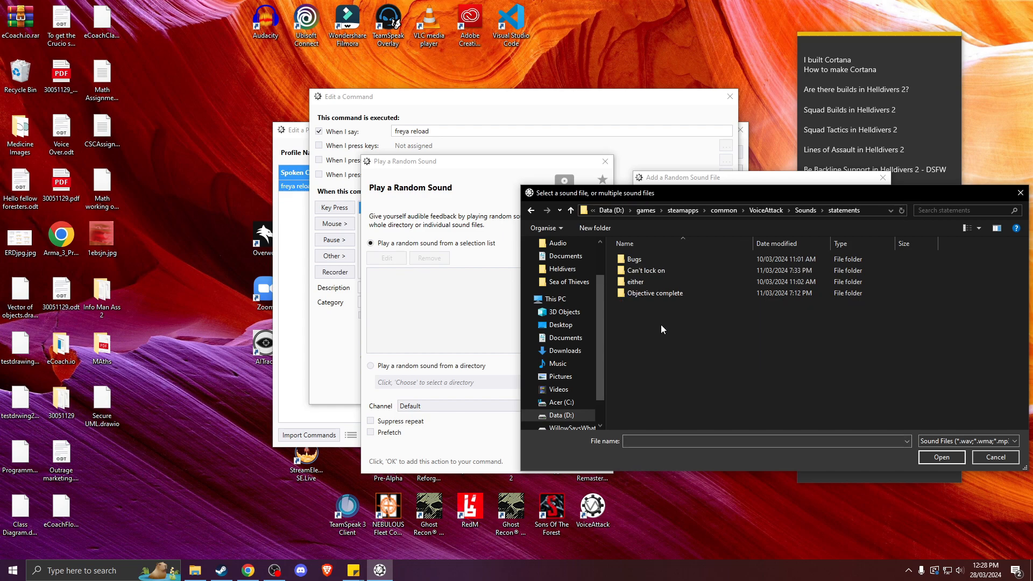
pyautogui.click(531, 211)
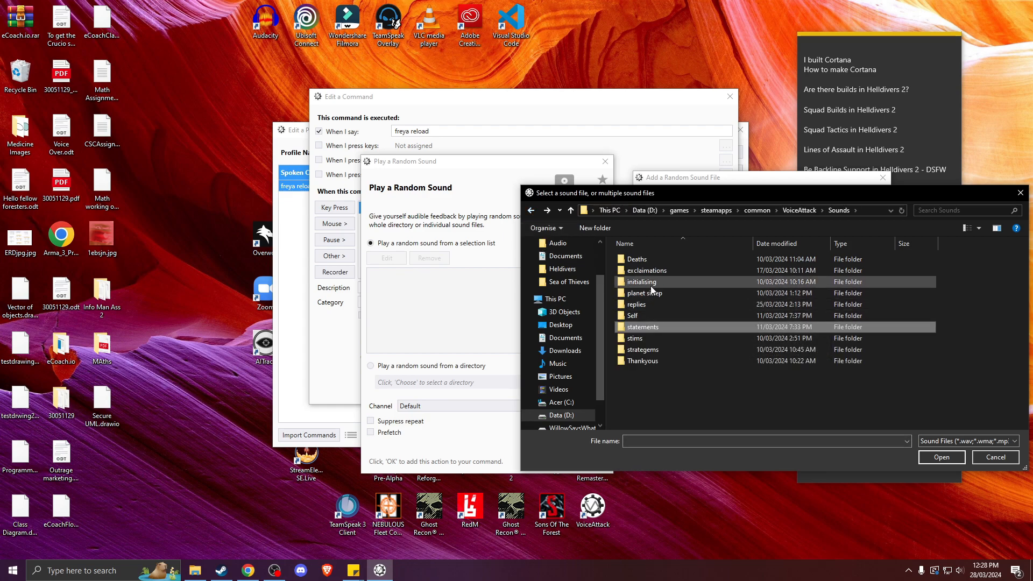
pyautogui.doubleClick(651, 284)
pyautogui.click(532, 212)
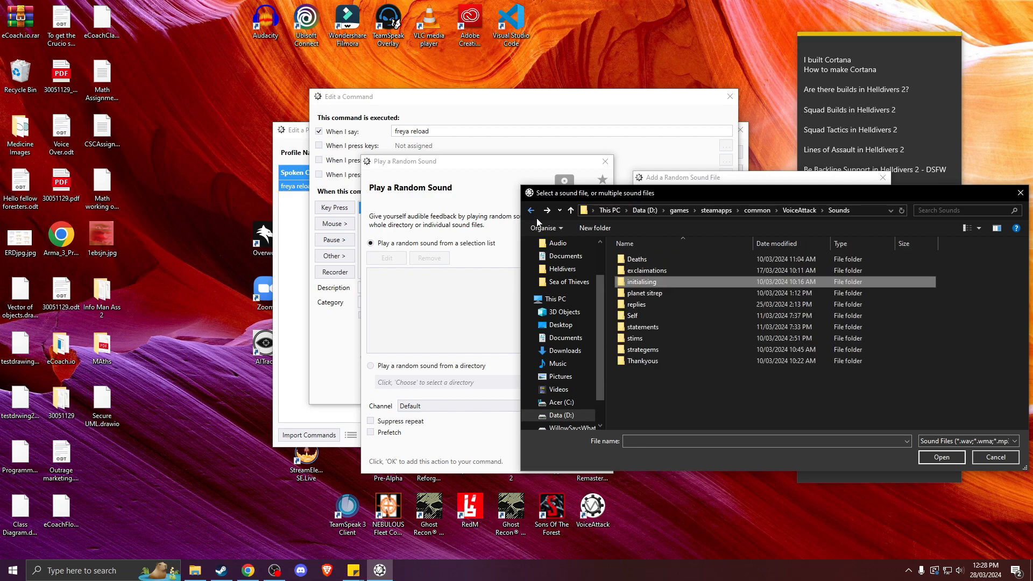
pyautogui.doubleClick(645, 272)
pyautogui.doubleClick(652, 272)
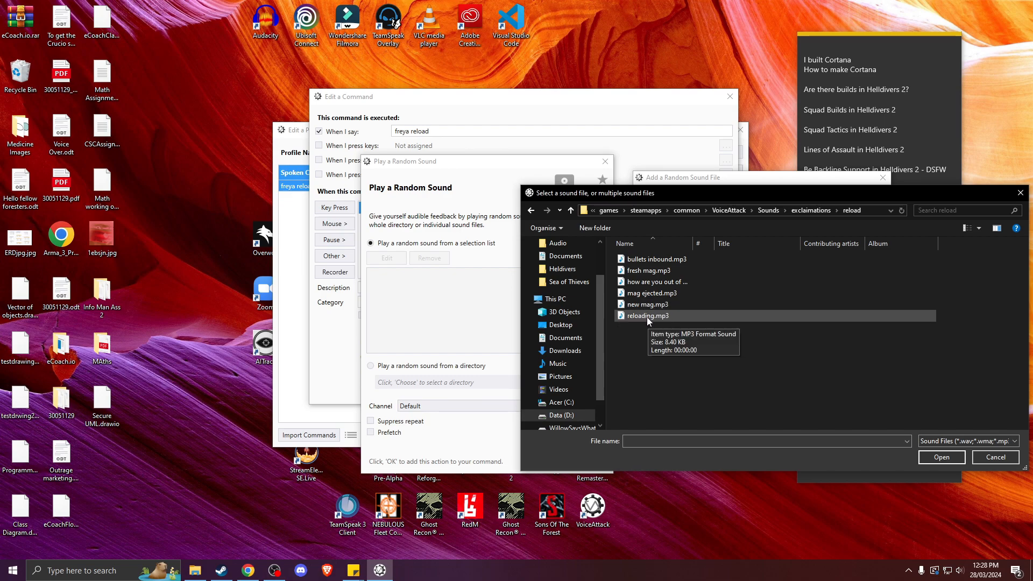
# Load reloading.mp3 and new mag.mp3 one after the other as the random sound file and preview each clip
pyautogui.doubleClick(647, 318)
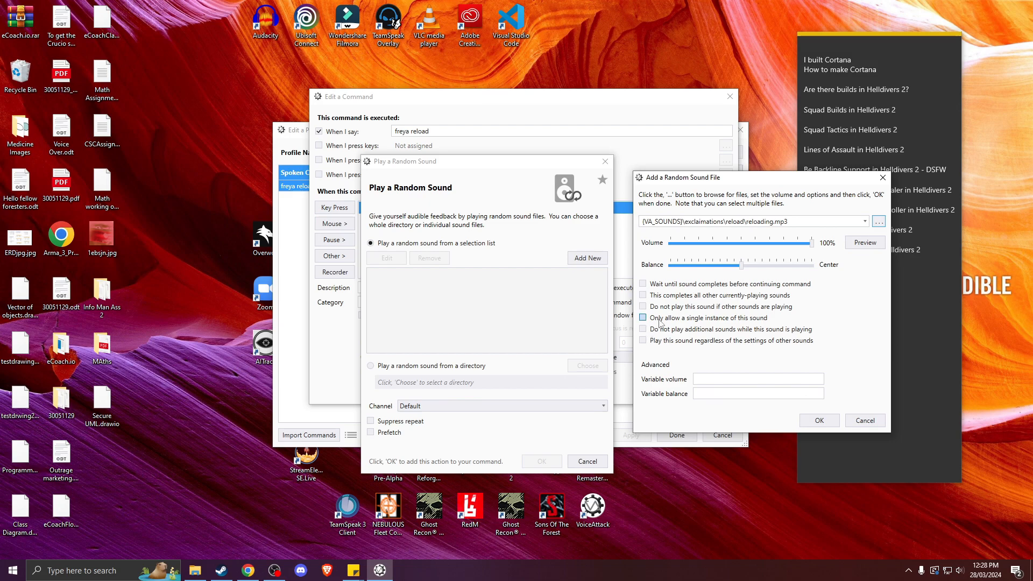
pyautogui.click(868, 244)
pyautogui.click(875, 243)
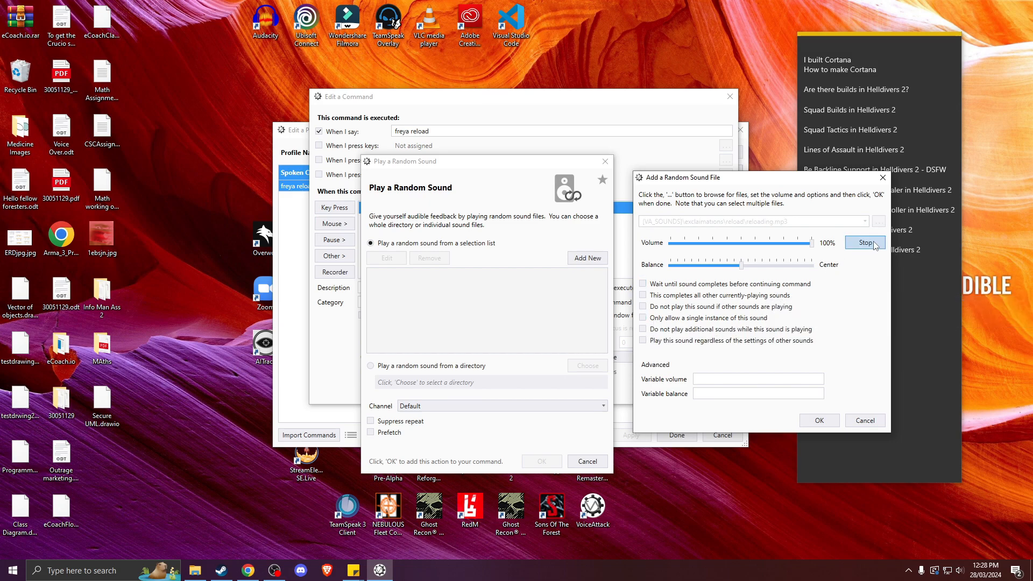
pyautogui.click(879, 221)
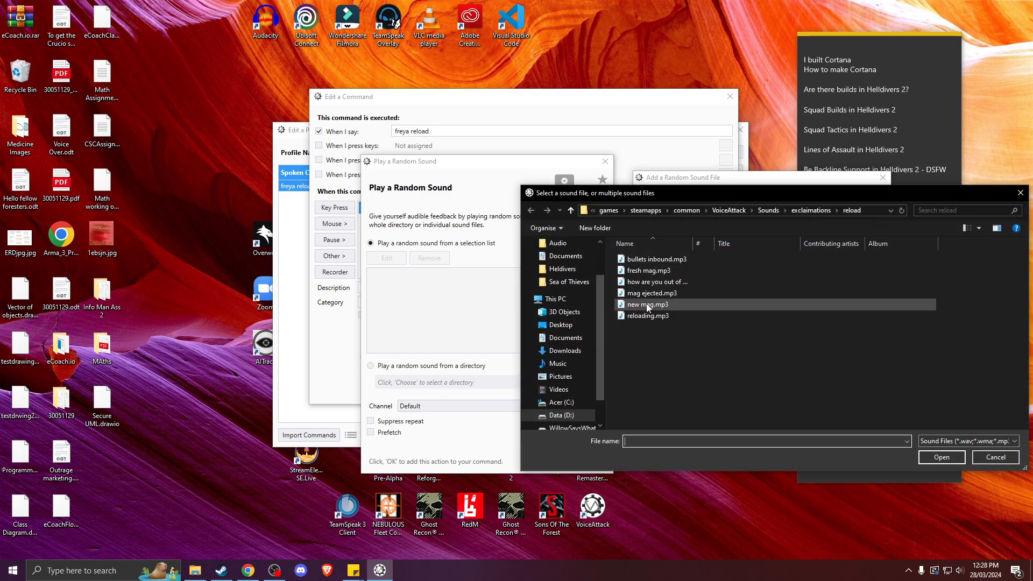
pyautogui.doubleClick(648, 306)
pyautogui.click(865, 242)
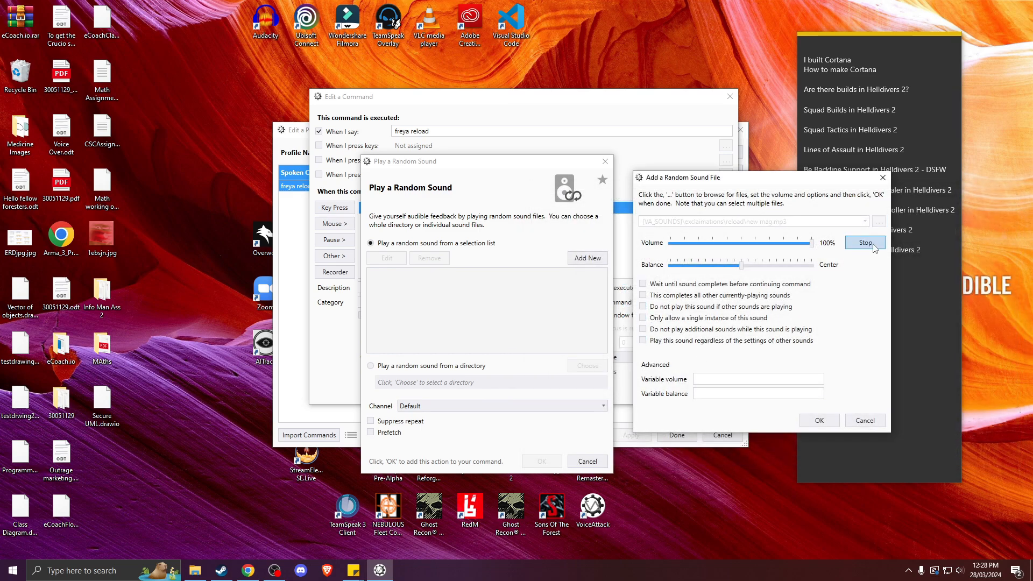
# Load mag ejected.mp3 and how are you out of ammo.mp3 in turn as the random sound file and preview each clip
pyautogui.click(879, 221)
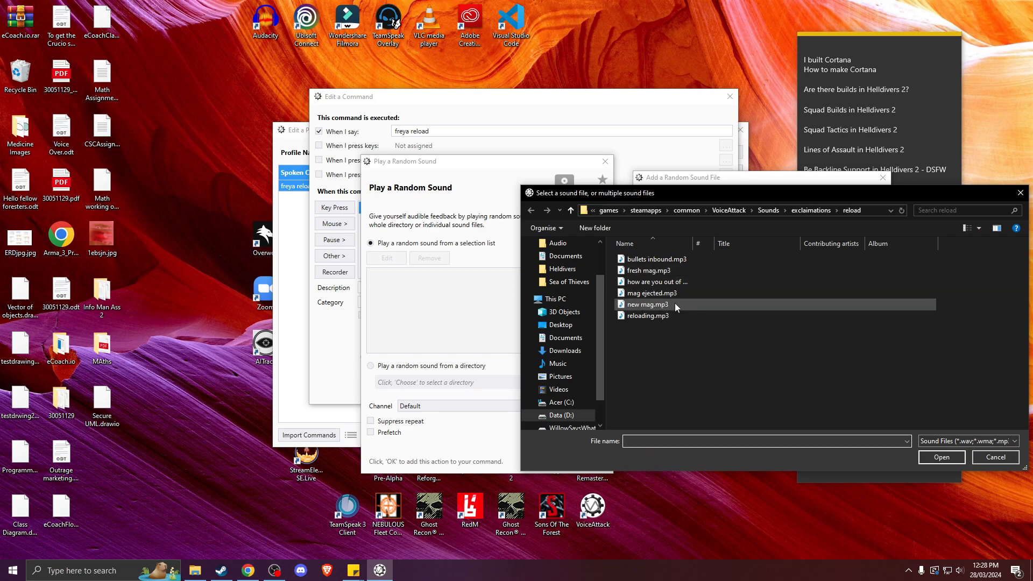
pyautogui.doubleClick(653, 295)
pyautogui.click(865, 244)
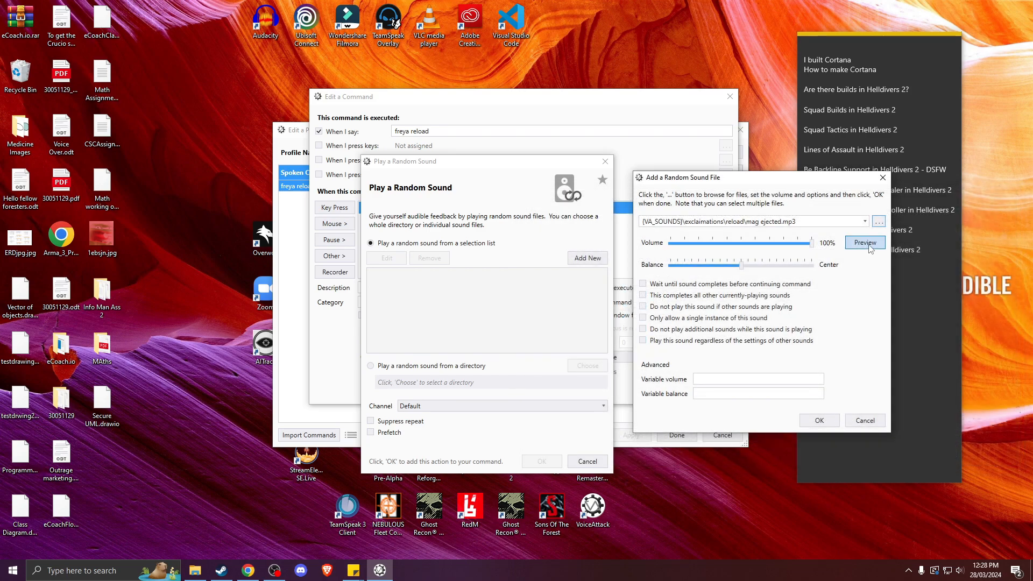
pyautogui.click(879, 222)
pyautogui.doubleClick(657, 282)
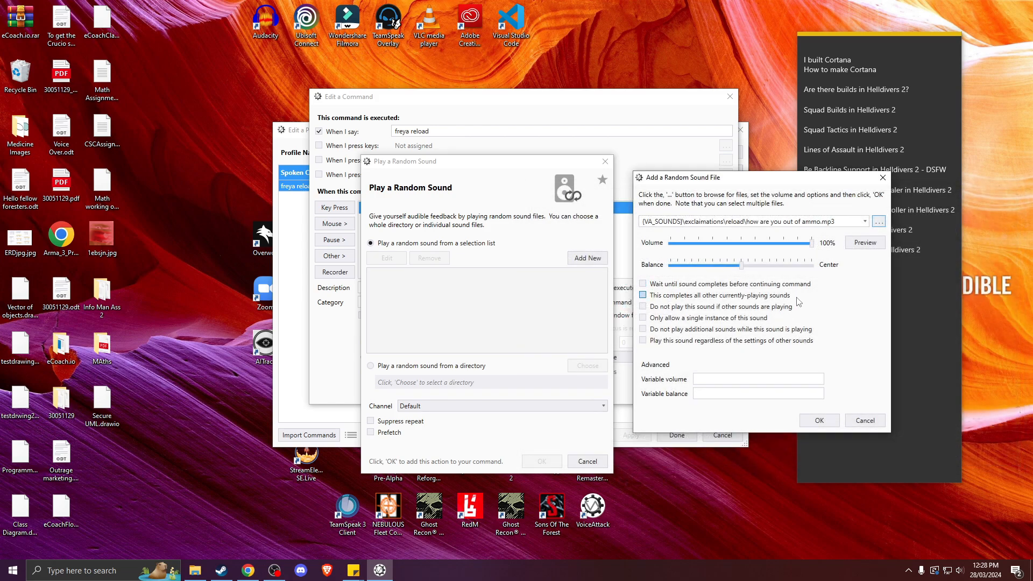
pyautogui.click(872, 244)
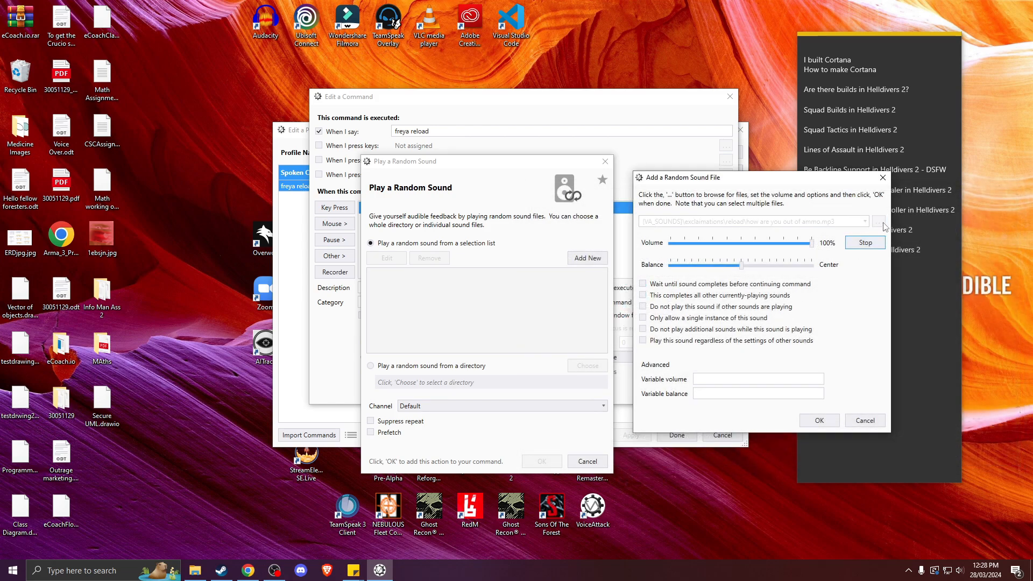
# Load fresh mag.mp3 and bullets inbound.mp3 in turn as the random sound file and preview each clip
pyautogui.click(881, 222)
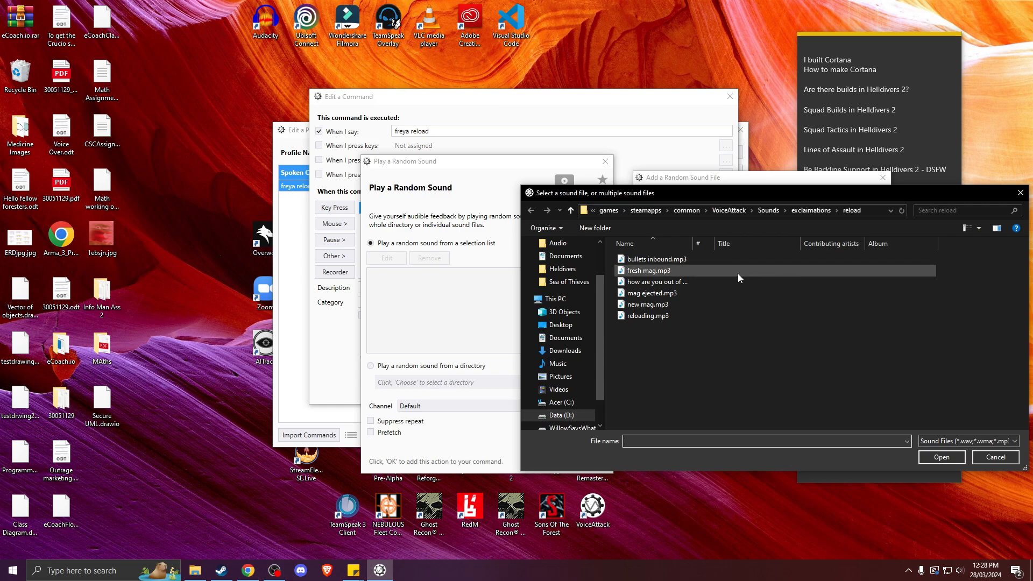
pyautogui.doubleClick(671, 271)
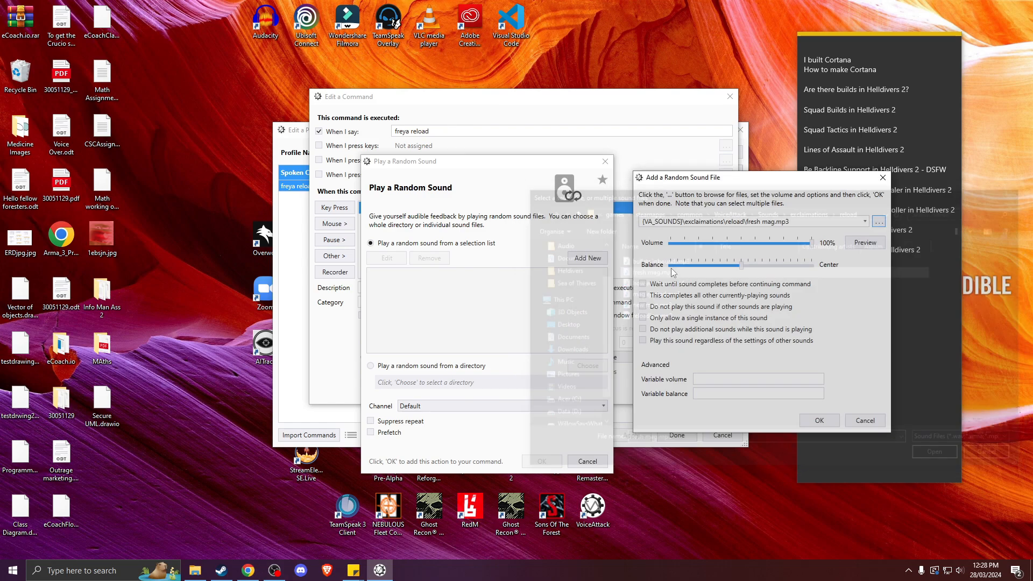
pyautogui.click(874, 243)
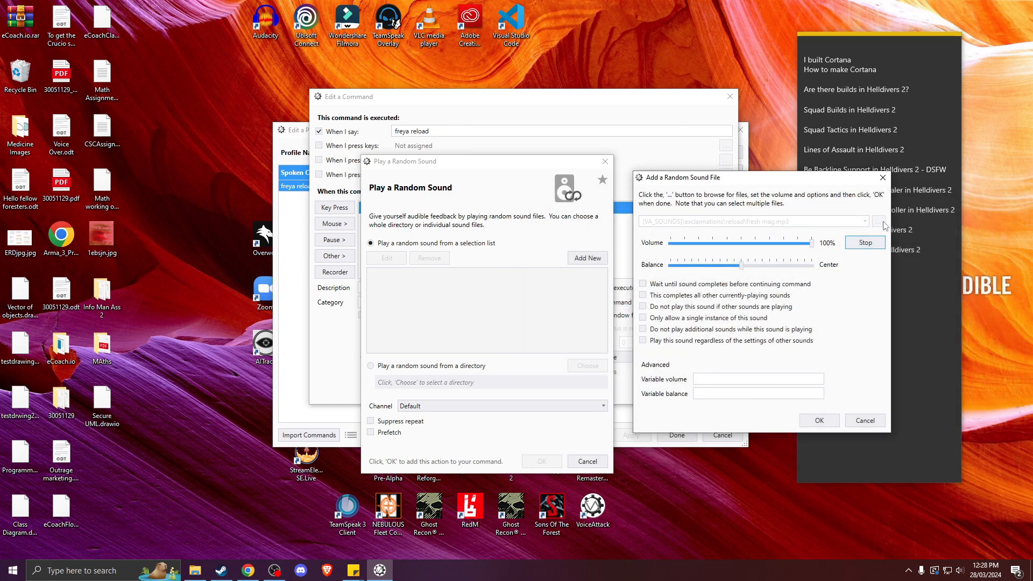
pyautogui.click(880, 222)
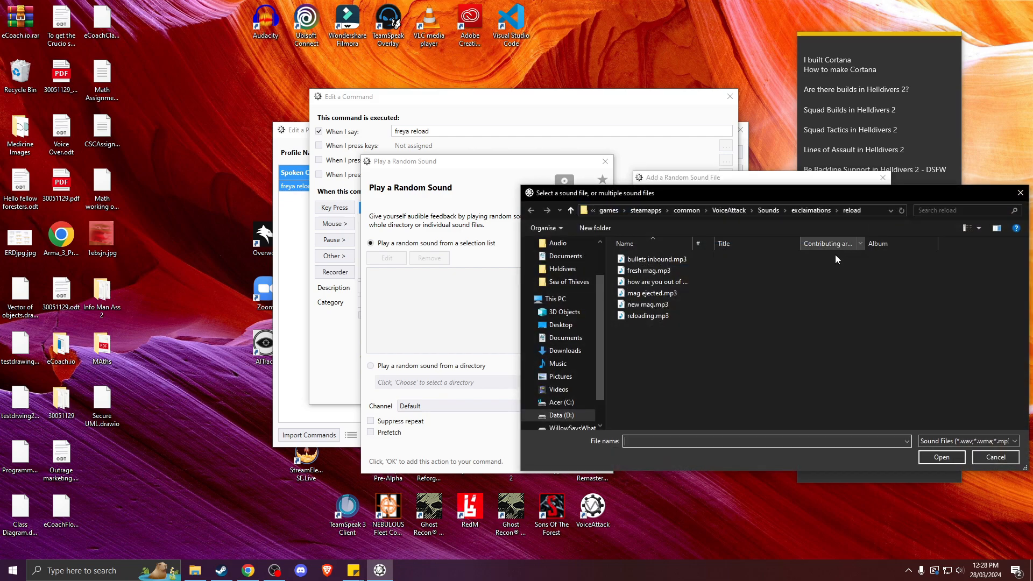
pyautogui.doubleClick(681, 261)
pyautogui.click(868, 244)
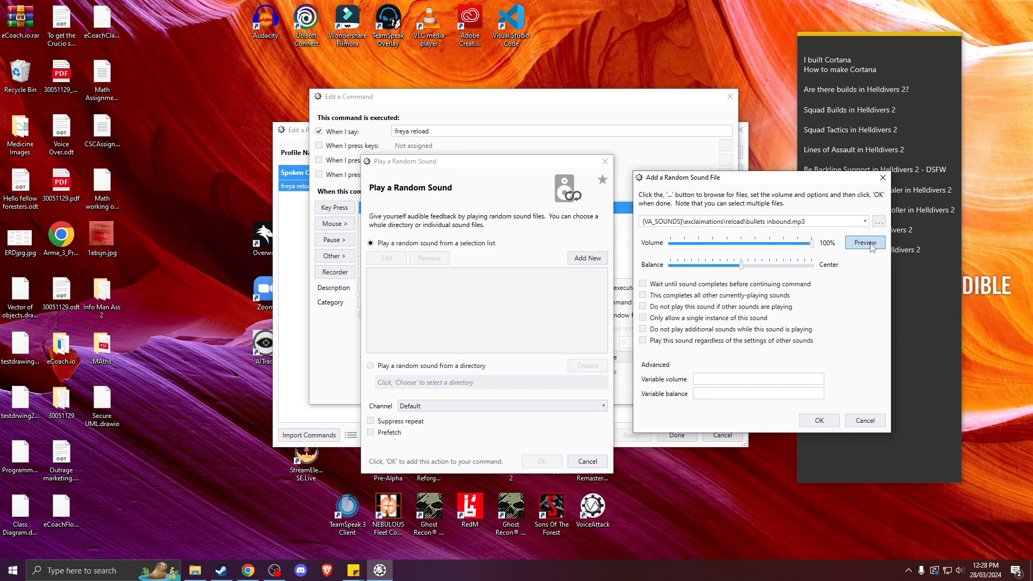
# Add fresh mag.mp3, how are you out of ammo.mp3, mag ejected.mp3, new mag.mp3 and reloading.mp3 together to the random sound list
pyautogui.click(879, 222)
pyautogui.click(682, 320)
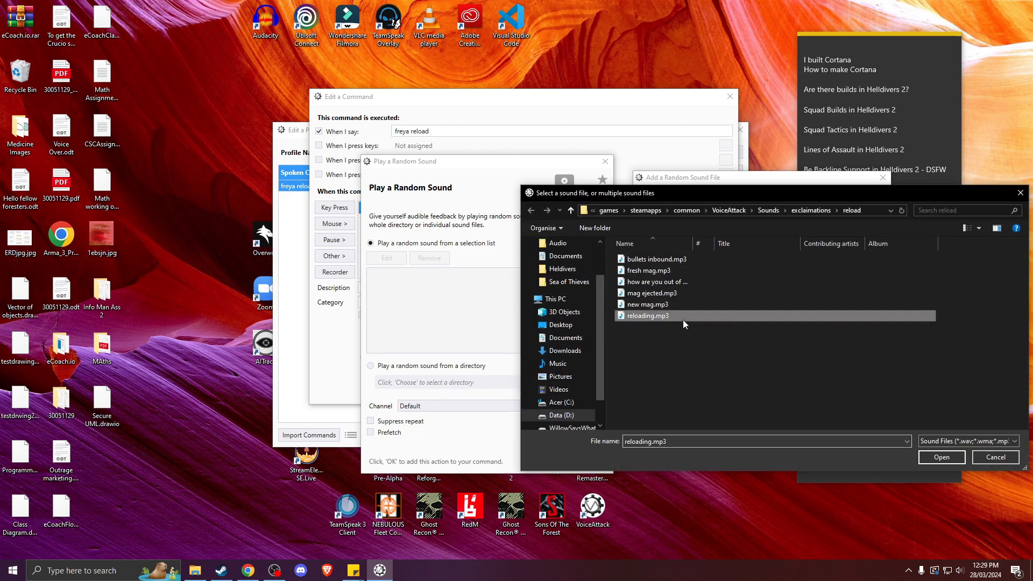
pyautogui.keyDown('shift'); pyautogui.click(655, 275); pyautogui.keyUp('shift')
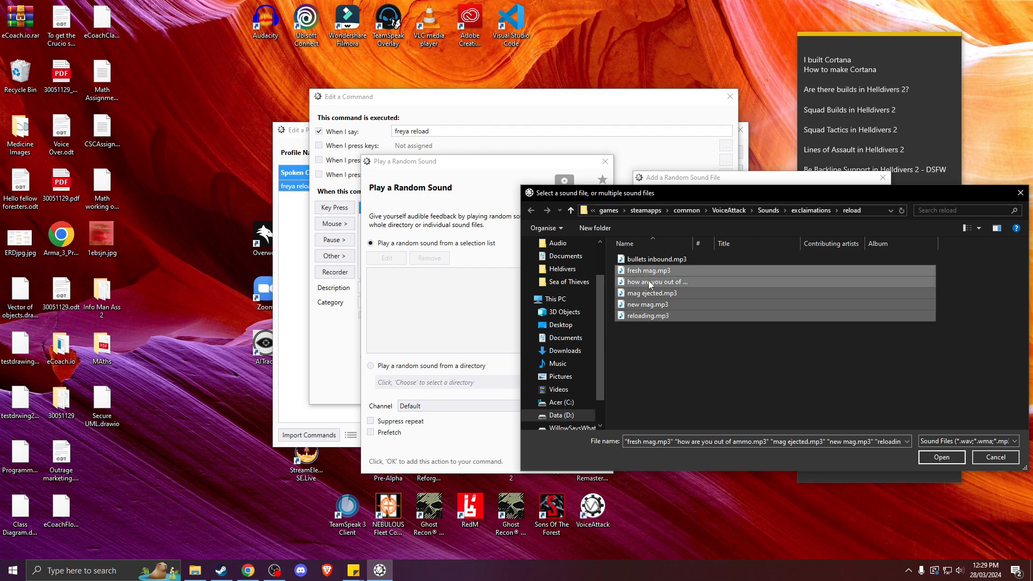
pyautogui.click(929, 458)
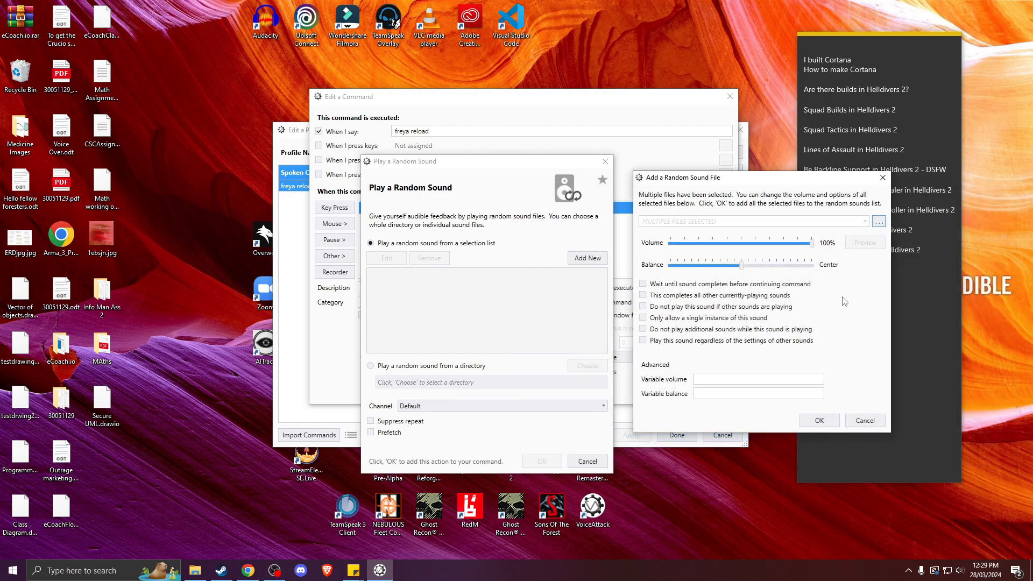
pyautogui.click(819, 420)
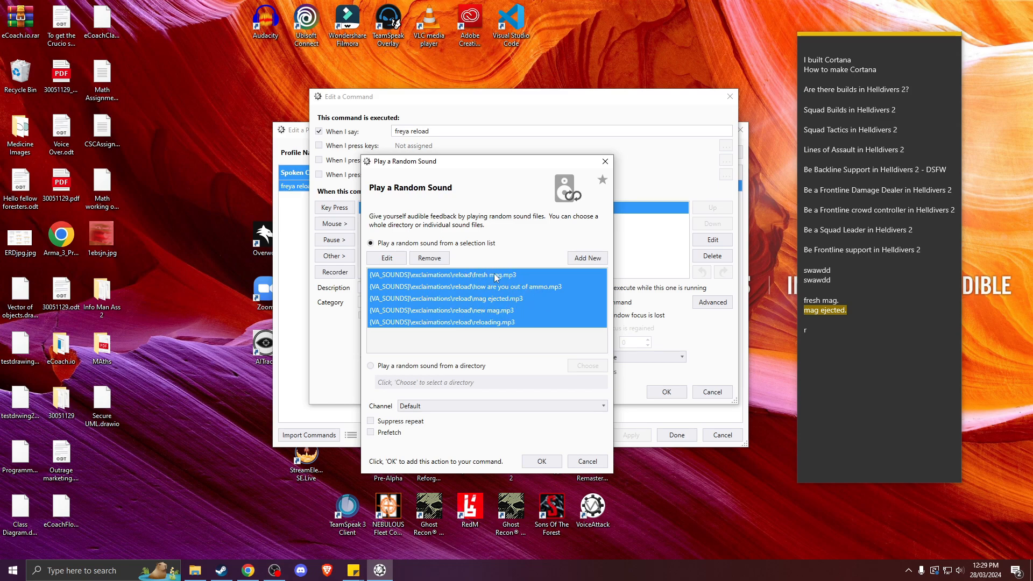
# Enable Suppress repeat for the random sound action, save the freya reload command and apply the profile changes
pyautogui.click(527, 325)
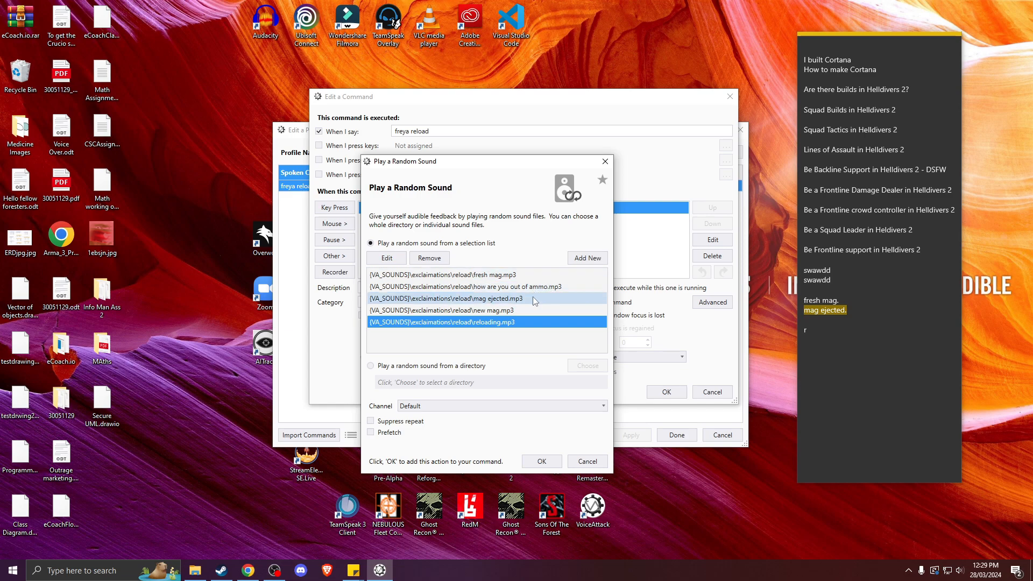
pyautogui.click(418, 424)
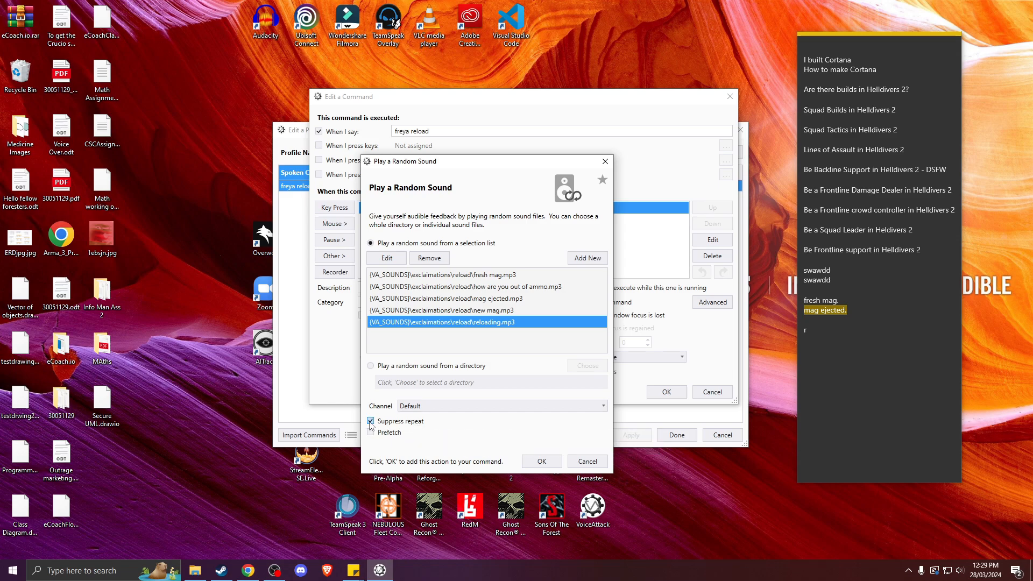
pyautogui.click(543, 466)
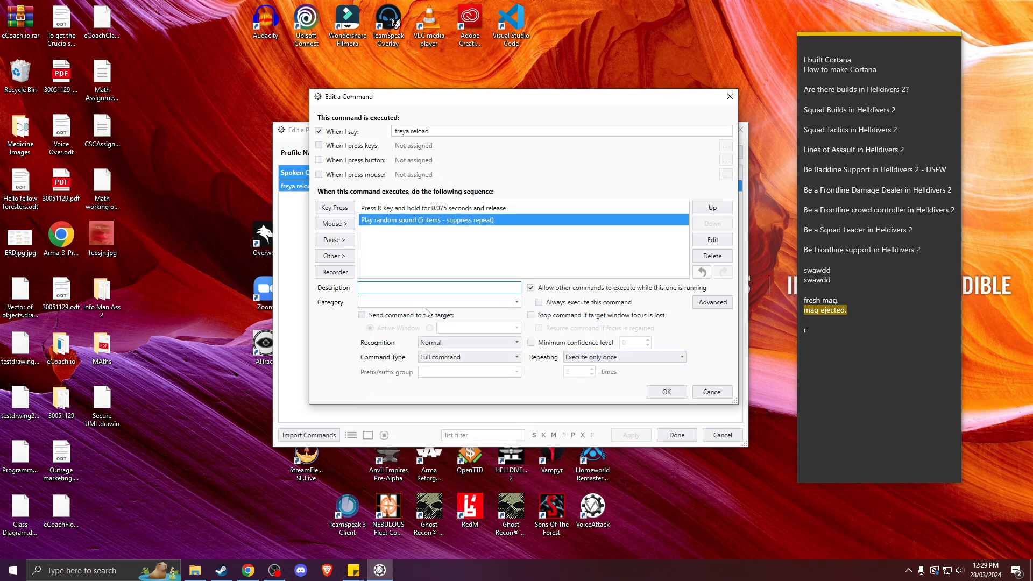
pyautogui.click(665, 392)
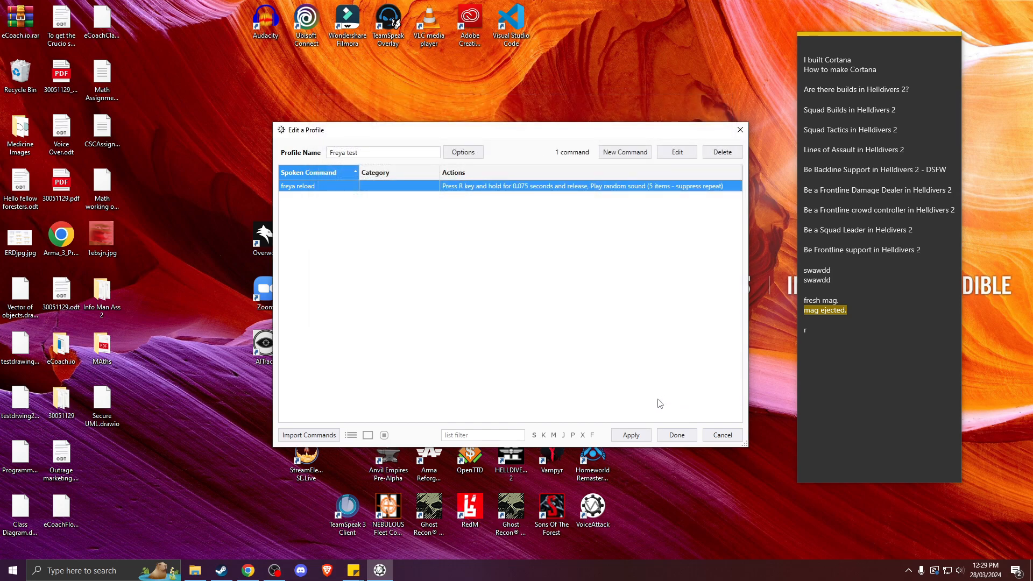
pyautogui.click(633, 438)
# Reposition the Edit a Profile window so the main VoiceAttack window's recognition log can be read beside it
pyautogui.moveTo(548, 130); pyautogui.dragTo(705, 226)
pyautogui.click(343, 121)
pyautogui.click(597, 226)
pyautogui.moveTo(600, 231); pyautogui.dragTo(693, 265)
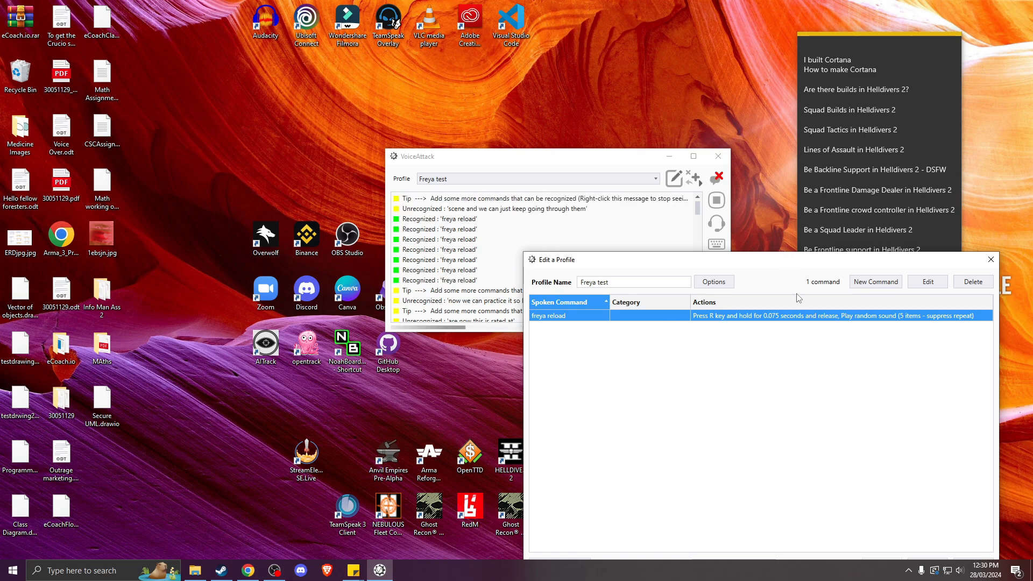
pyautogui.moveTo(722, 262); pyautogui.dragTo(723, 135)
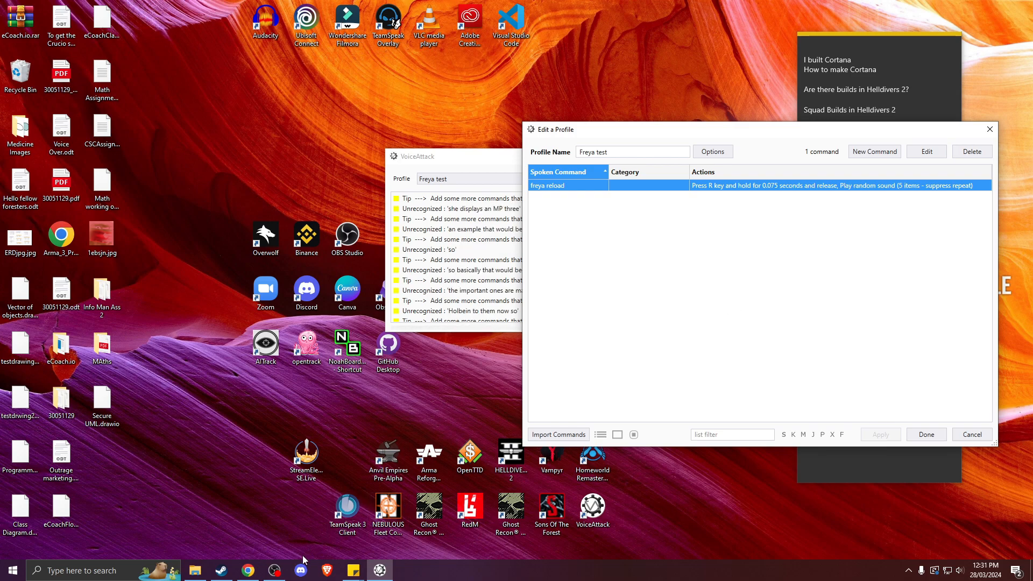
# Switch to Chrome, search for helldivers 2 stratagem codes in a new tab and open the Helldivers Wiki's Stratagem Codes page
pyautogui.click(254, 576)
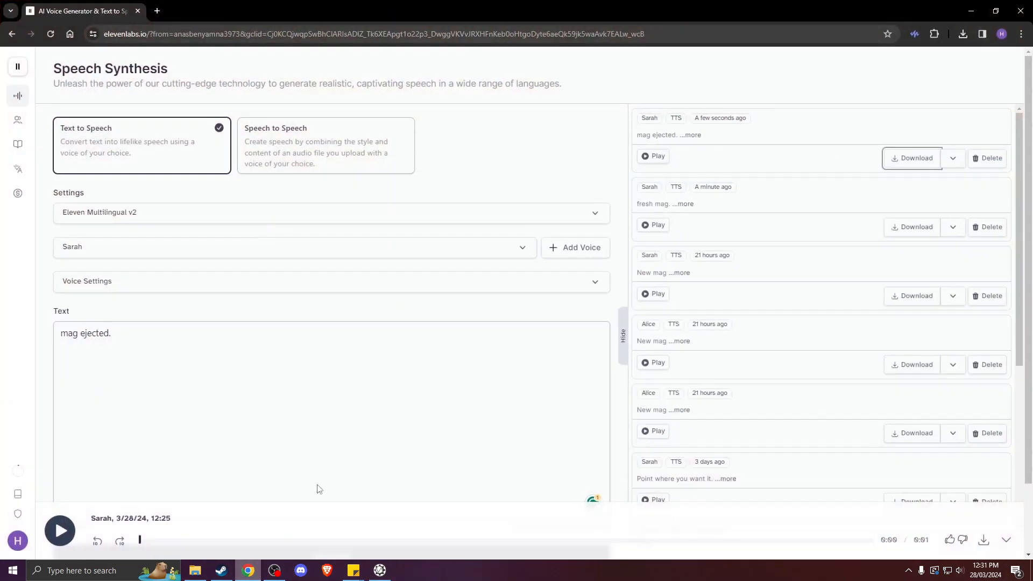
pyautogui.click(159, 11)
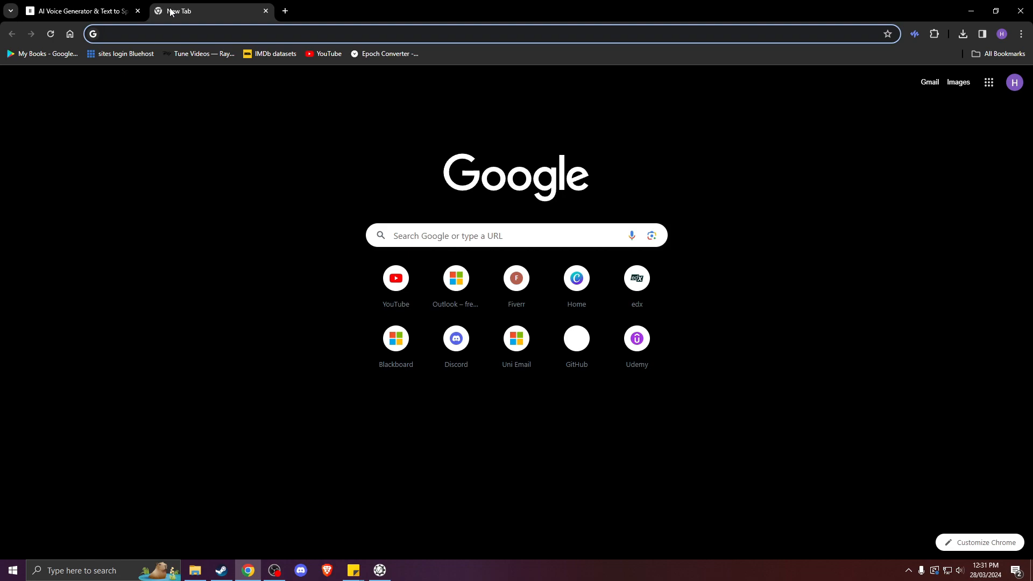
pyautogui.write('helldiver')
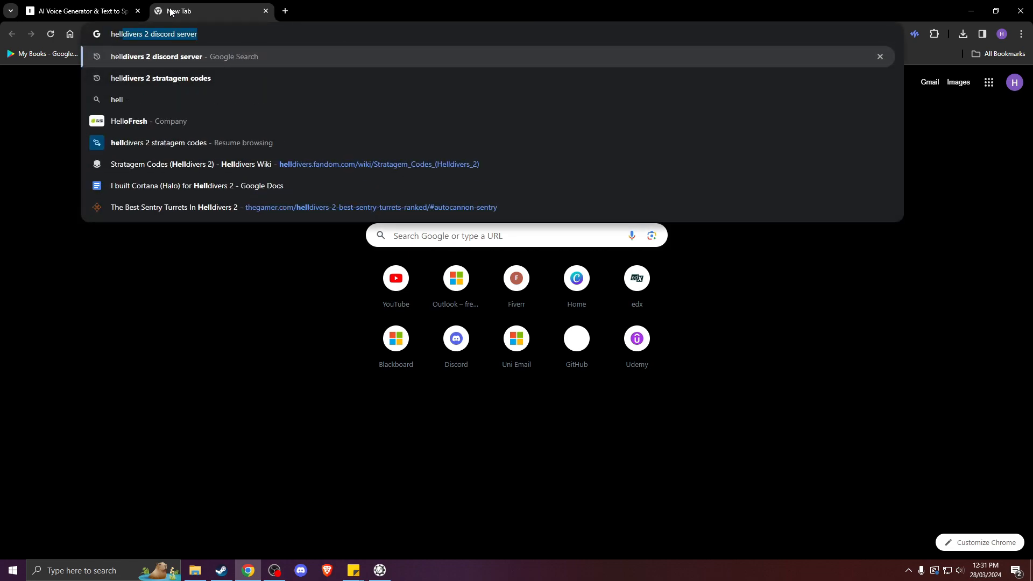
pyautogui.press('Down')
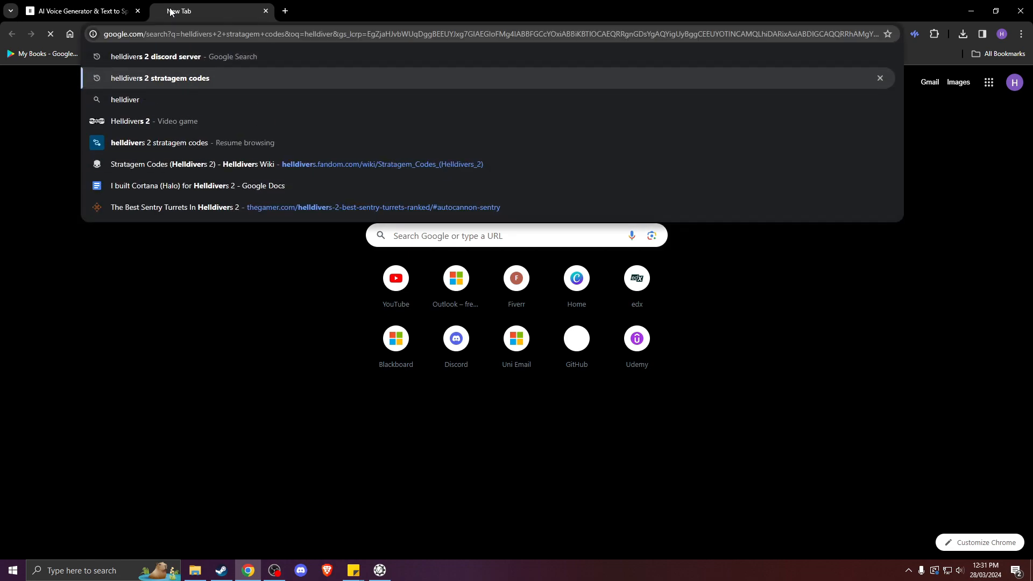
pyautogui.press('Return')
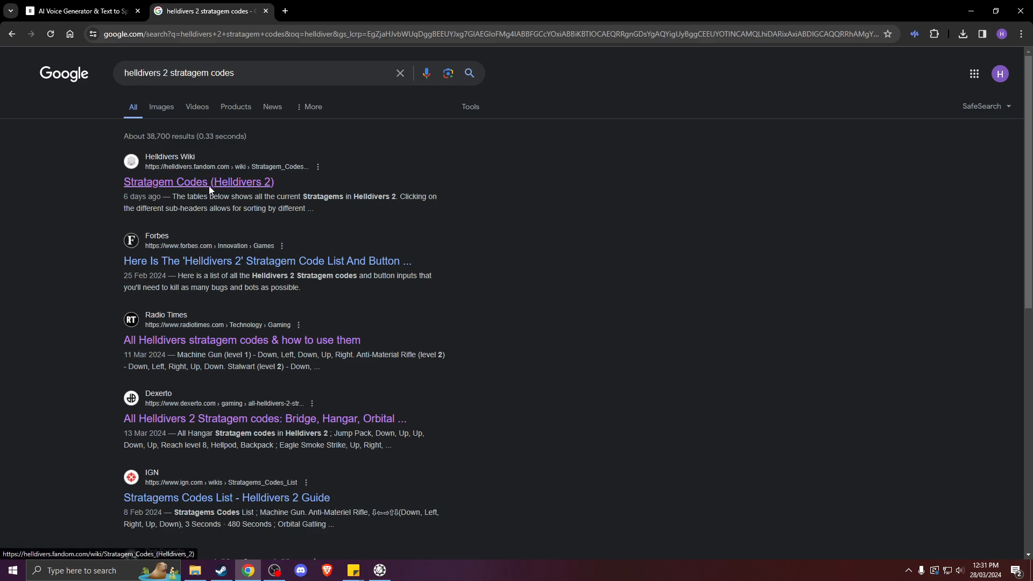
pyautogui.click(208, 186)
pyautogui.scroll(-10, 499, 391)
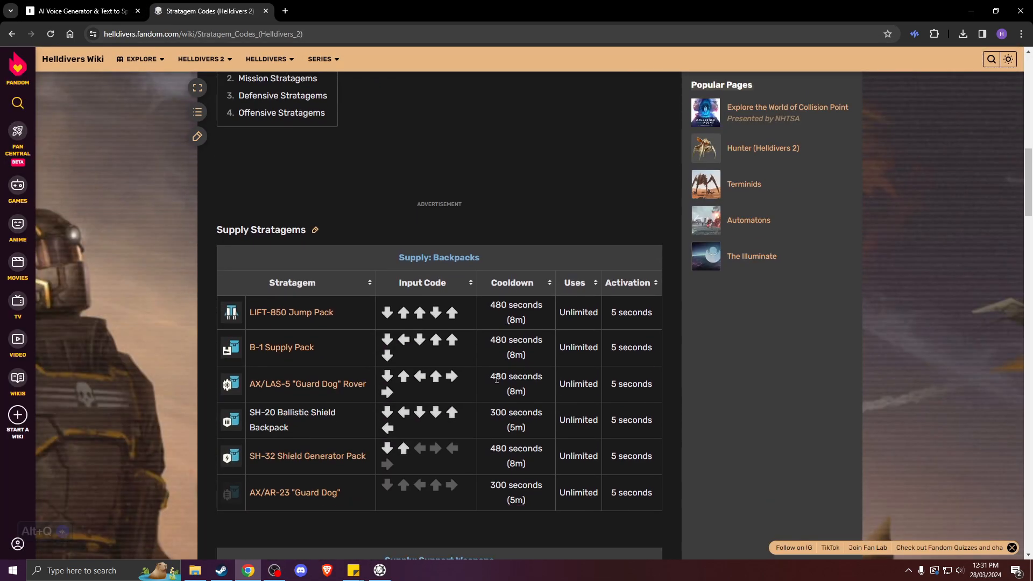
# Restore the browser to a smaller window and place it side by side with the Edit a Profile window
pyautogui.click(996, 10)
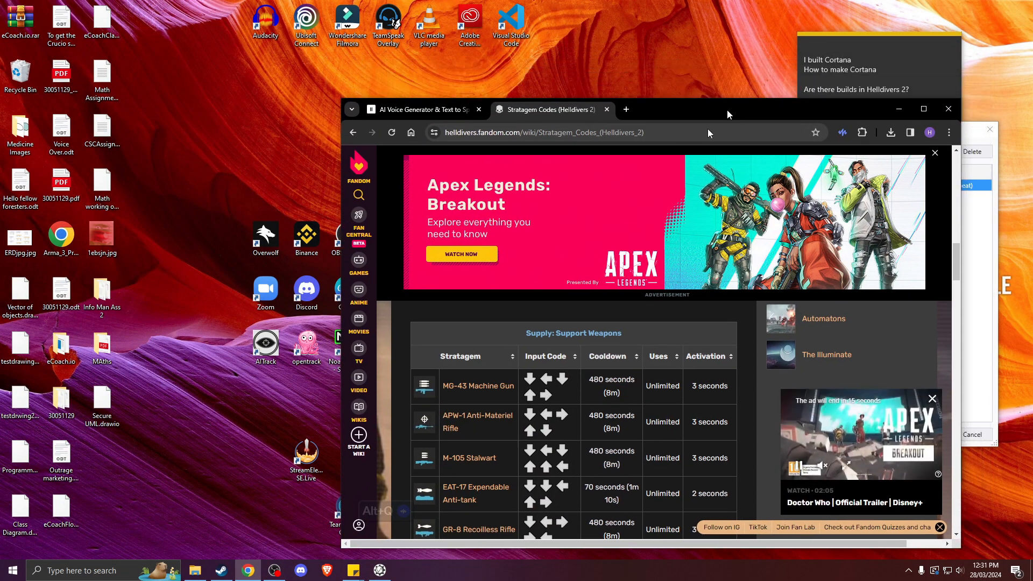
pyautogui.moveTo(727, 114); pyautogui.dragTo(361, 102)
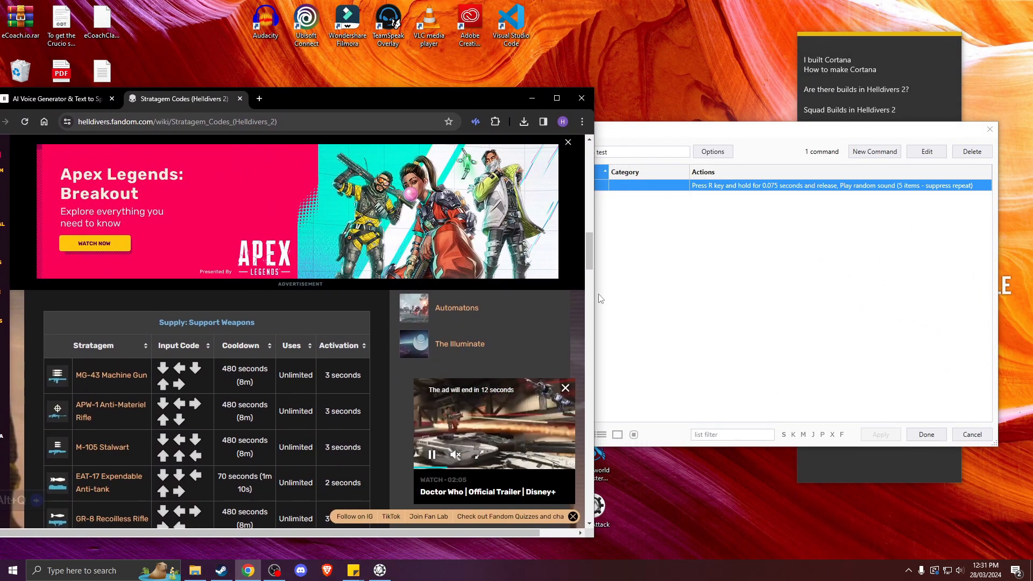
pyautogui.moveTo(414, 103); pyautogui.dragTo(389, 93)
pyautogui.moveTo(639, 135); pyautogui.dragTo(685, 143)
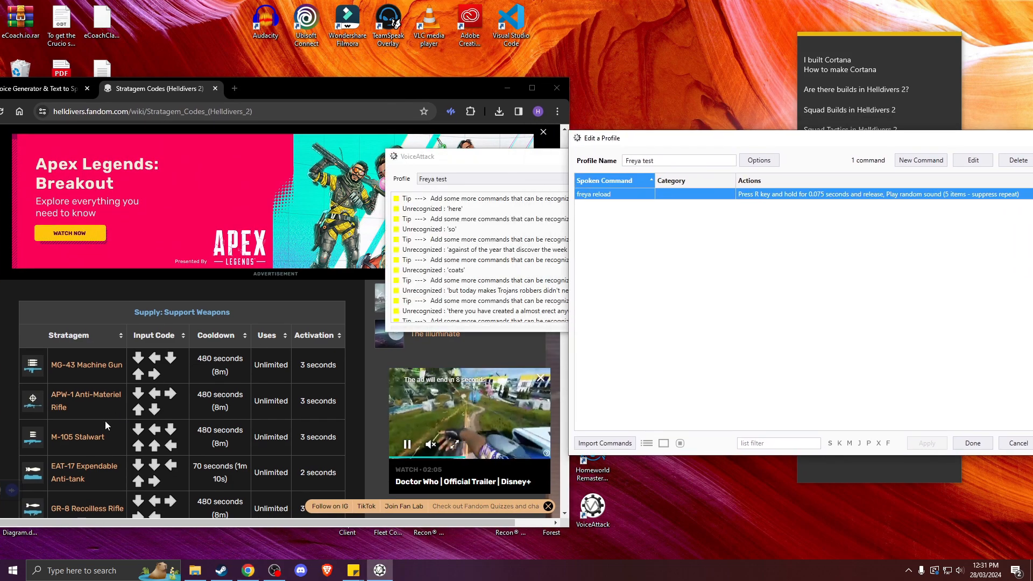
# Look up the Guard Dog Rover code in the Supply: Backpacks table and start a new command with the spoken phrase Freya send dog
pyautogui.scroll(-2, 104, 411)
pyautogui.scroll(-1, 108, 408)
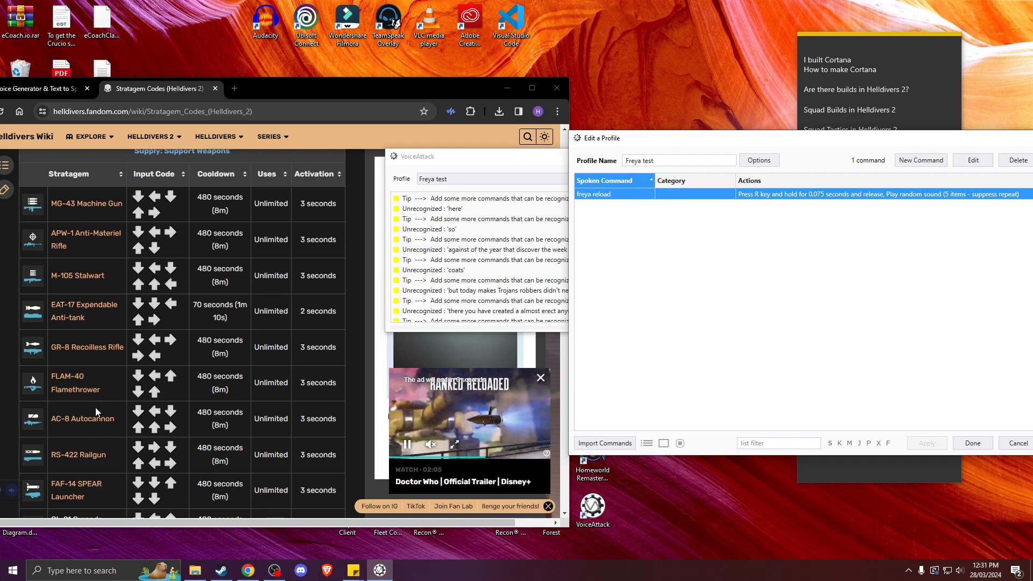
pyautogui.scroll(-2, 108, 376)
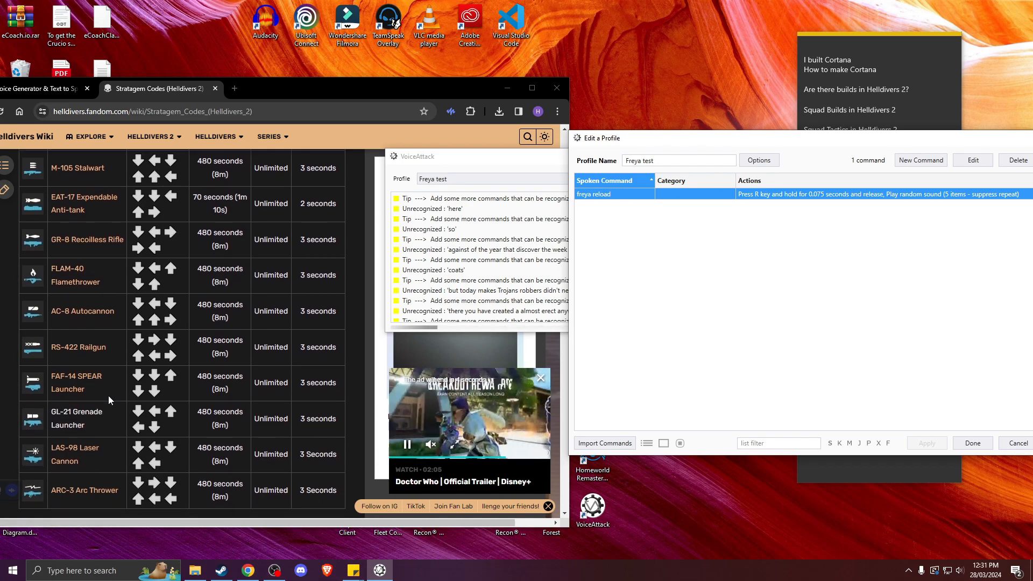
pyautogui.scroll(-1, 109, 396)
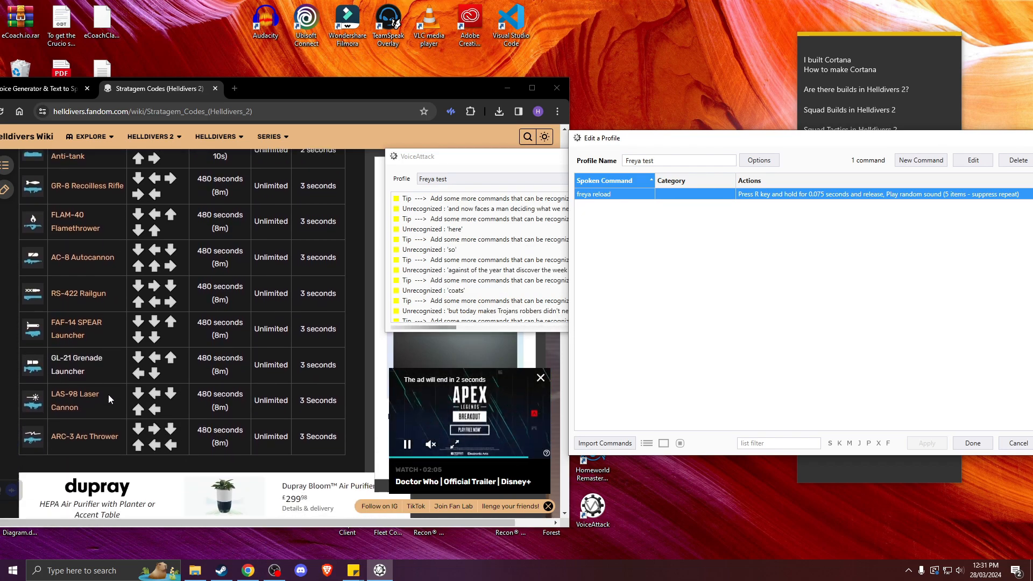
pyautogui.scroll(8, 107, 438)
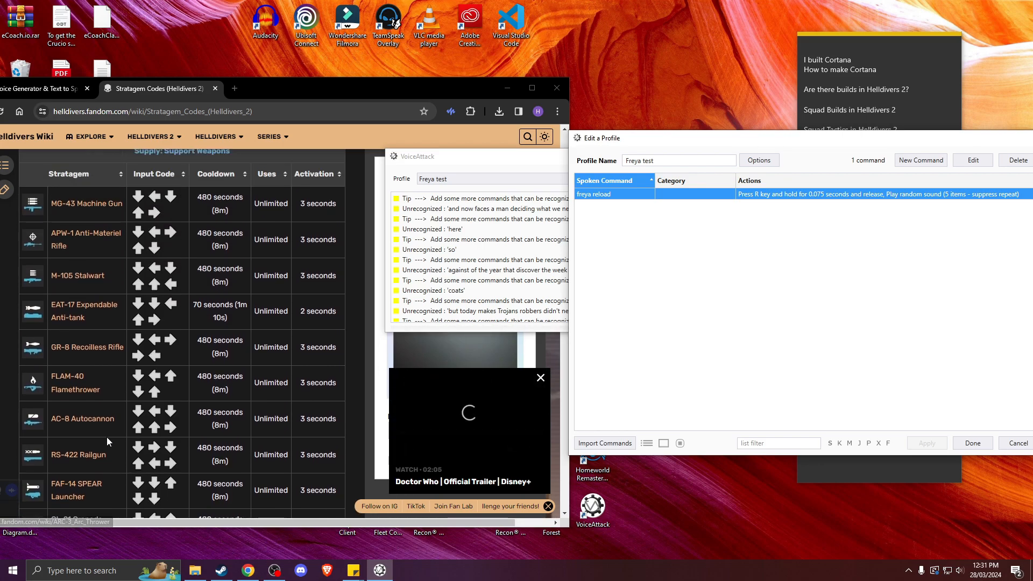
pyautogui.scroll(2, 108, 442)
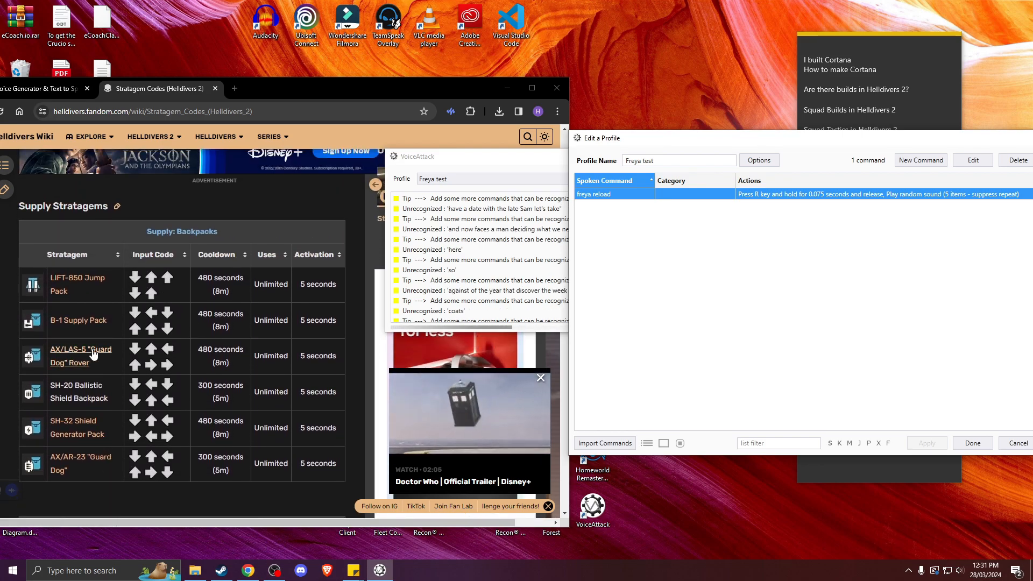
pyautogui.click(920, 160)
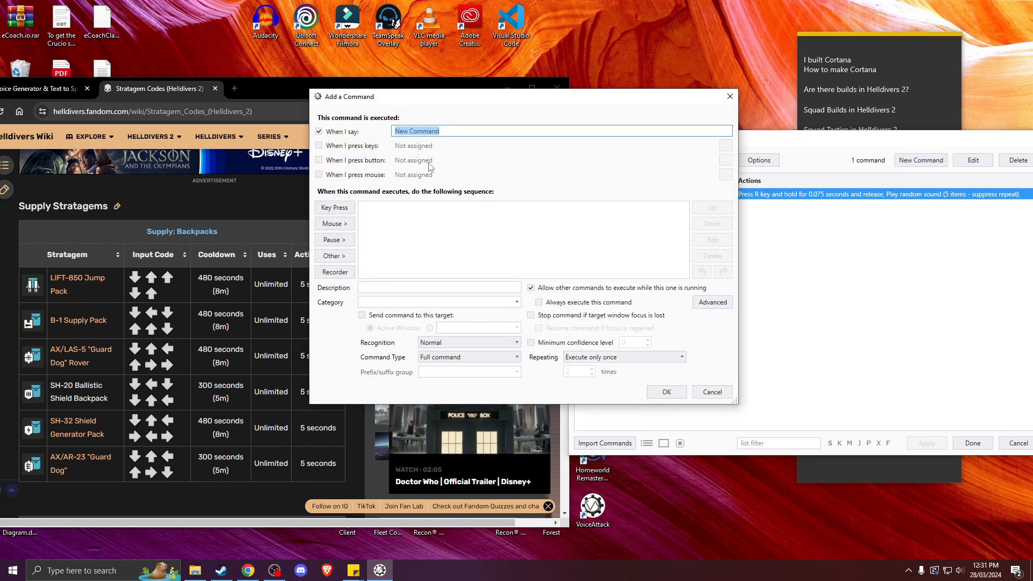
pyautogui.write('Freya se')
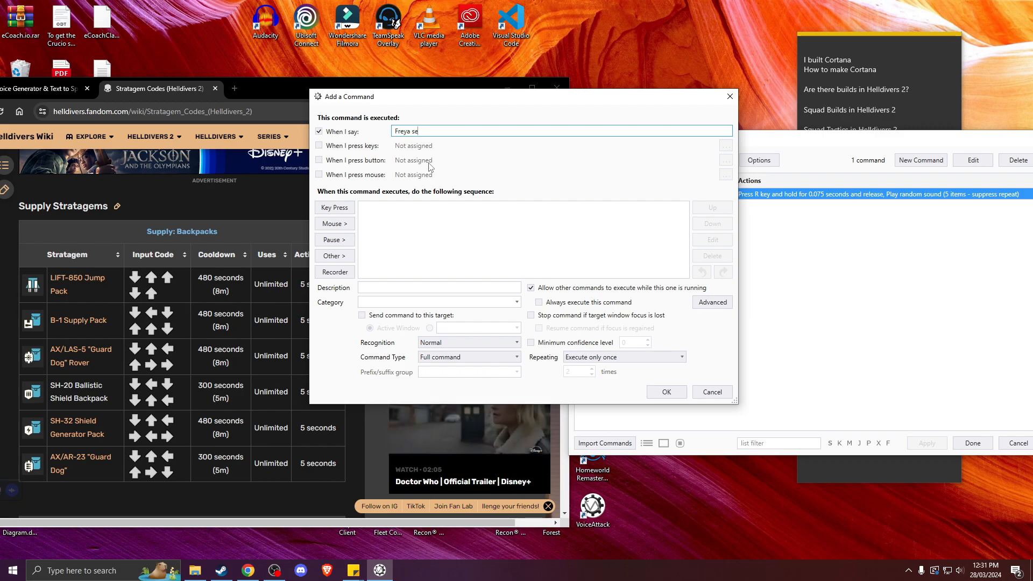
pyautogui.write('nd dog')
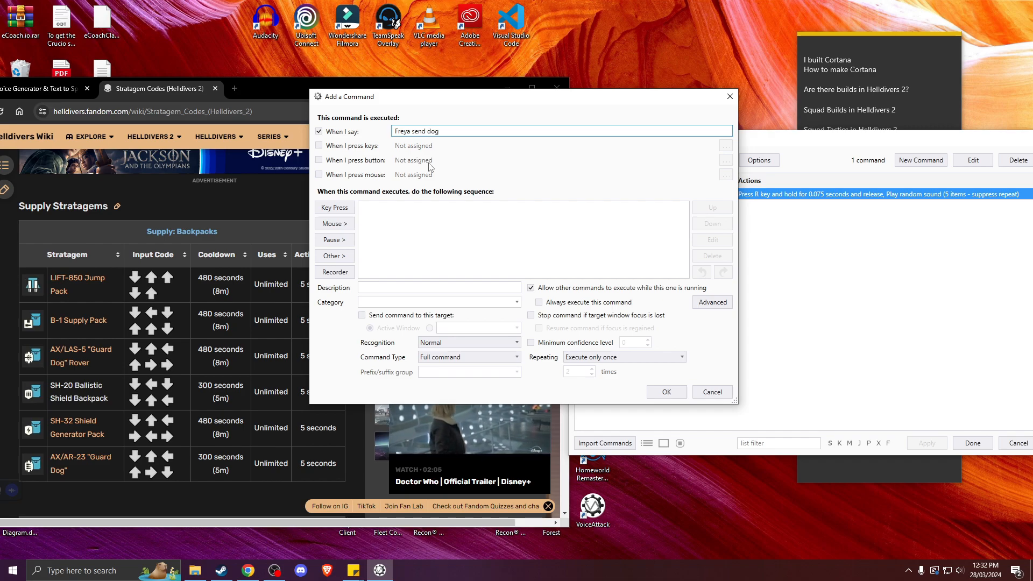
# Add a W key press held for 0.075 seconds and released to the Freya send dog command
pyautogui.click(336, 209)
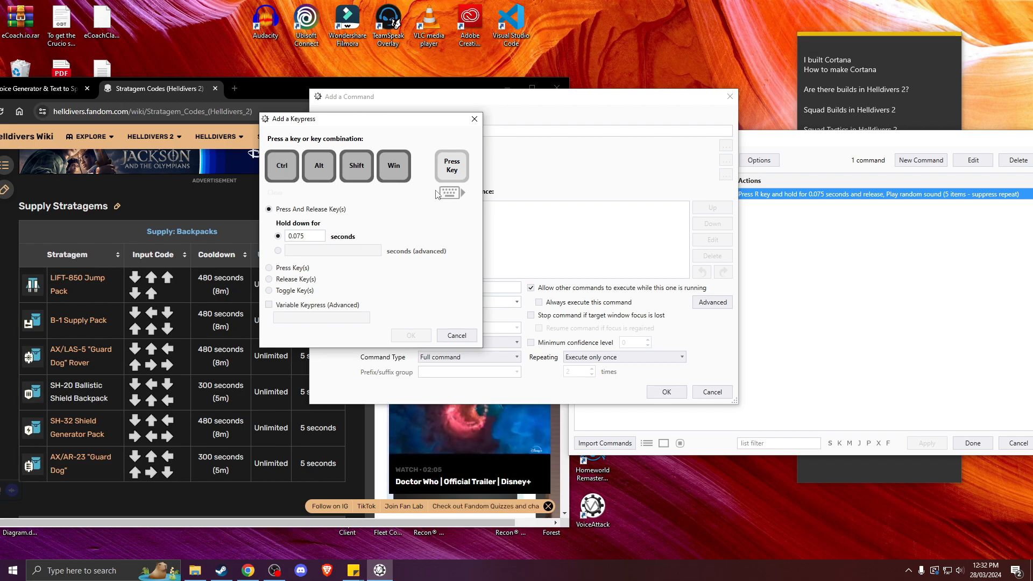
pyautogui.press('w')
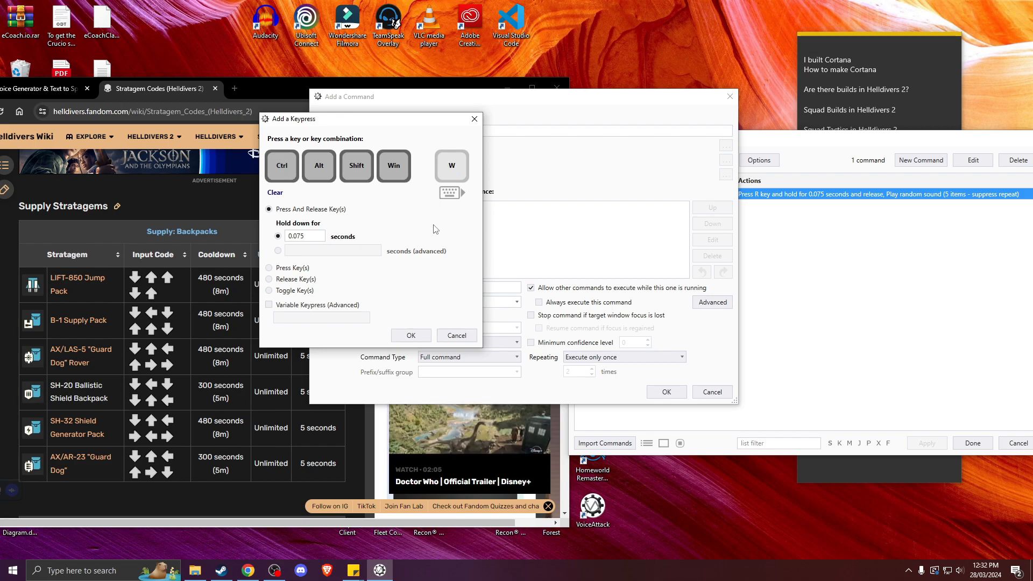
pyautogui.click(411, 335)
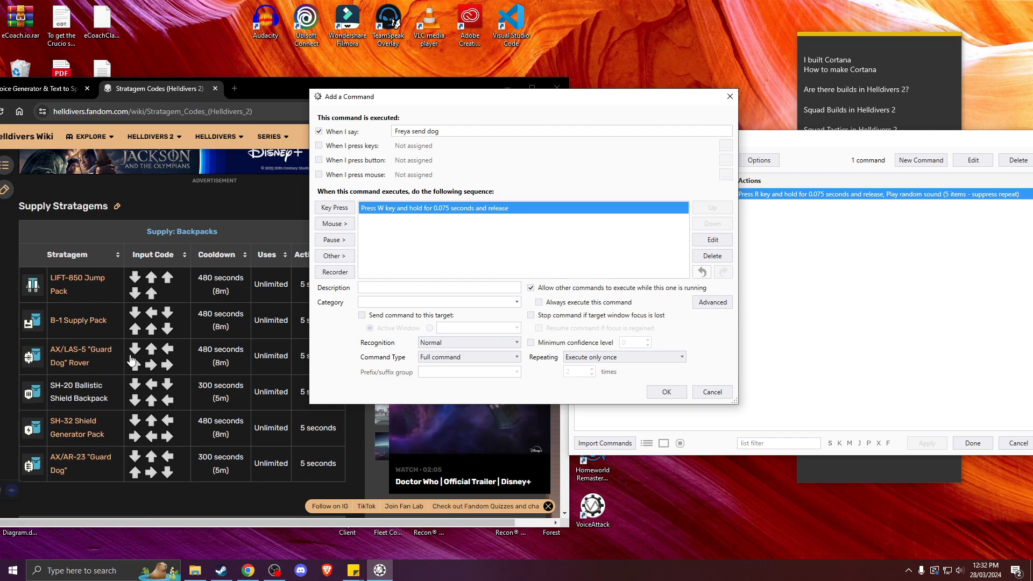
# Replace the W key press in the Freya send dog command with an S key press held for 0.075 seconds
pyautogui.doubleClick(450, 209)
pyautogui.press('s')
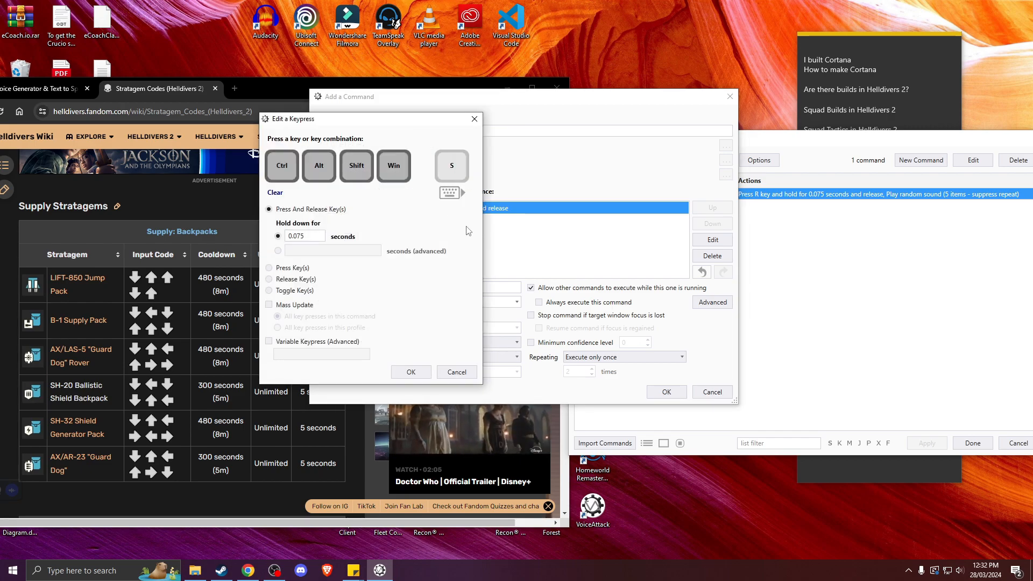
pyautogui.click(411, 371)
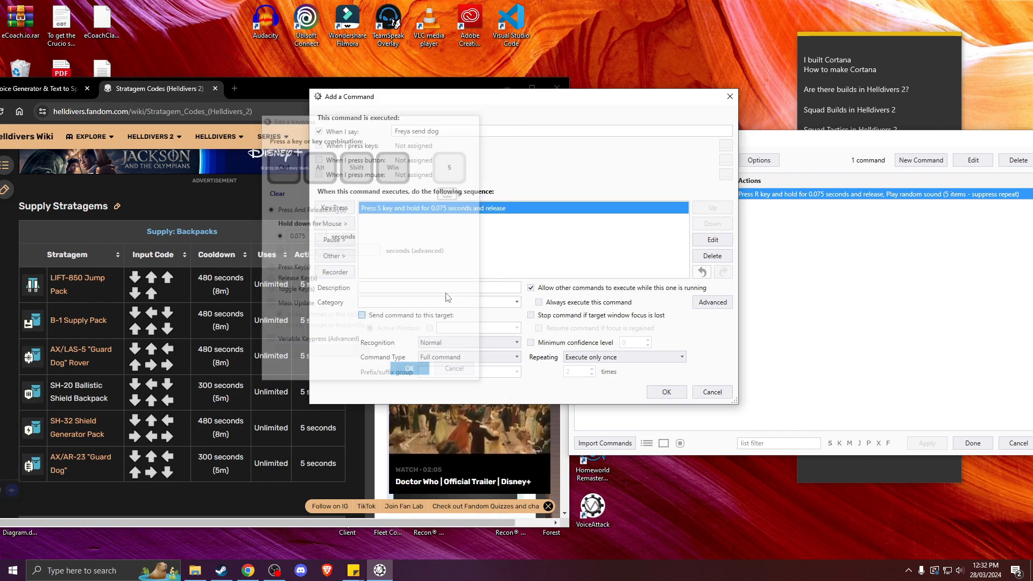
pyautogui.doubleClick(465, 208)
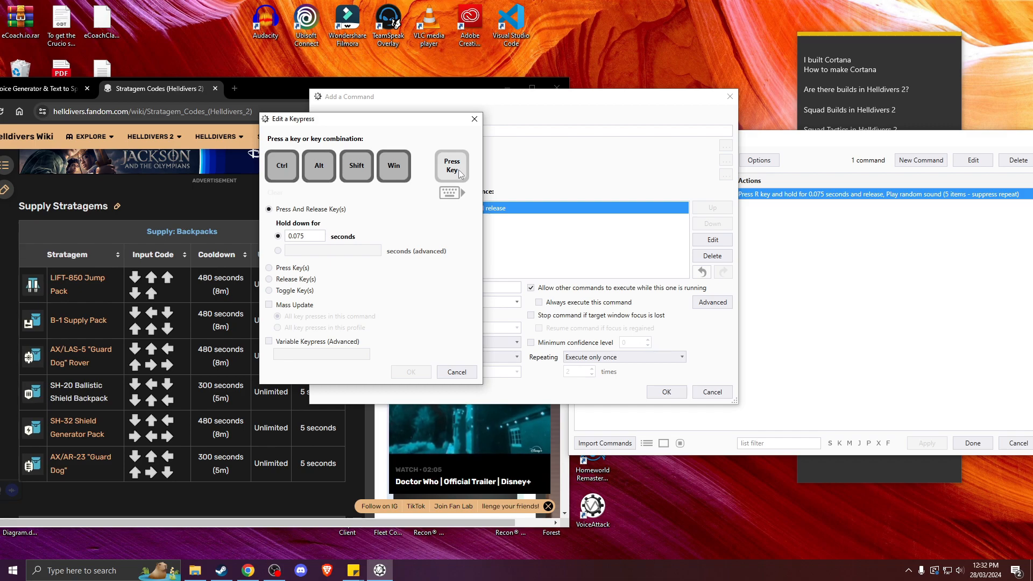
pyautogui.press('s')
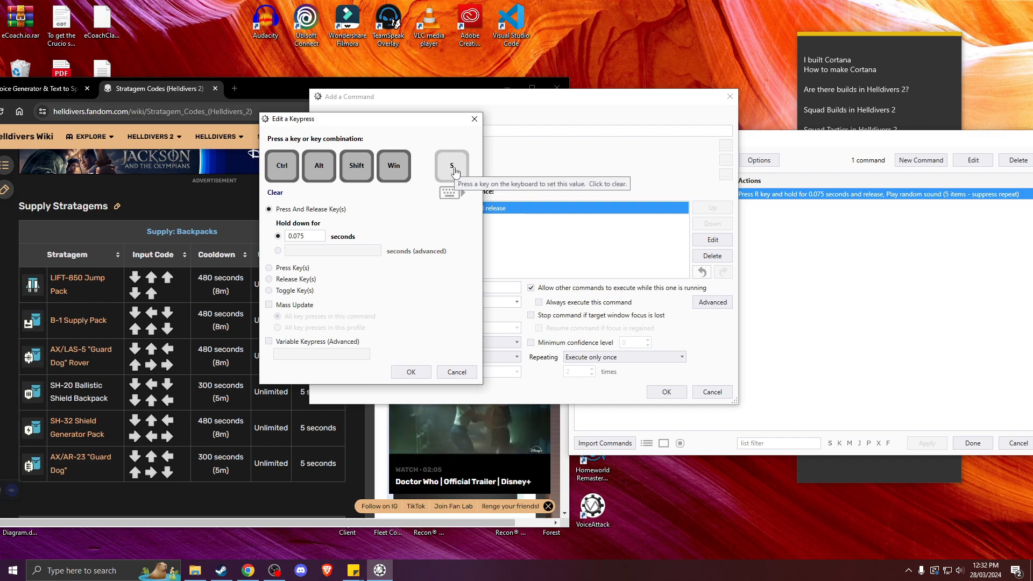
pyautogui.click(307, 238)
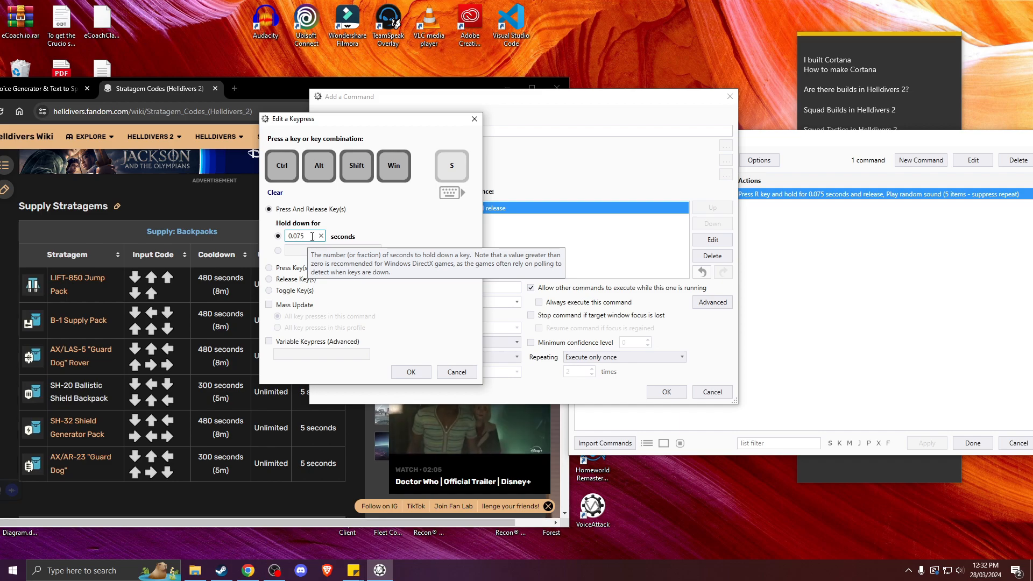
pyautogui.click(407, 372)
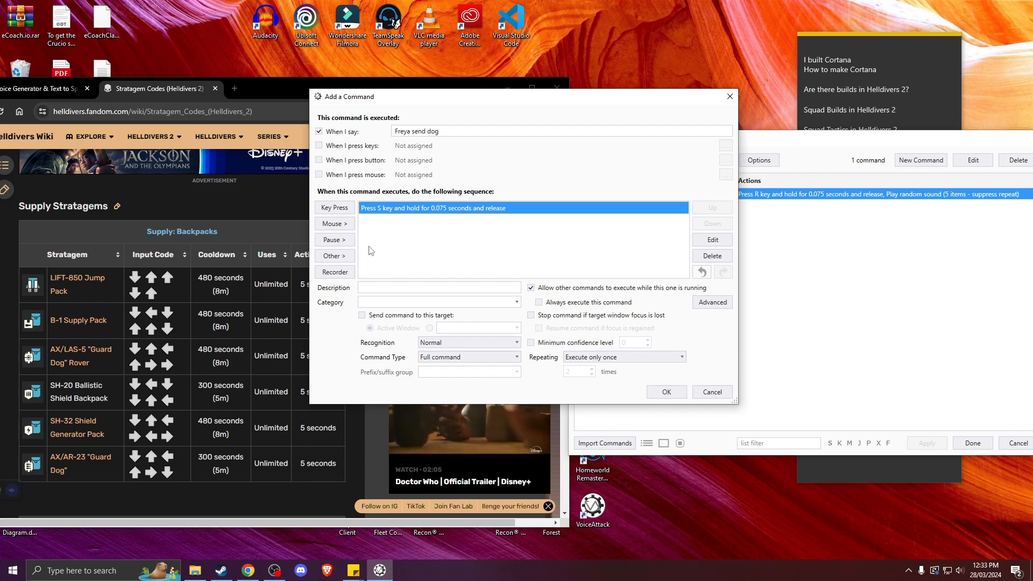
# Add a 0.05-second pause and a W key press held for 0.075 seconds after the S key press
pyautogui.click(338, 241)
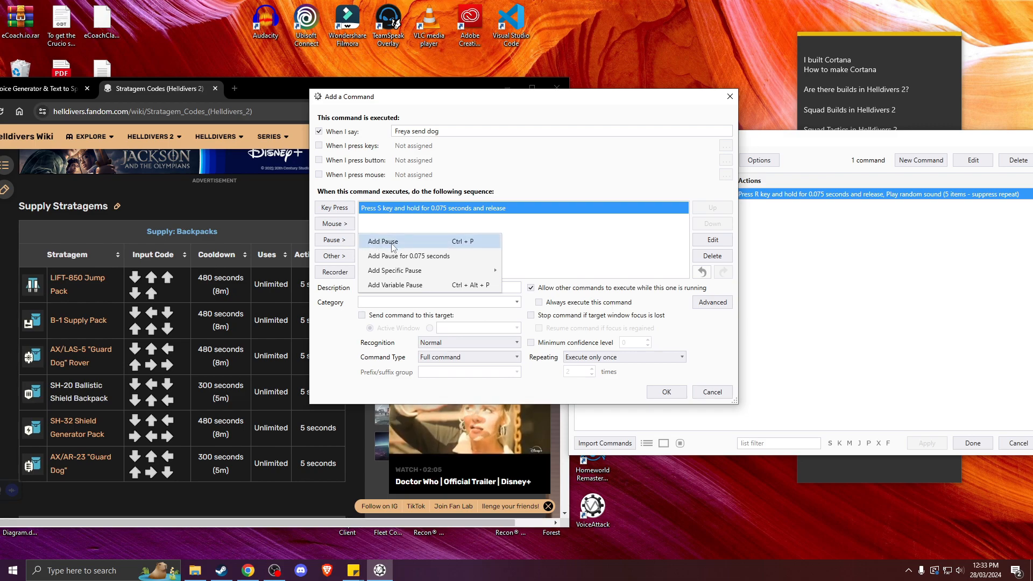
pyautogui.moveTo(398, 270)
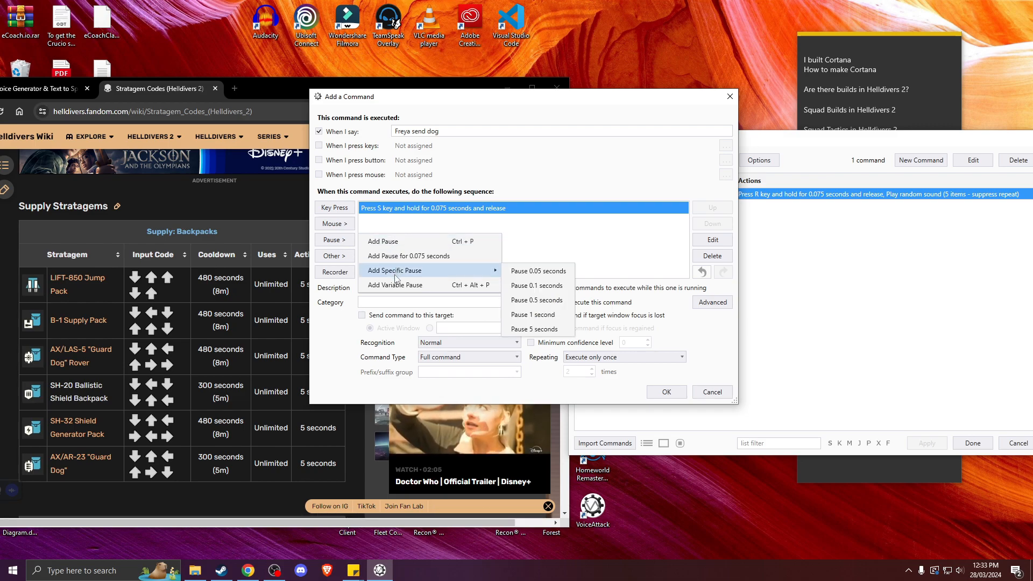
pyautogui.click(547, 276)
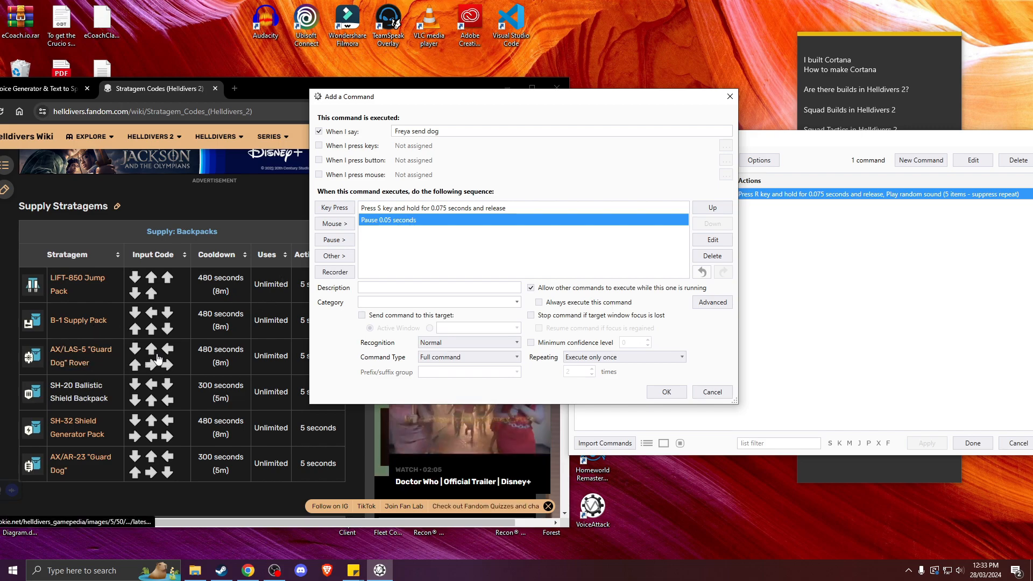
pyautogui.click(334, 208)
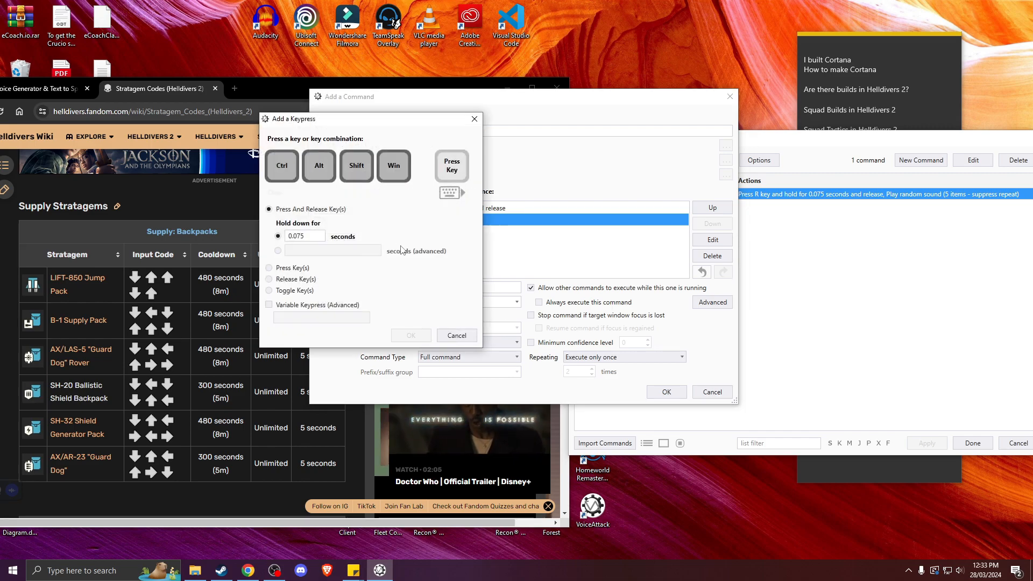
pyautogui.press('w')
pyautogui.click(414, 337)
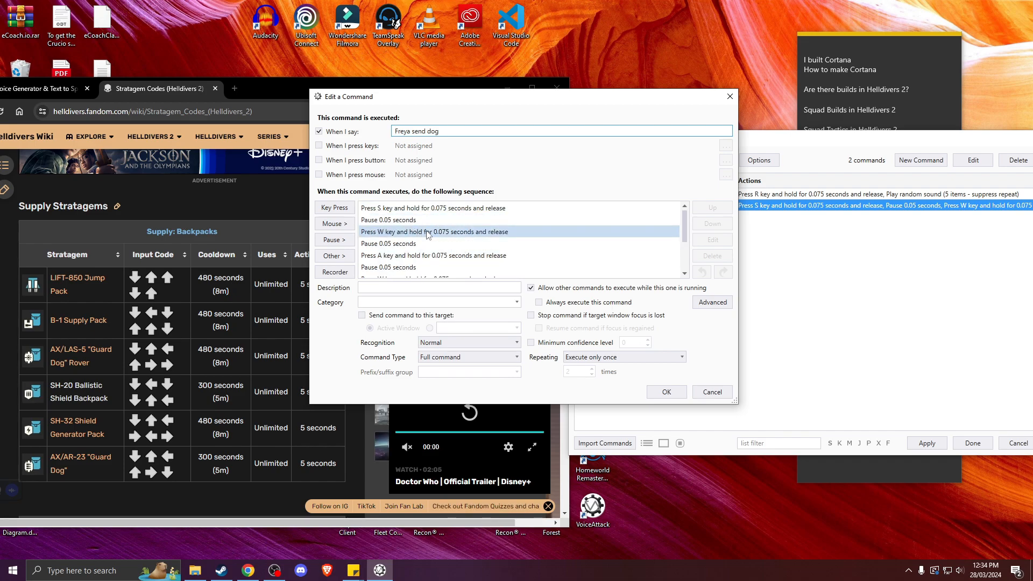
# Review the full key sequence of the Freya send dog command, confirm it and apply the profile changes
pyautogui.scroll(-2, 447, 237)
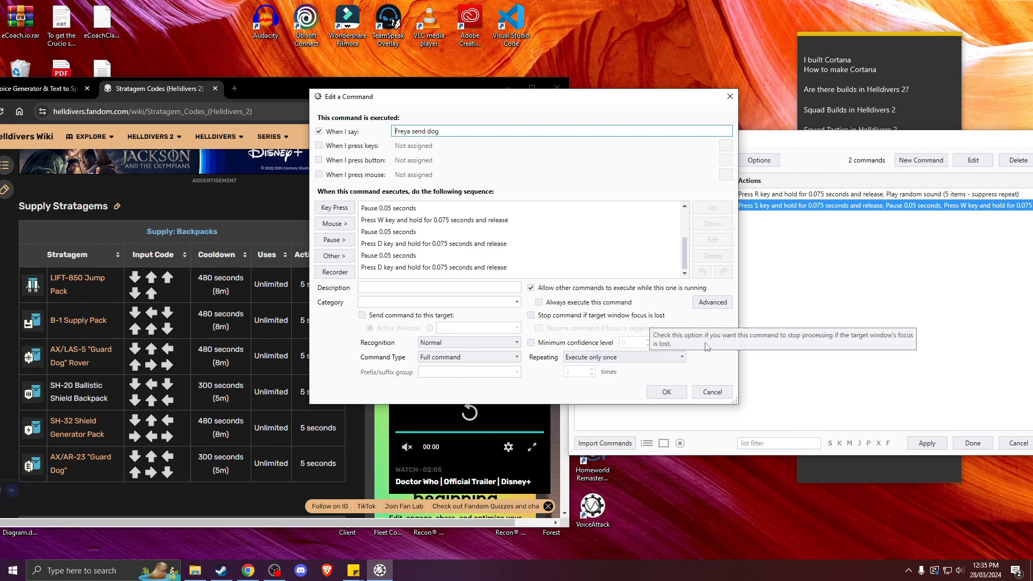
pyautogui.click(670, 394)
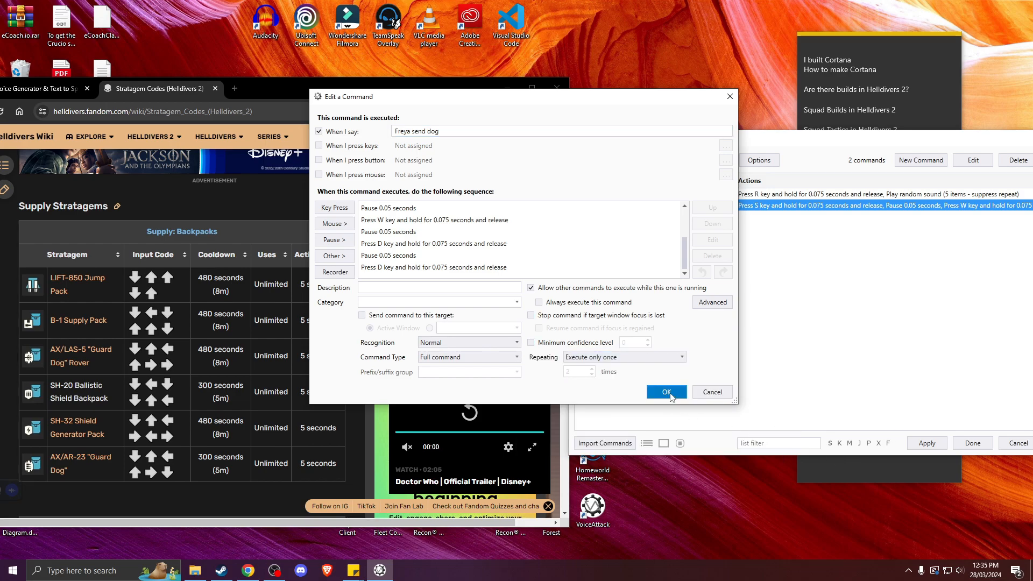
pyautogui.click(931, 451)
# Test the Freya send dog voice command in the sticky note and delete the last swawdd line
pyautogui.click(908, 473)
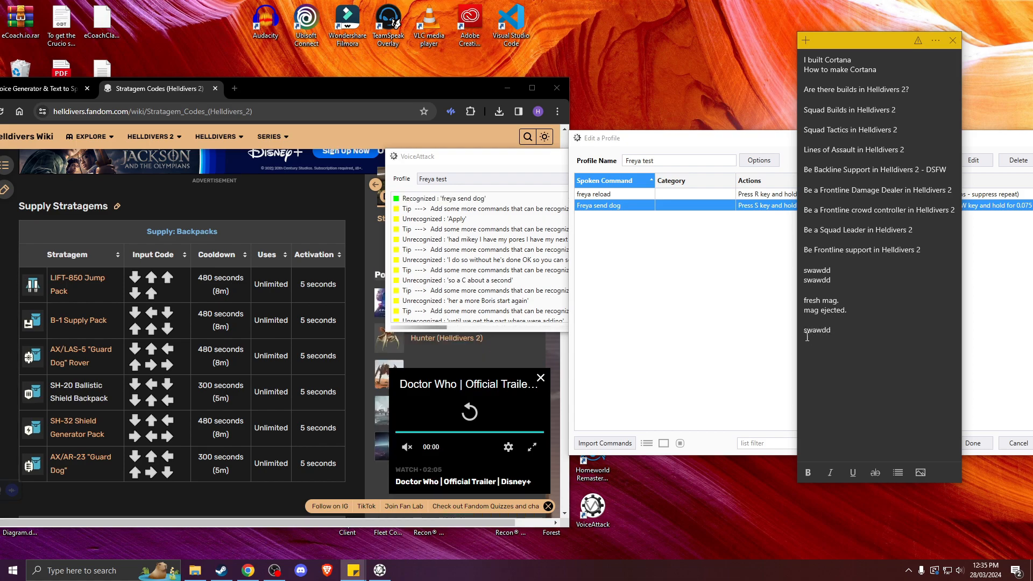
pyautogui.moveTo(832, 330); pyautogui.dragTo(803, 331)
pyautogui.press('BackSpace')
# Reopen the Freya send dog command and start a random sound action after its final D key press with Suppress repeat enabled
pyautogui.doubleClick(750, 285)
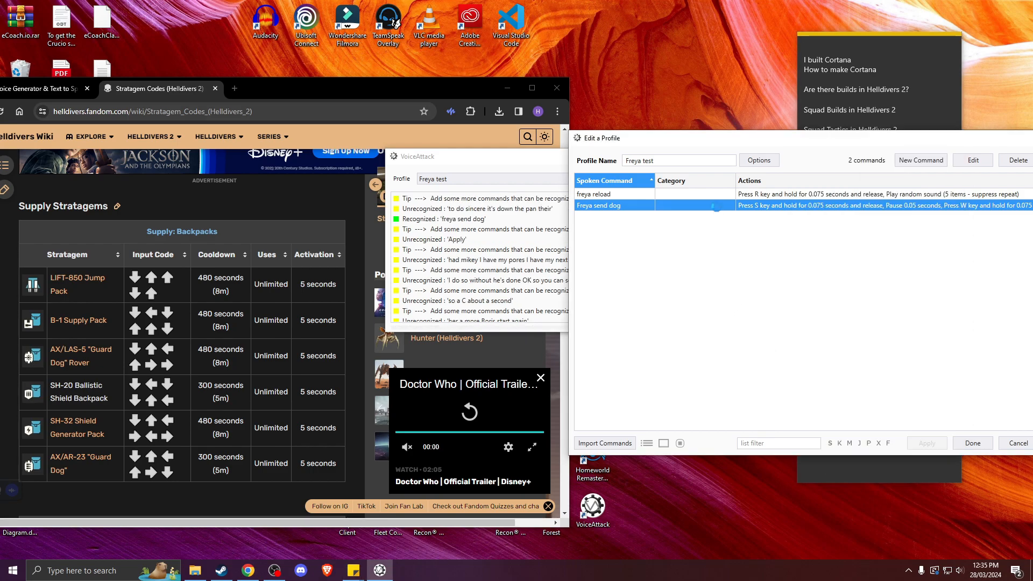
pyautogui.scroll(-2, 606, 269)
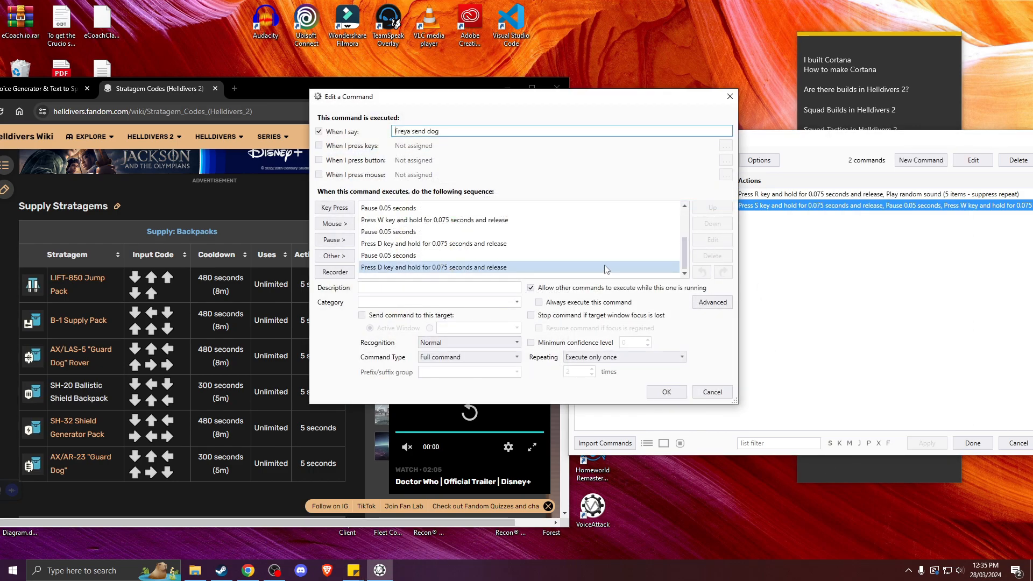
pyautogui.click(535, 269)
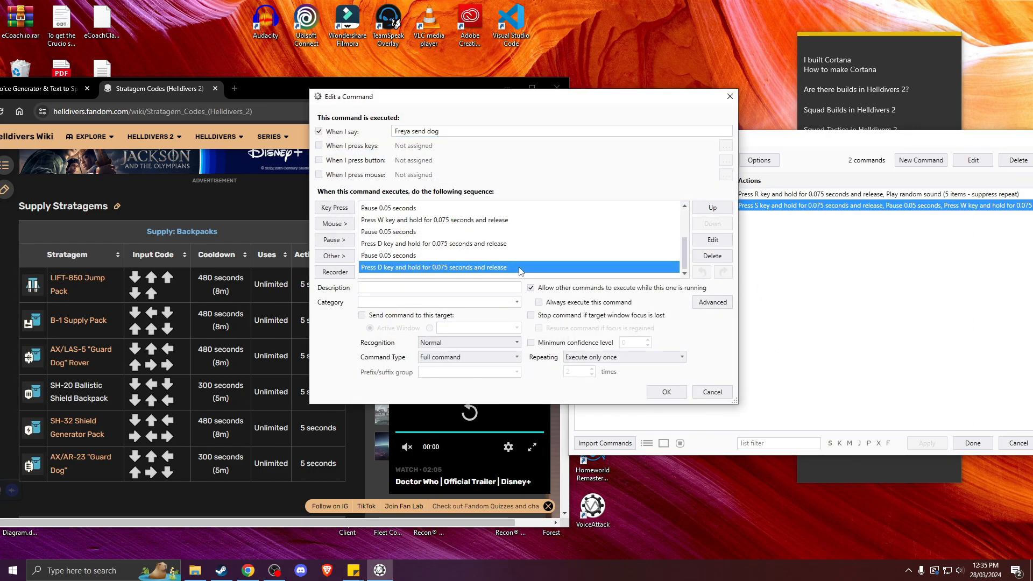
pyautogui.click(336, 257)
pyautogui.moveTo(382, 274)
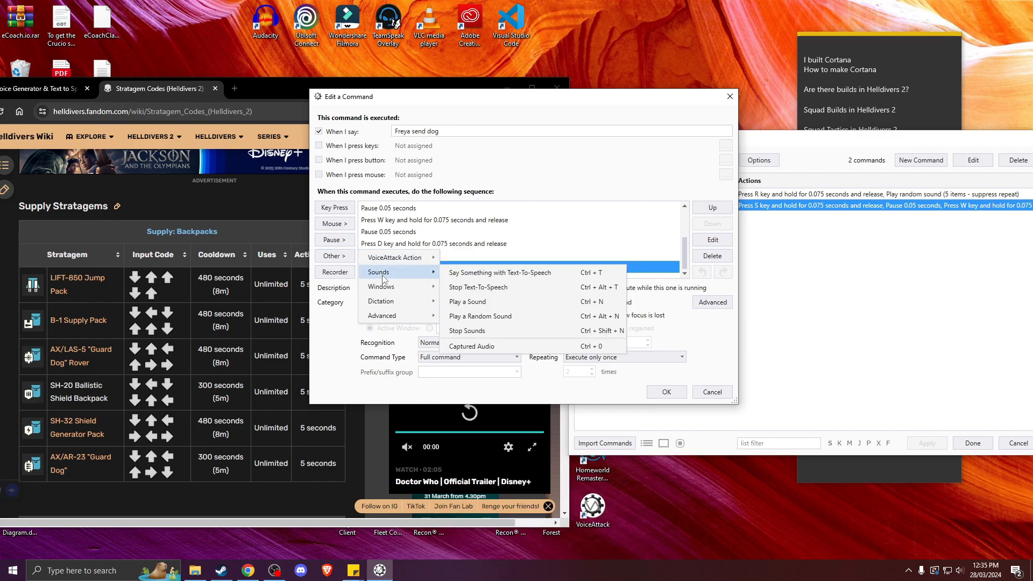
pyautogui.click(501, 318)
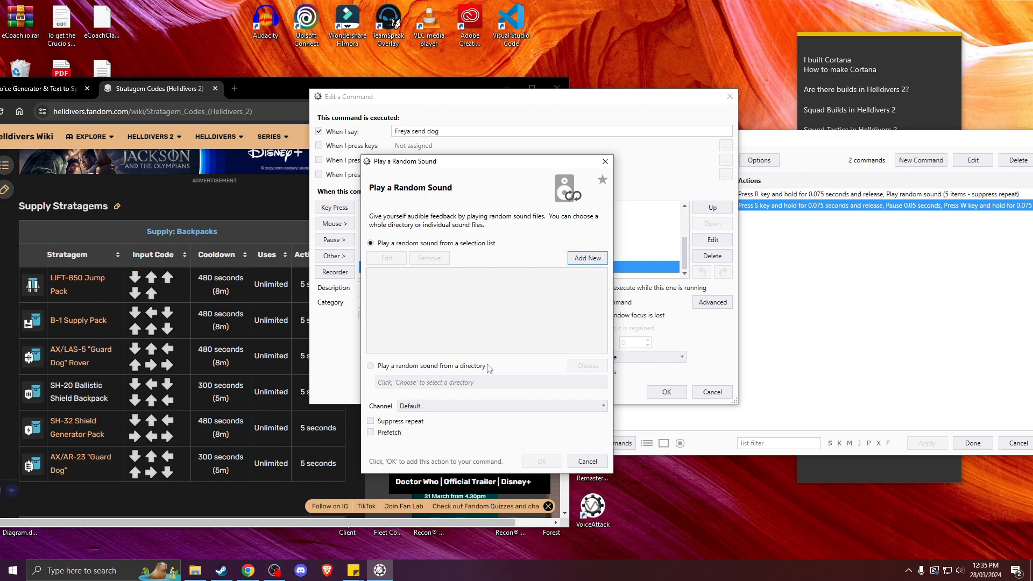
pyautogui.click(371, 421)
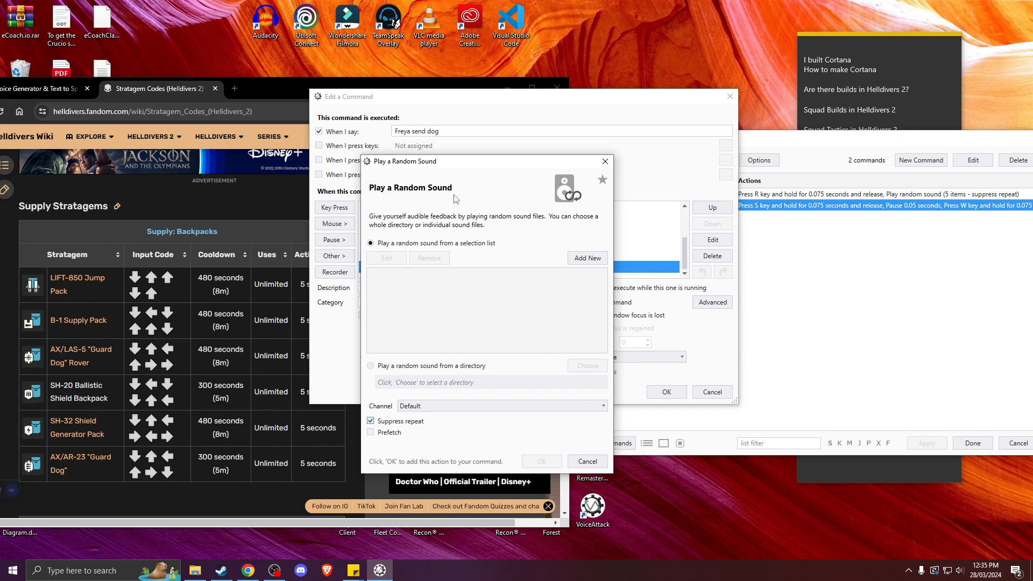
# Add dog drop dont kill your friends.mp3 from Sounds\strategems\backpacks\Dogs to the random sound list after previewing it
pyautogui.click(592, 260)
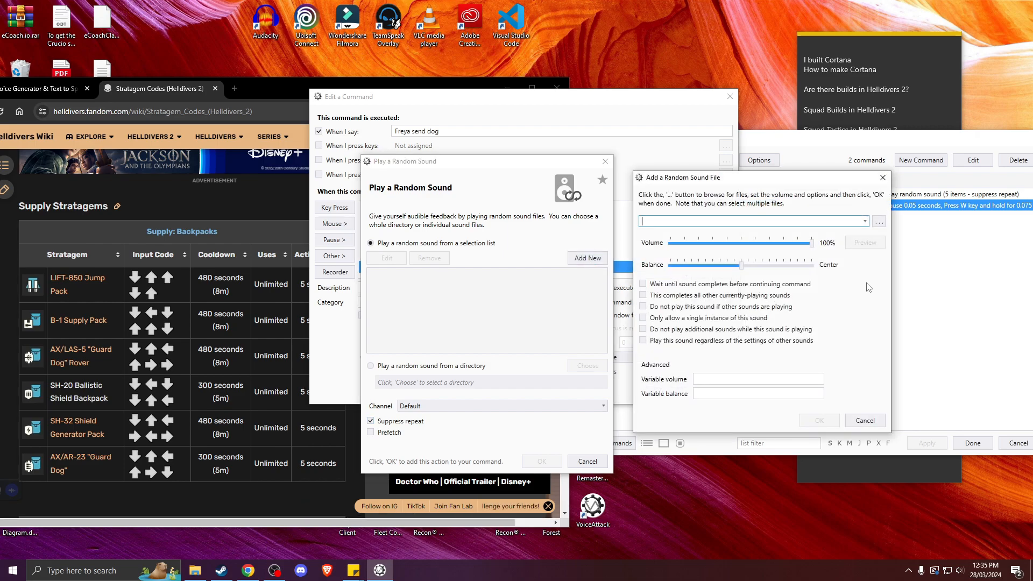
pyautogui.click(879, 221)
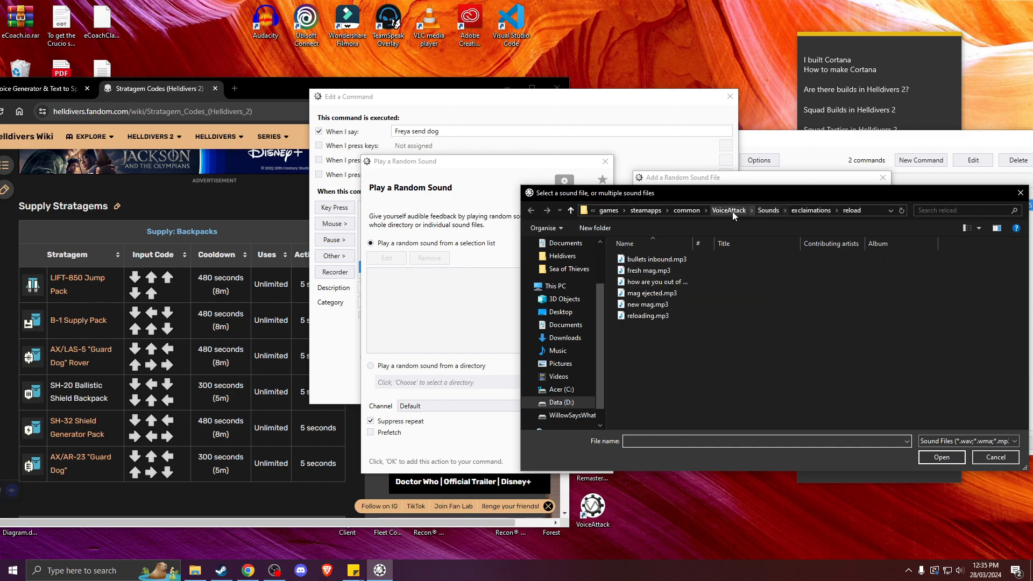
pyautogui.click(764, 211)
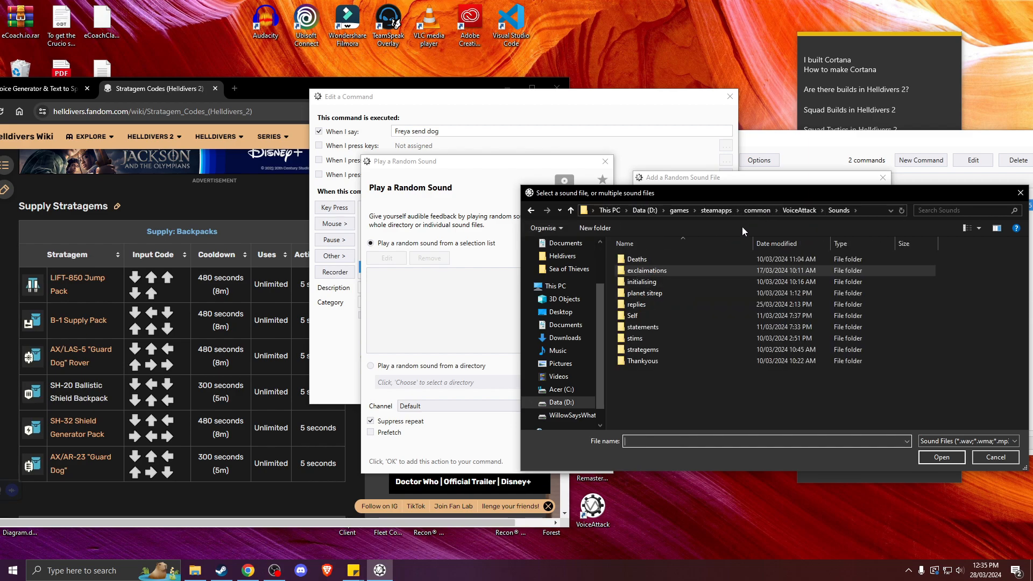
pyautogui.doubleClick(657, 350)
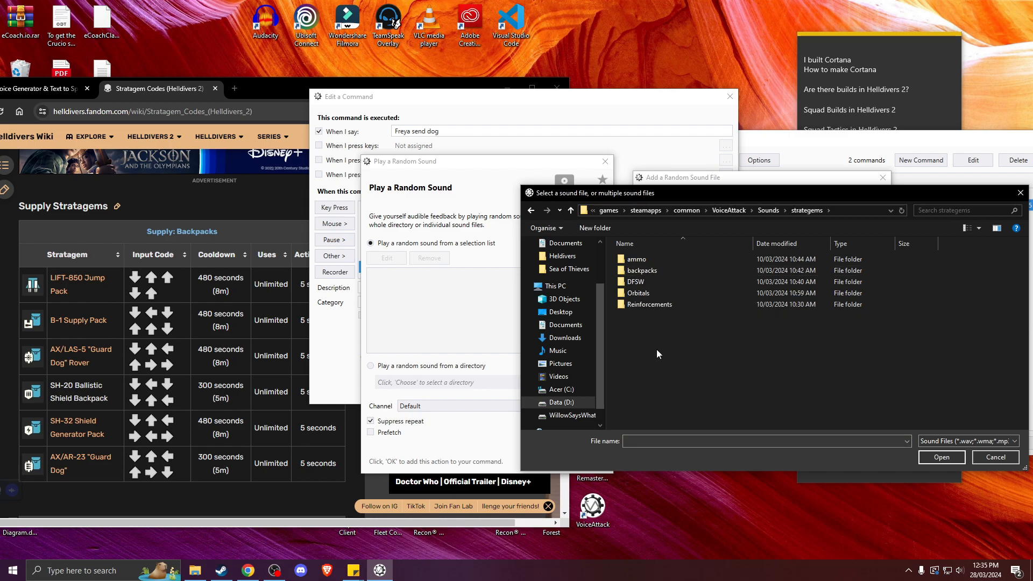
pyautogui.doubleClick(642, 270)
pyautogui.doubleClick(636, 262)
pyautogui.click(635, 261)
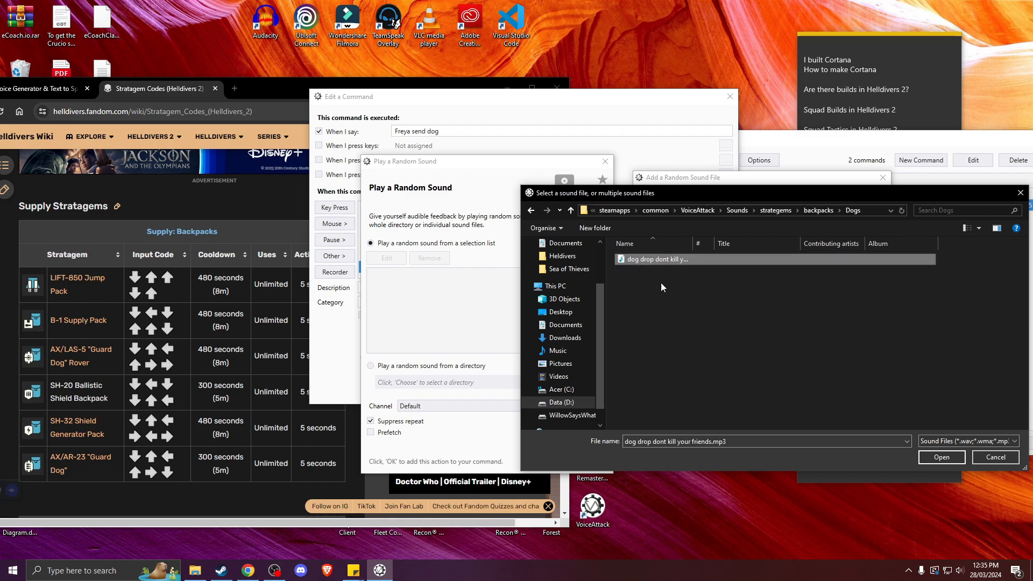
pyautogui.click(942, 457)
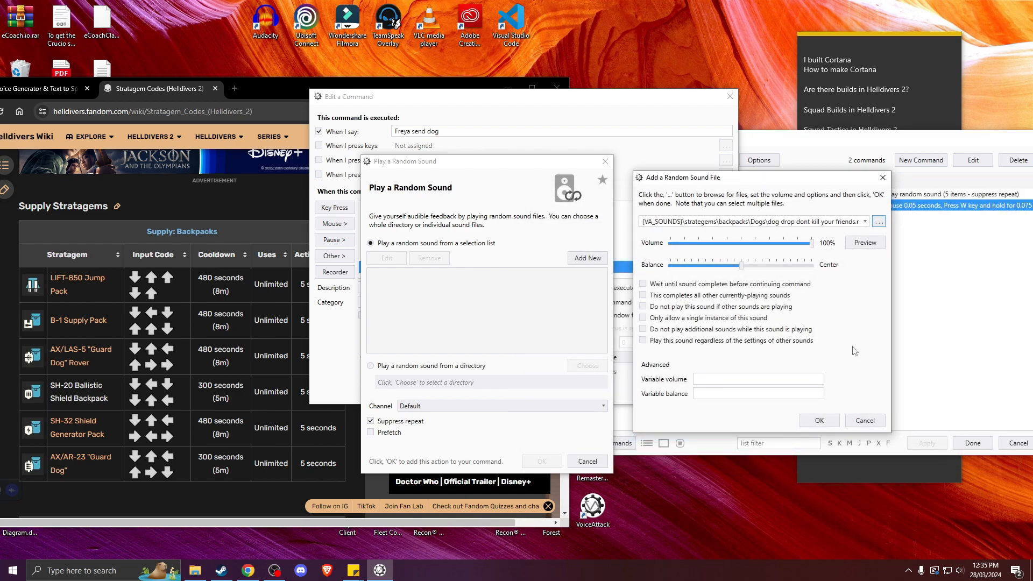
pyautogui.click(865, 243)
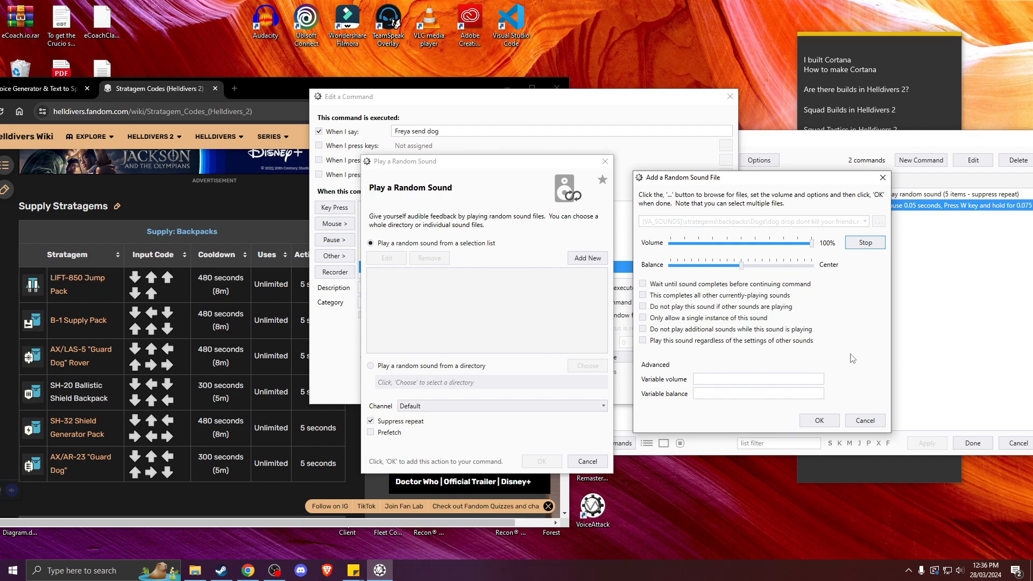
pyautogui.click(819, 420)
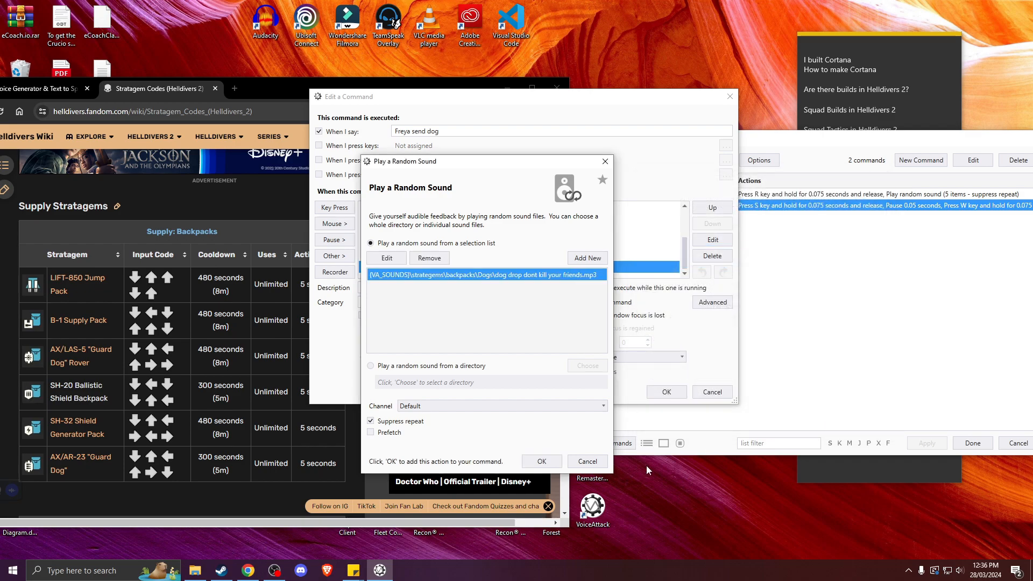
# Confirm the random sound action, save the Freya send dog command and apply the profile changes
pyautogui.click(534, 463)
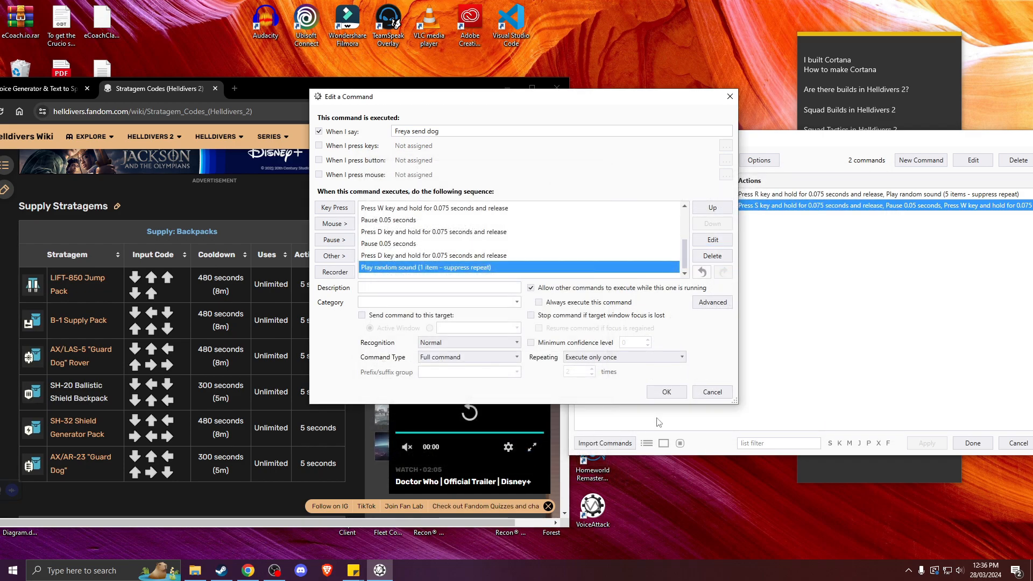
pyautogui.click(667, 392)
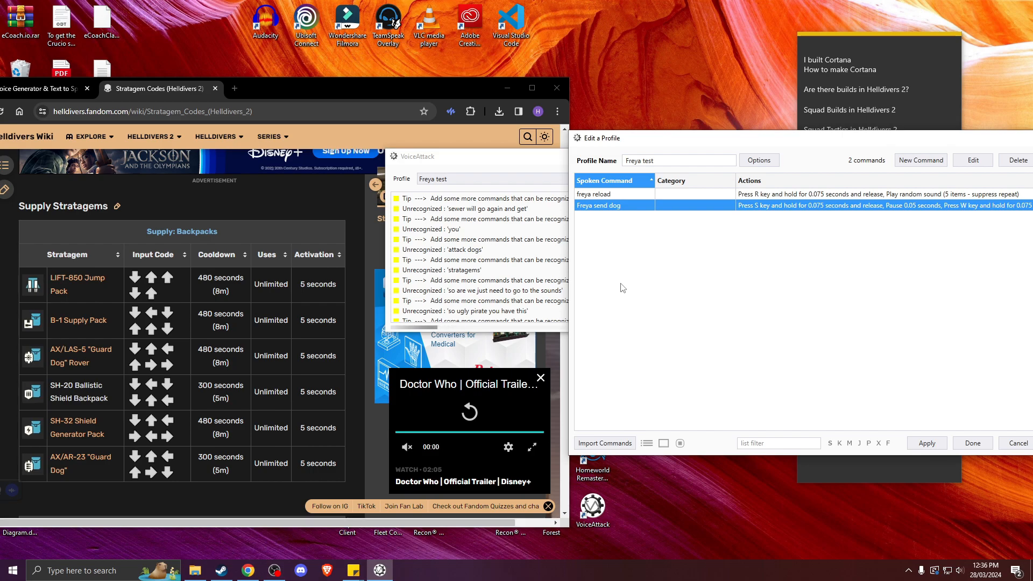
pyautogui.click(926, 443)
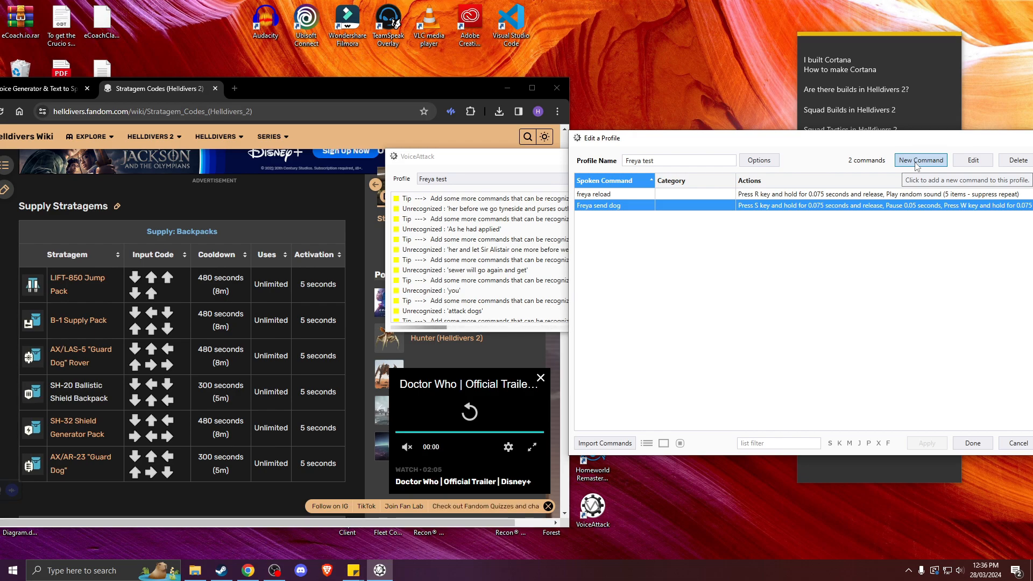
# Create a new command spoken as Freya hit me with a V key press held for 0.075 seconds and released
pyautogui.click(915, 161)
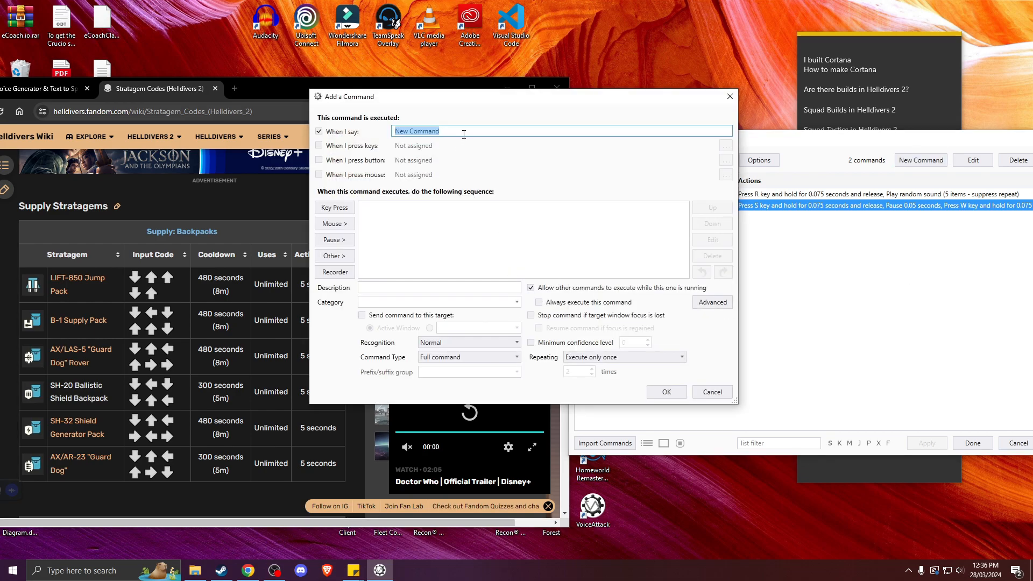
pyautogui.write('Freya')
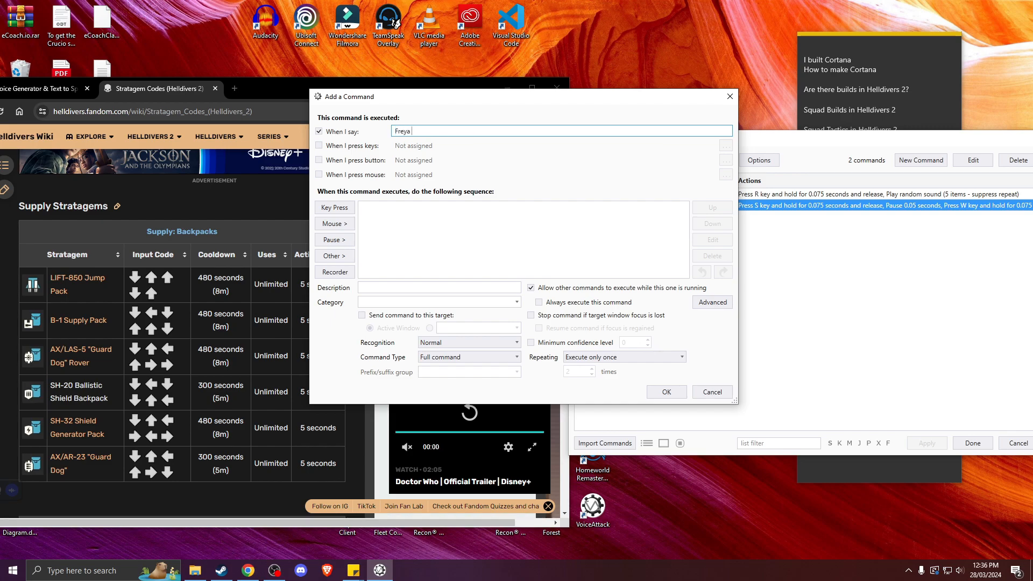
pyautogui.write(' hit me')
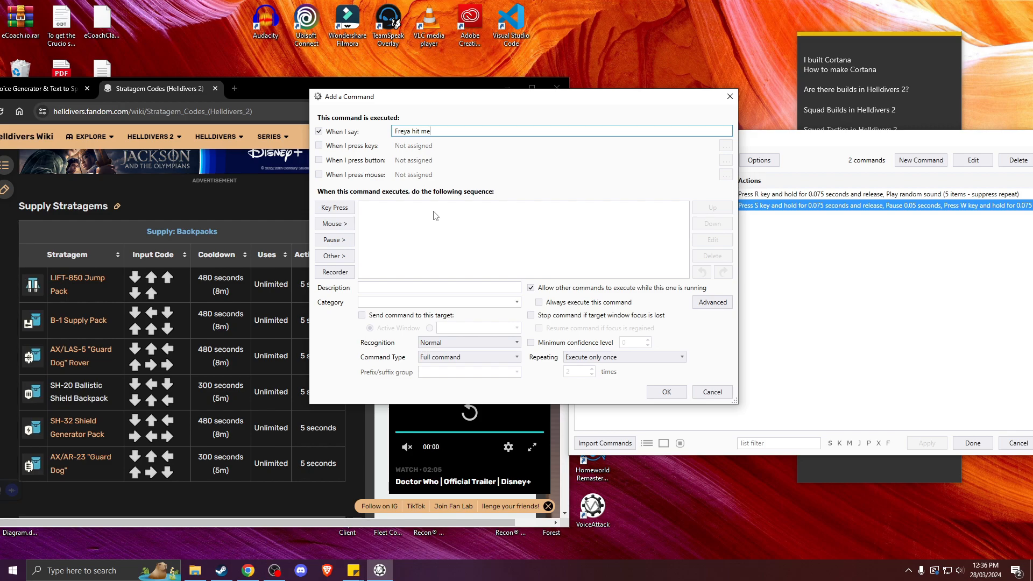
pyautogui.click(339, 210)
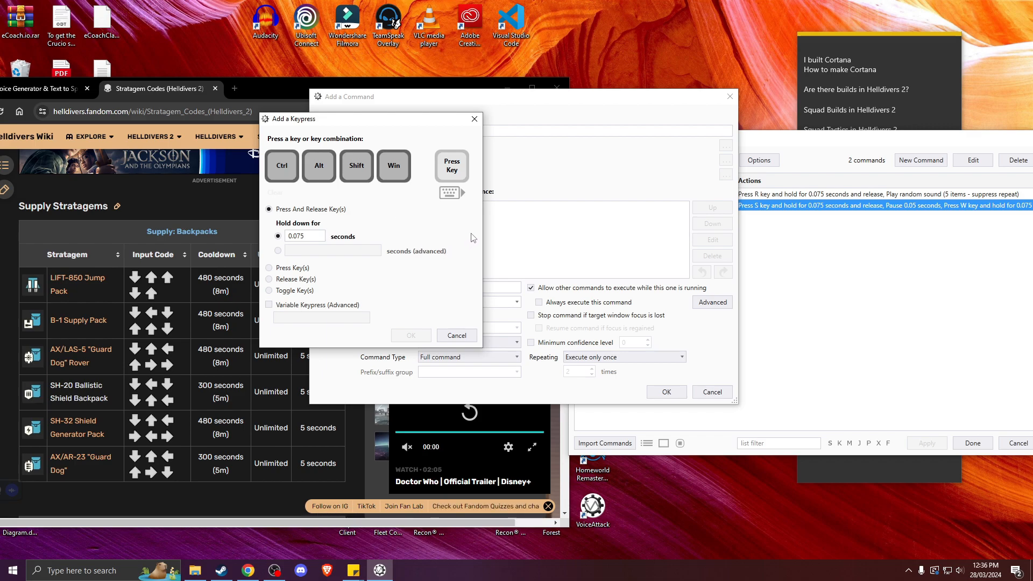
pyautogui.press('v')
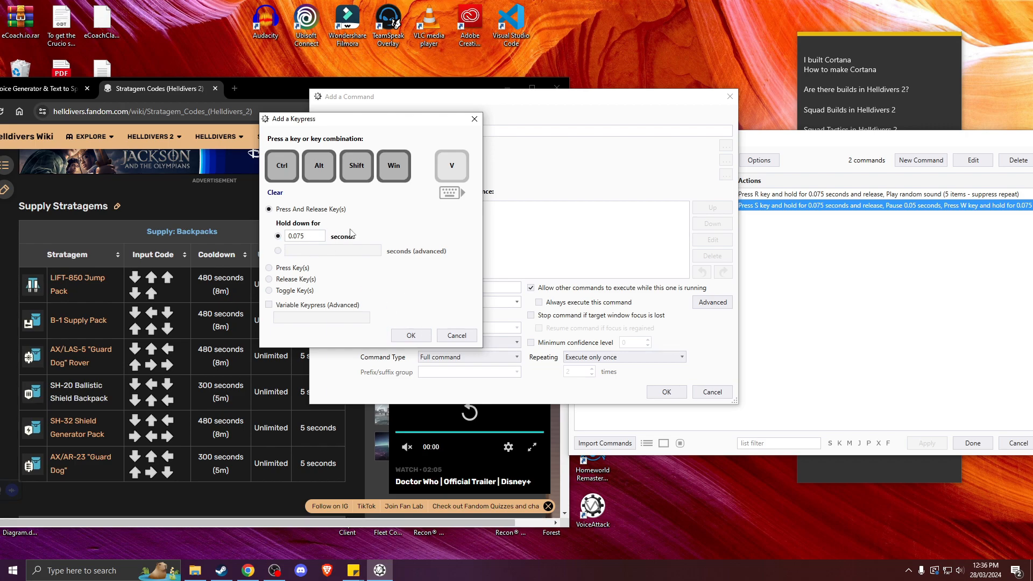
pyautogui.click(409, 334)
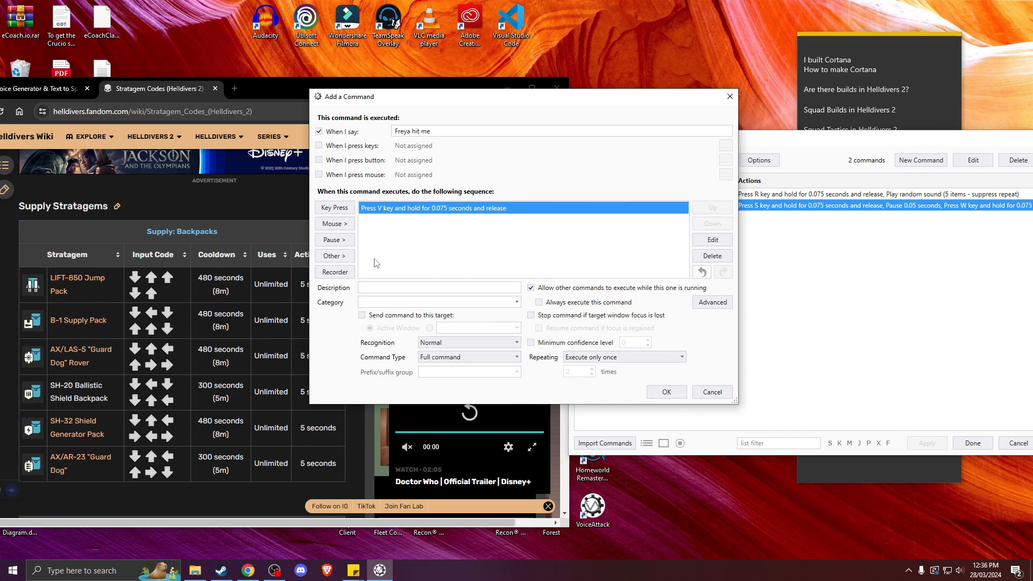
# Start a random sound action after the V key press and browse for sound files for its selection list
pyautogui.click(334, 256)
pyautogui.moveTo(392, 281)
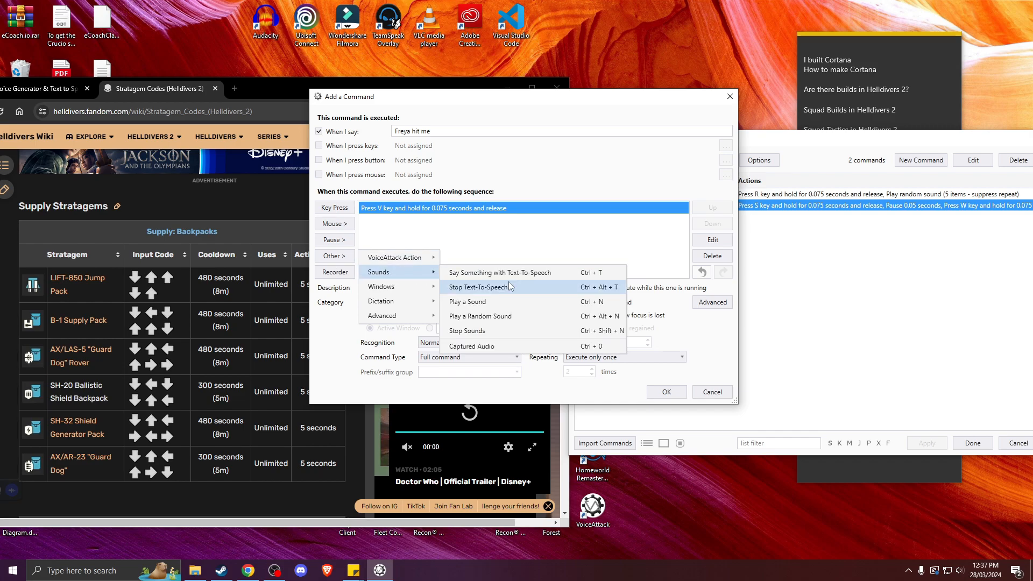
pyautogui.click(497, 317)
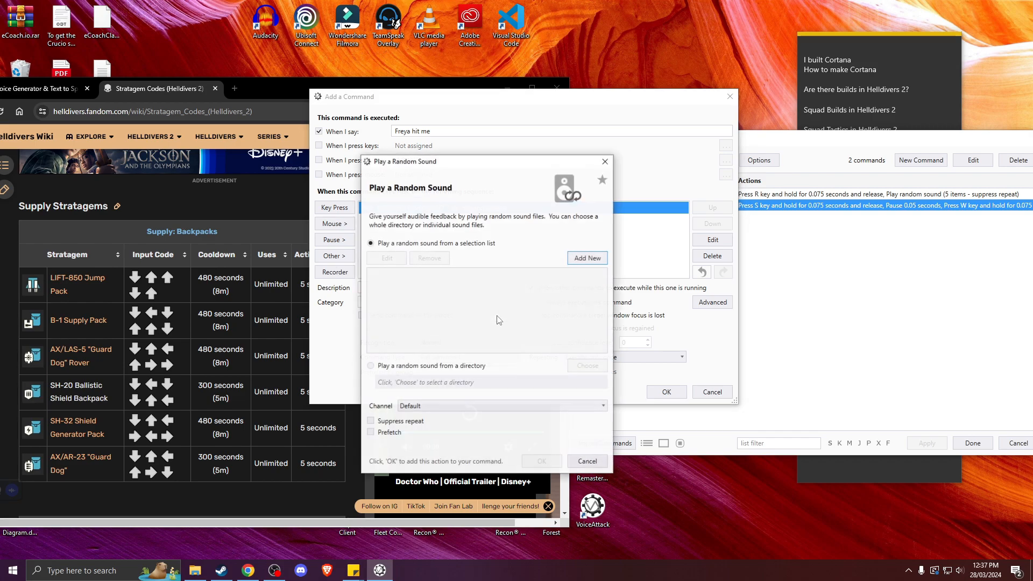
pyautogui.click(582, 260)
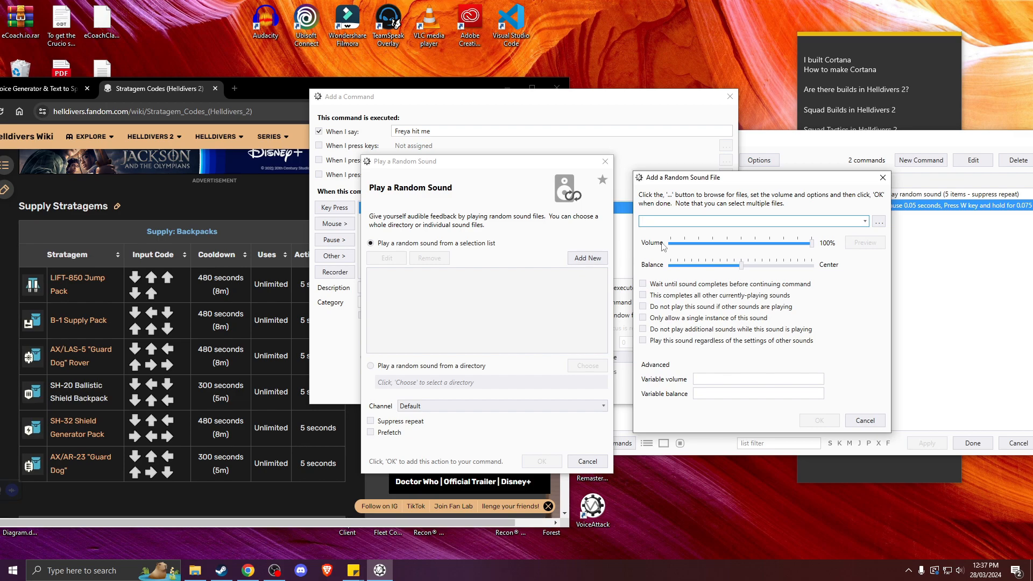
pyautogui.click(876, 223)
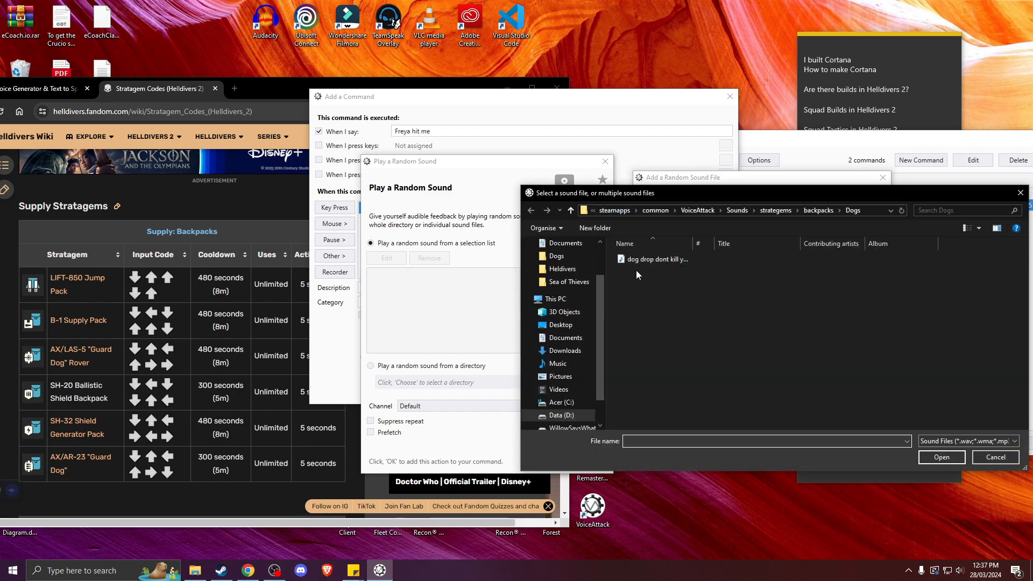
# Add all four MP3 files, from it is addicitive.mp3 to stim administered.mp3, in Sounds\stims to the random sound list
pyautogui.click(778, 212)
pyautogui.click(769, 210)
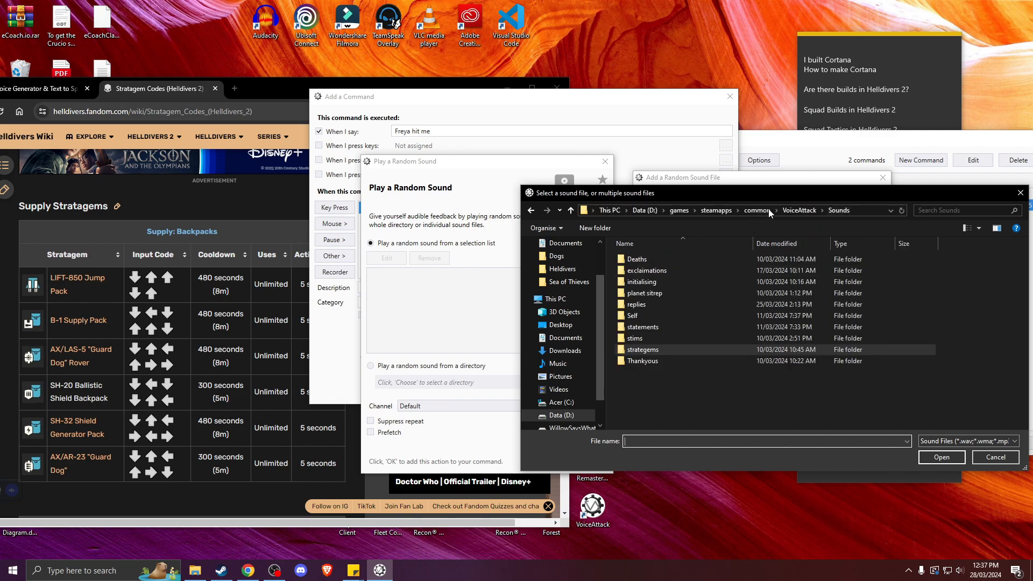
pyautogui.doubleClick(638, 339)
pyautogui.click(650, 261)
pyautogui.click(651, 271)
pyautogui.click(656, 282)
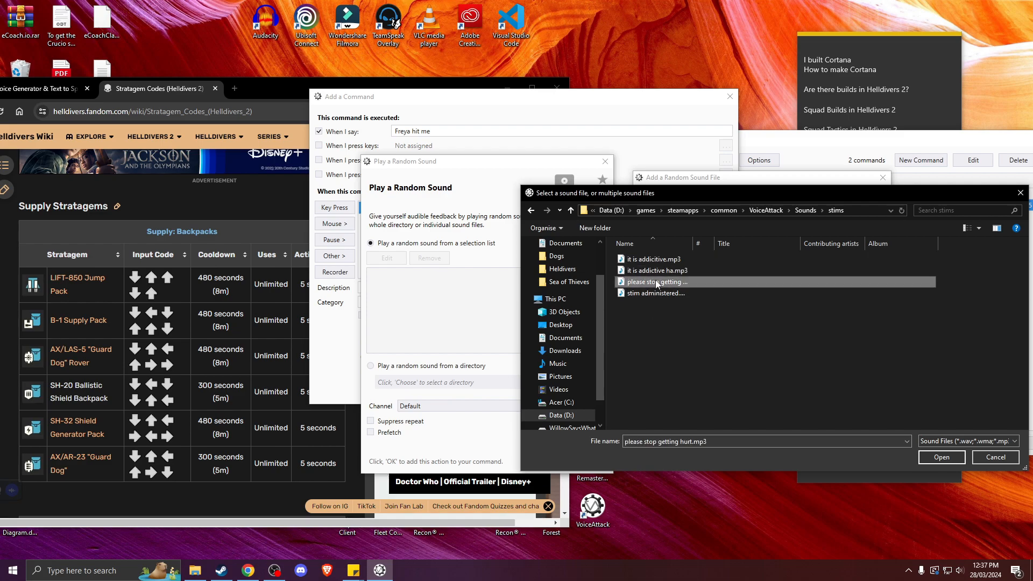
pyautogui.click(655, 294)
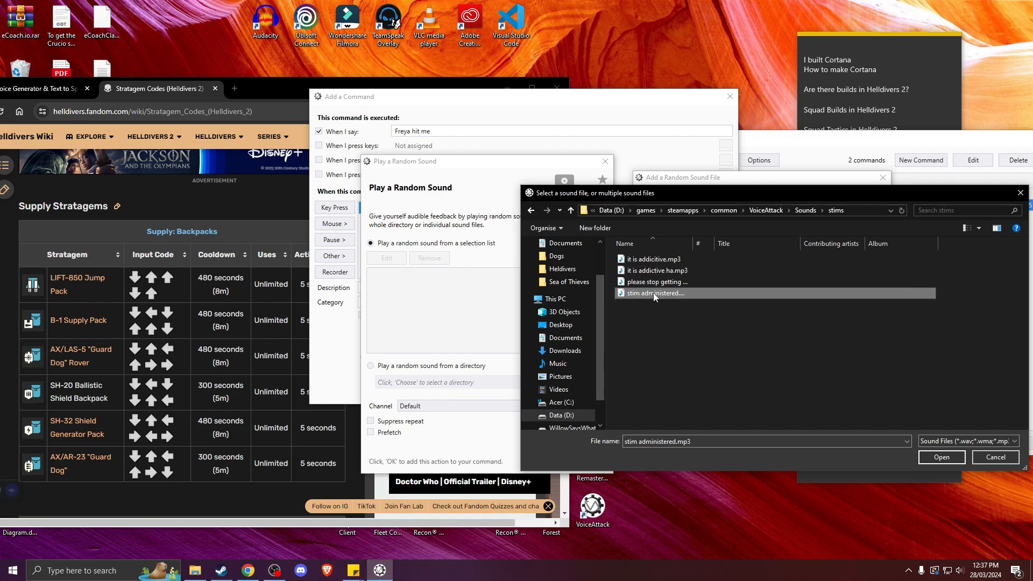
pyautogui.keyDown('shift'); pyautogui.click(649, 260); pyautogui.keyUp('shift')
pyautogui.click(941, 458)
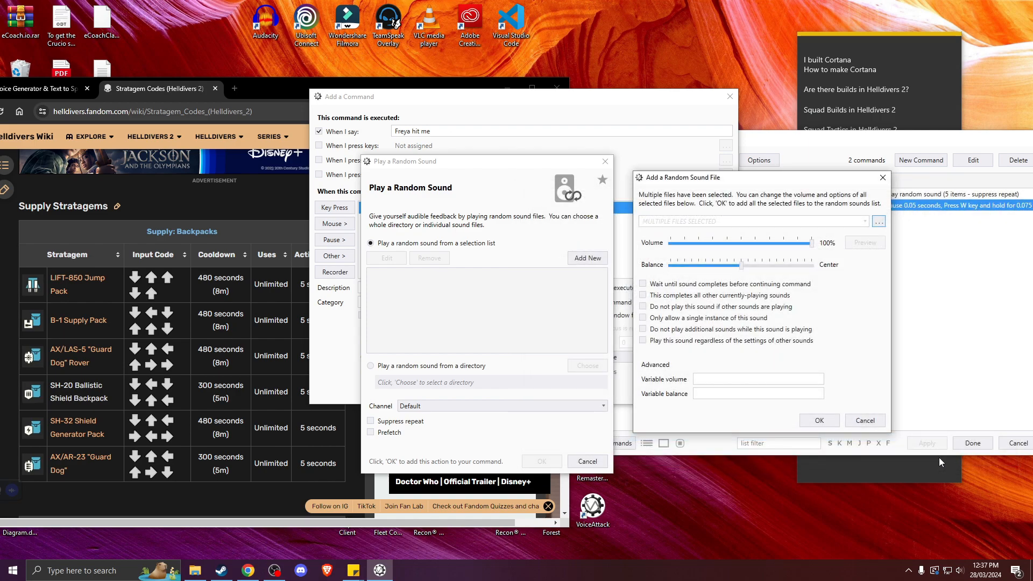
pyautogui.click(819, 420)
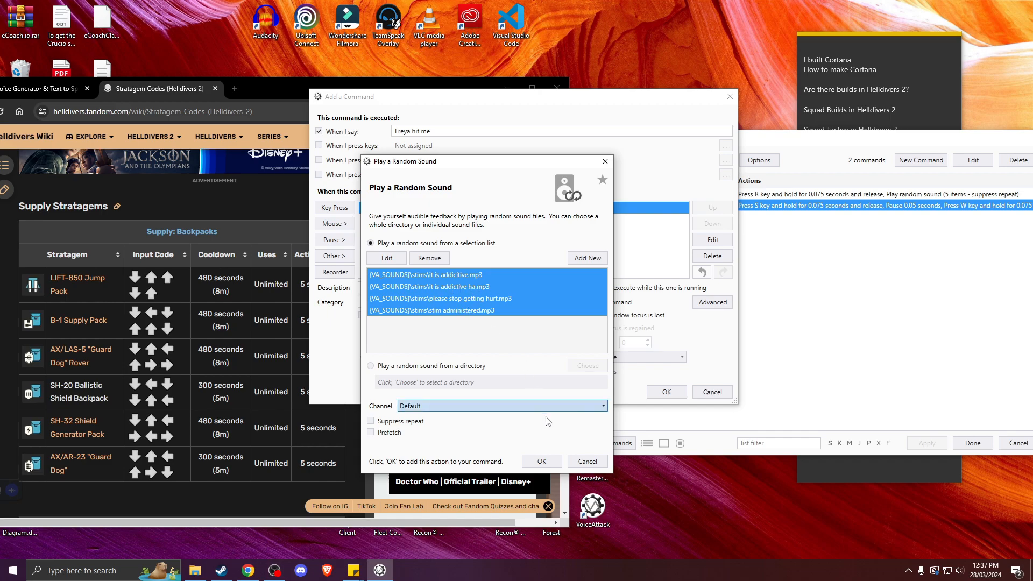
# Enable Suppress repeat for the random sound action, confirm it and save the Freya hit me command
pyautogui.click(371, 421)
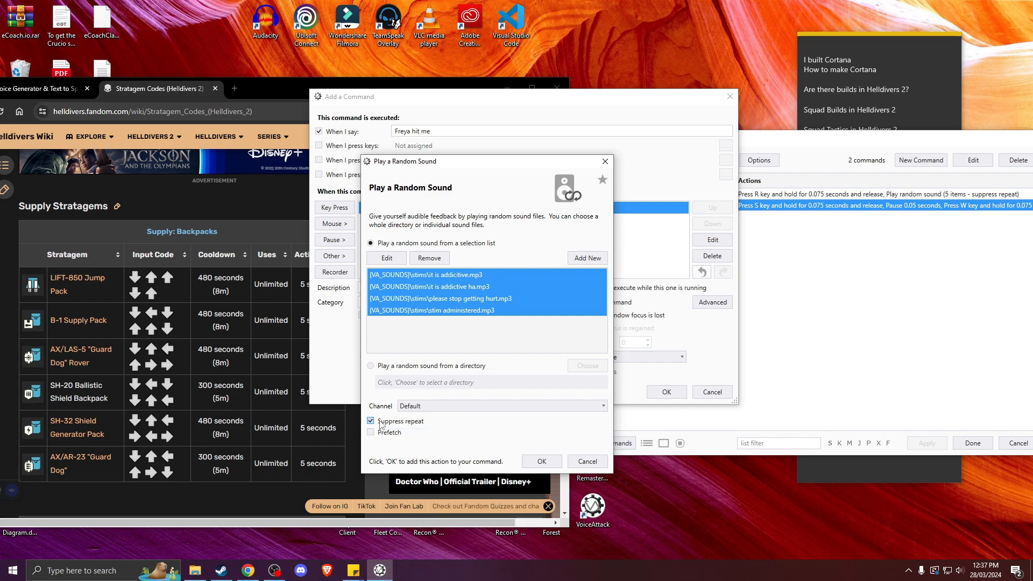
pyautogui.click(541, 462)
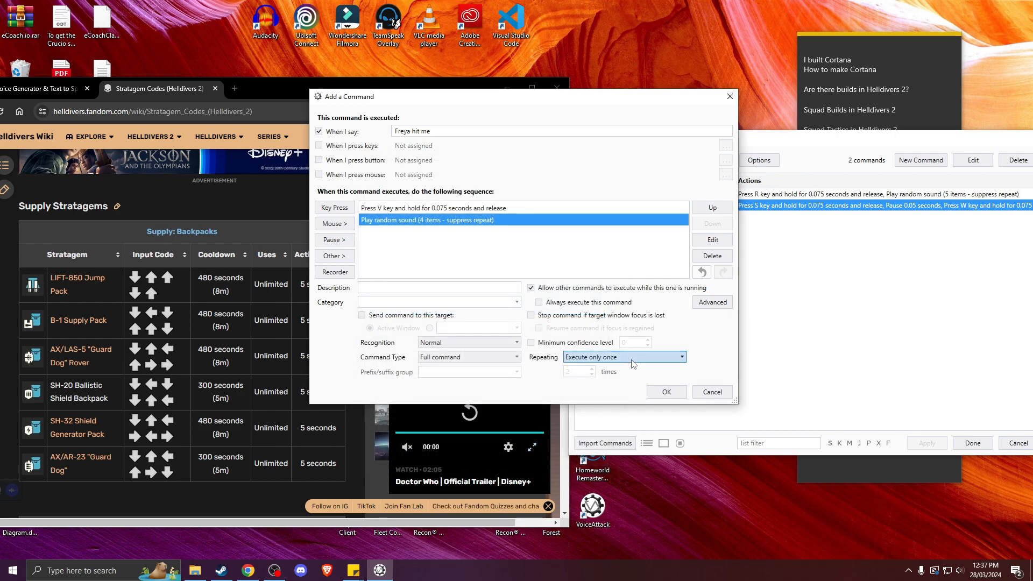
pyautogui.click(666, 392)
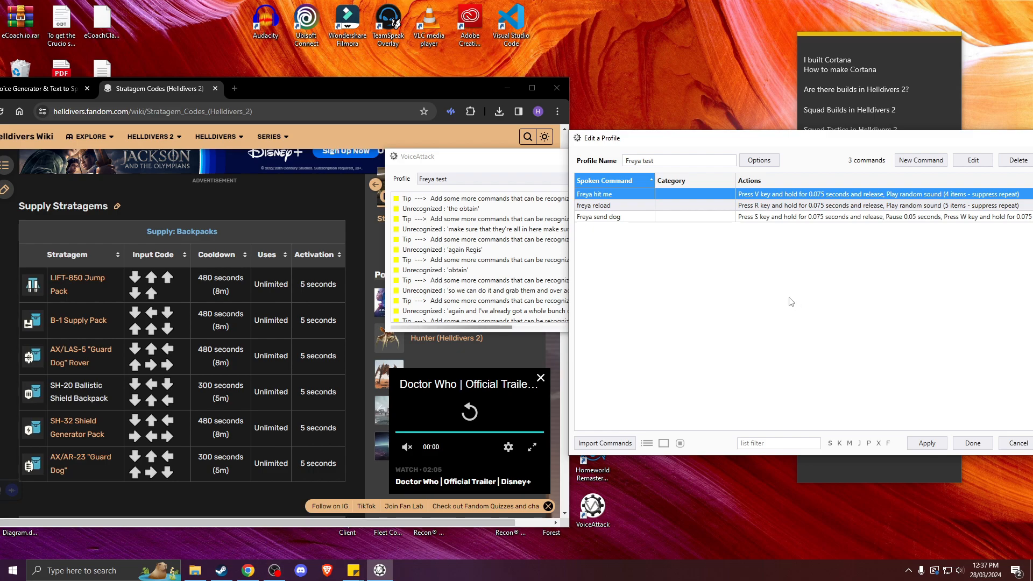
# Delete both swawdd lines from the sticky note and apply the Freya test profile changes
pyautogui.click(818, 472)
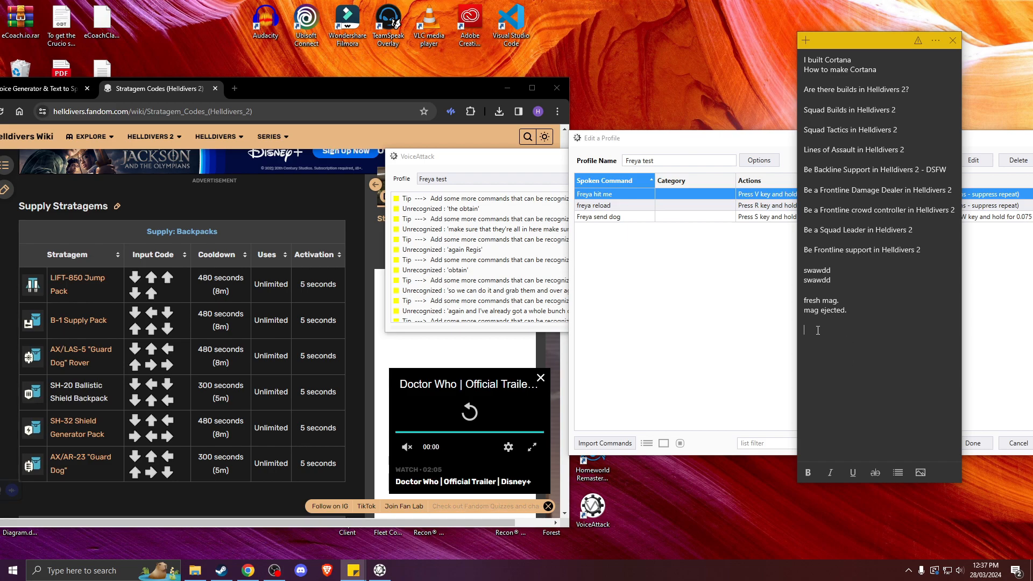
pyautogui.moveTo(834, 280); pyautogui.dragTo(800, 272)
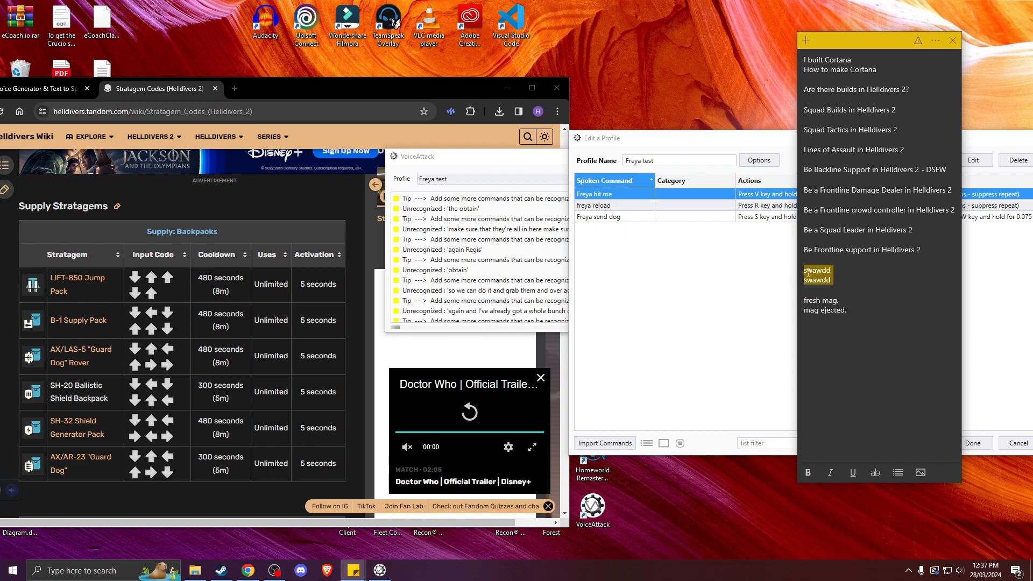
pyautogui.press('BackSpace')
pyautogui.press('Return')
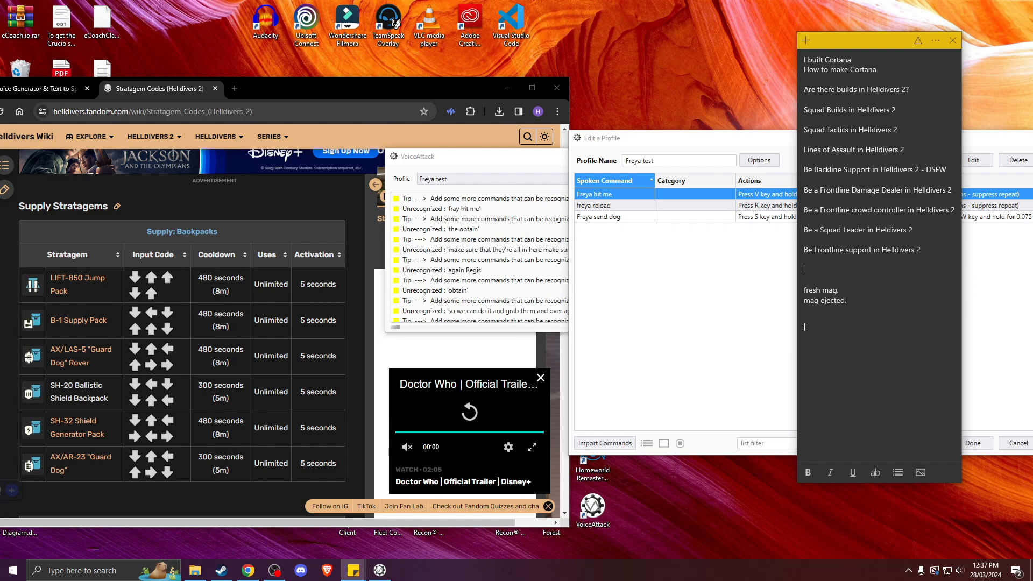
pyautogui.click(769, 354)
pyautogui.click(928, 446)
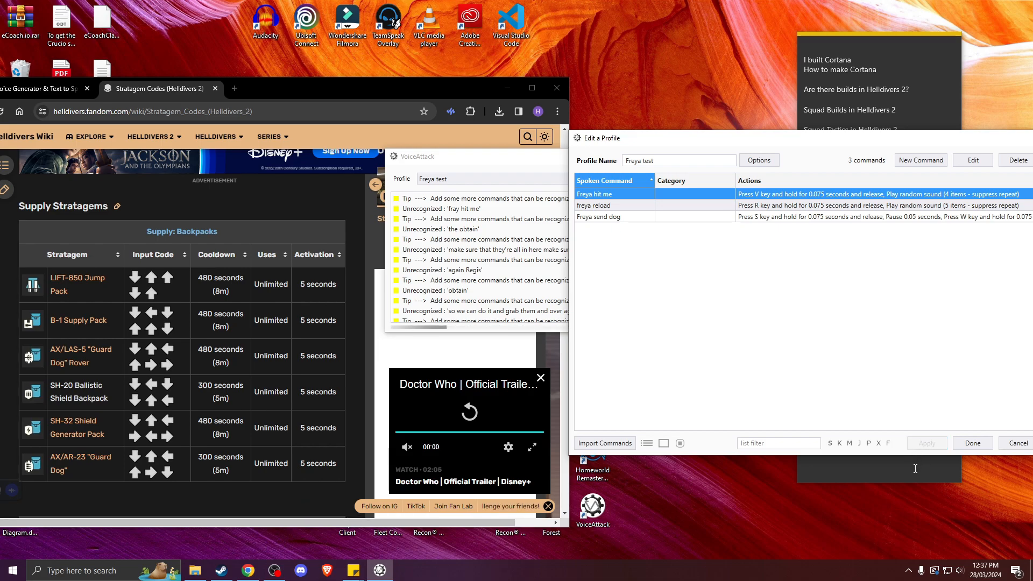
# Test the Freya hit me voice command three times in the sticky note and delete the vvv text
pyautogui.click(915, 468)
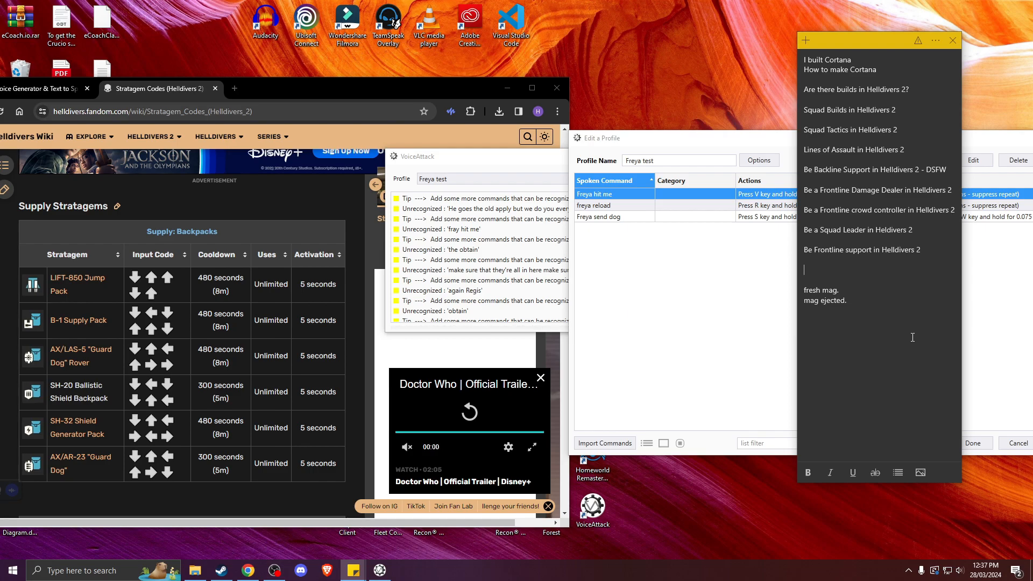
pyautogui.write('v')
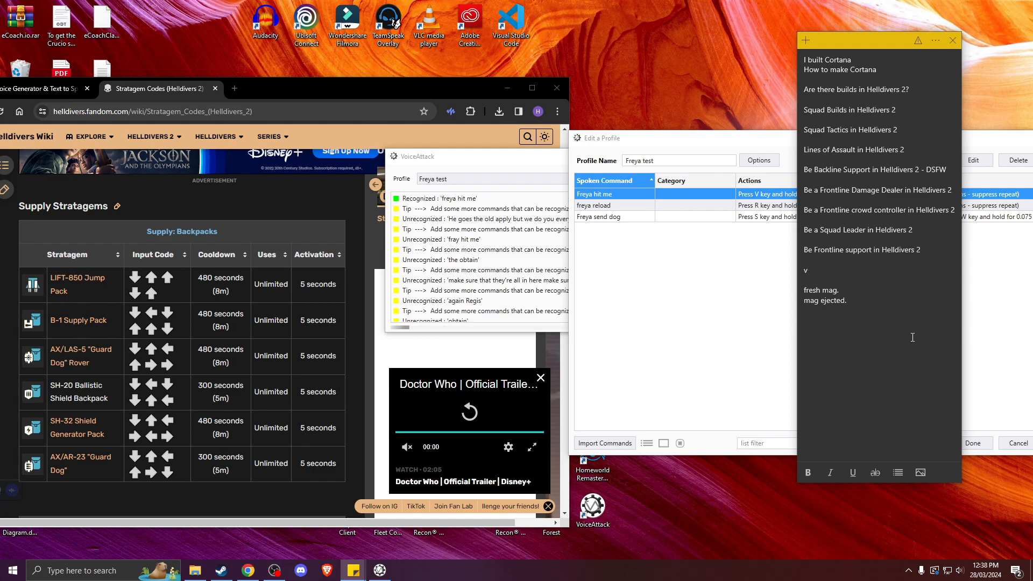
pyautogui.write('v')
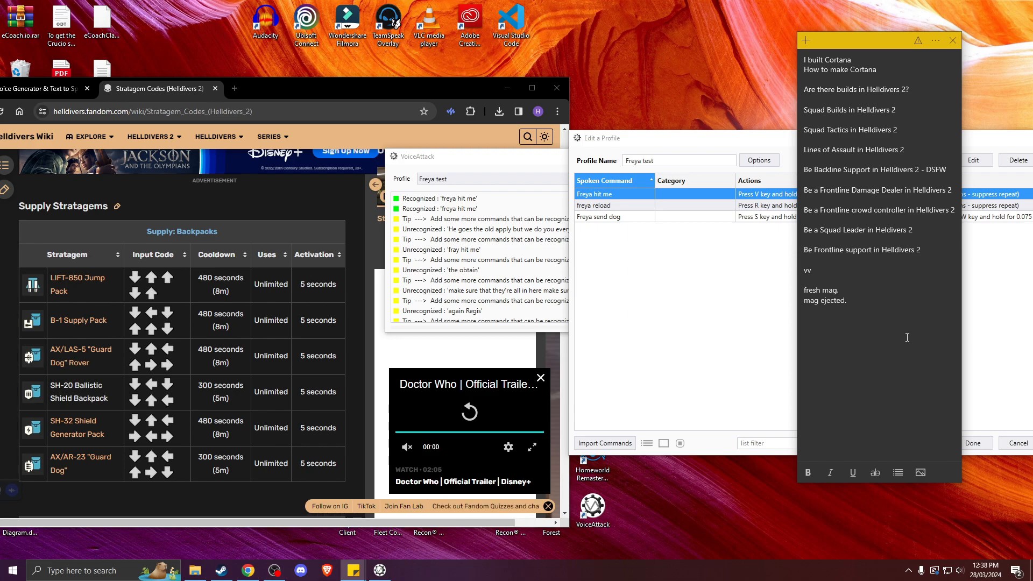
pyautogui.write('v')
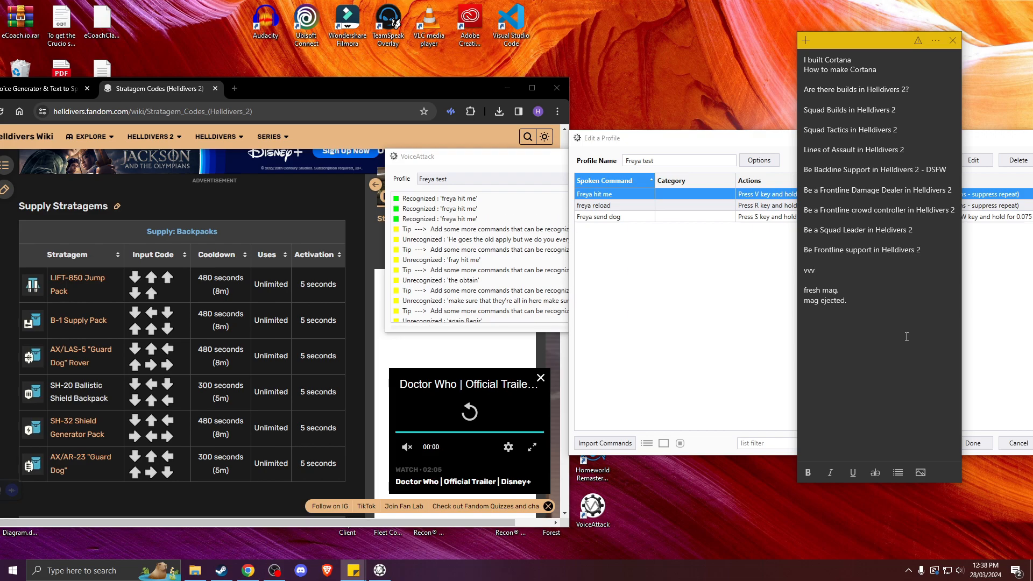
pyautogui.moveTo(831, 273); pyautogui.dragTo(796, 271)
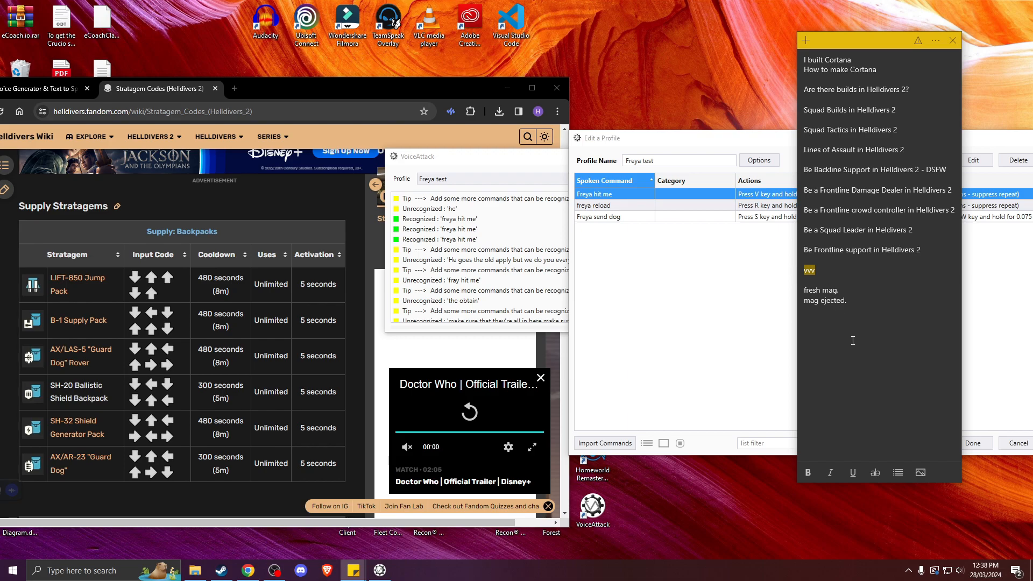
# Look over the backpack and support weapon stratagem codes on the wiki and finish editing the Freya test profile
pyautogui.click(745, 425)
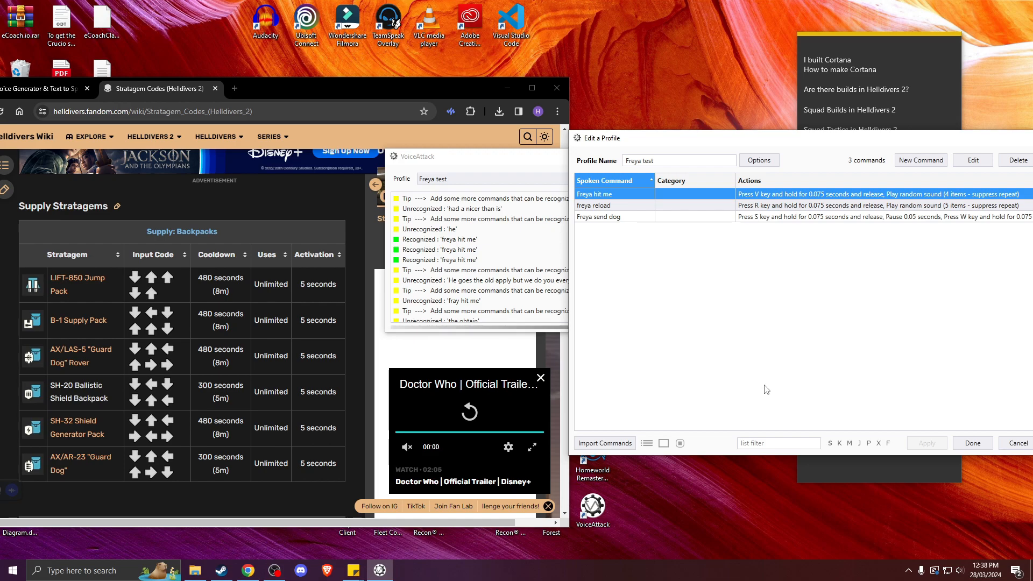
pyautogui.scroll(-3, 82, 377)
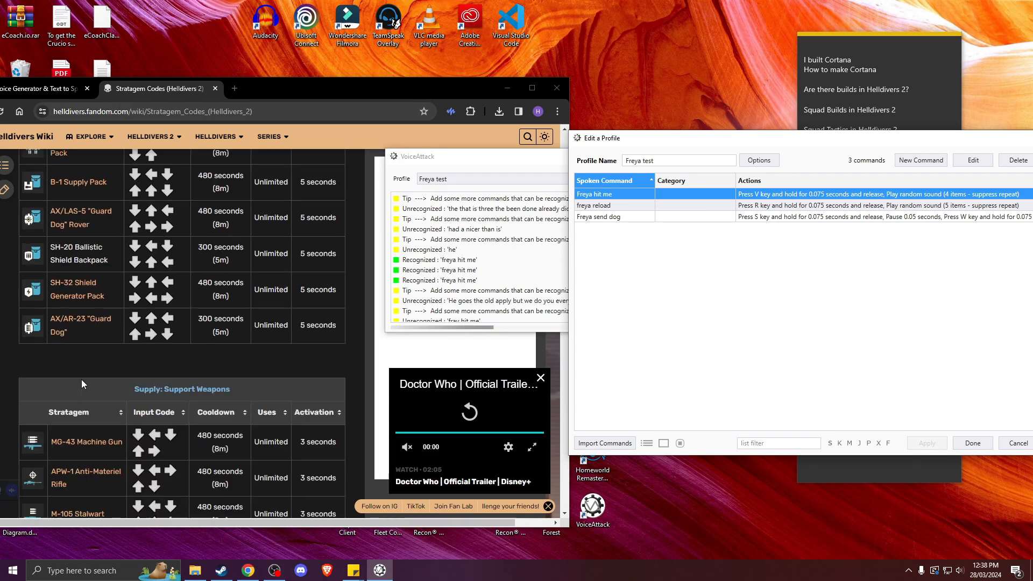
pyautogui.scroll(2, 97, 276)
pyautogui.scroll(-6, 97, 276)
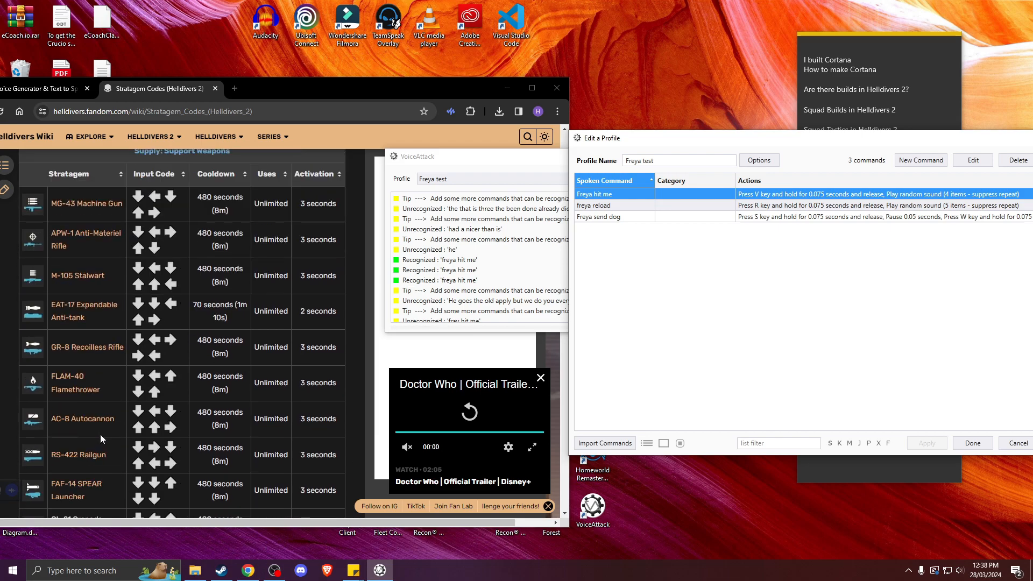
pyautogui.scroll(5, 100, 434)
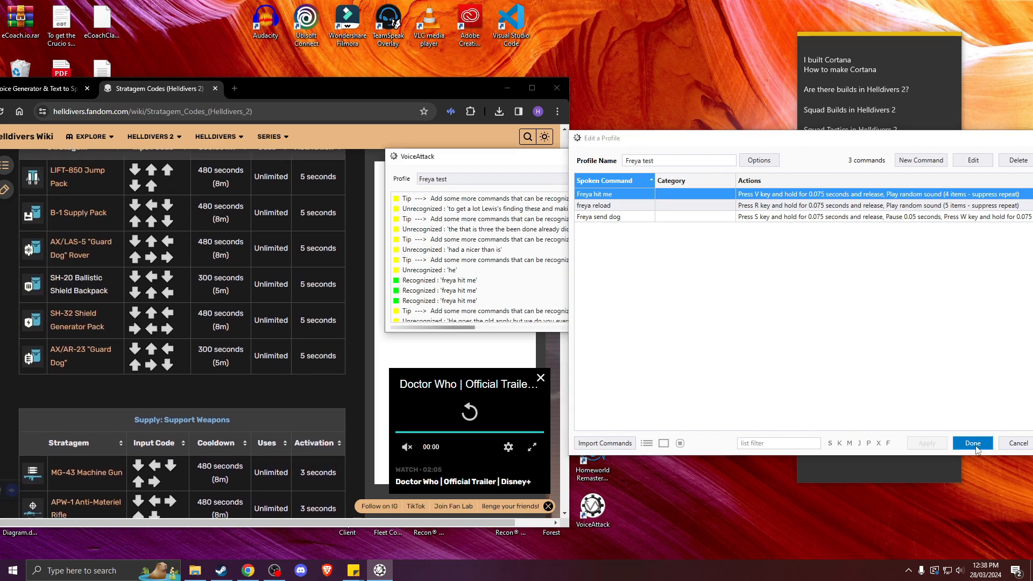
pyautogui.click(973, 443)
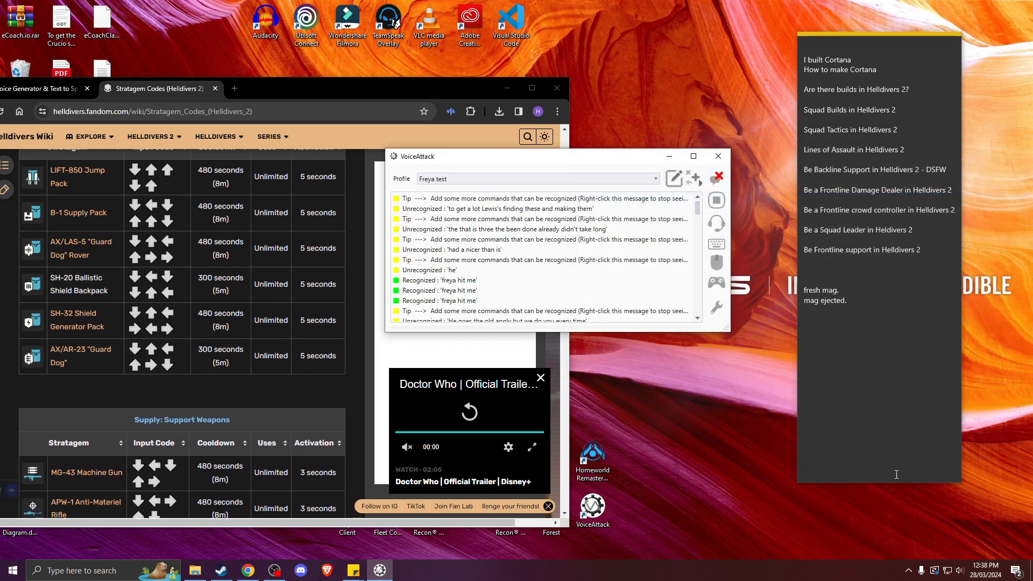
# Switch to the HellDivers2 profile, open it for editing and move its editor window over the main VoiceAttack window
pyautogui.click(657, 180)
pyautogui.click(635, 204)
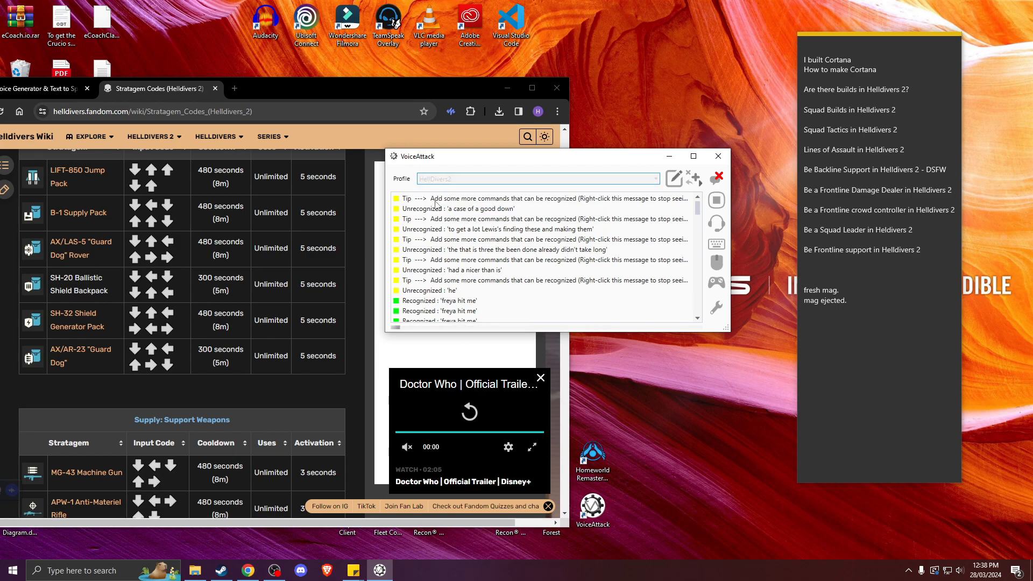
pyautogui.click(674, 179)
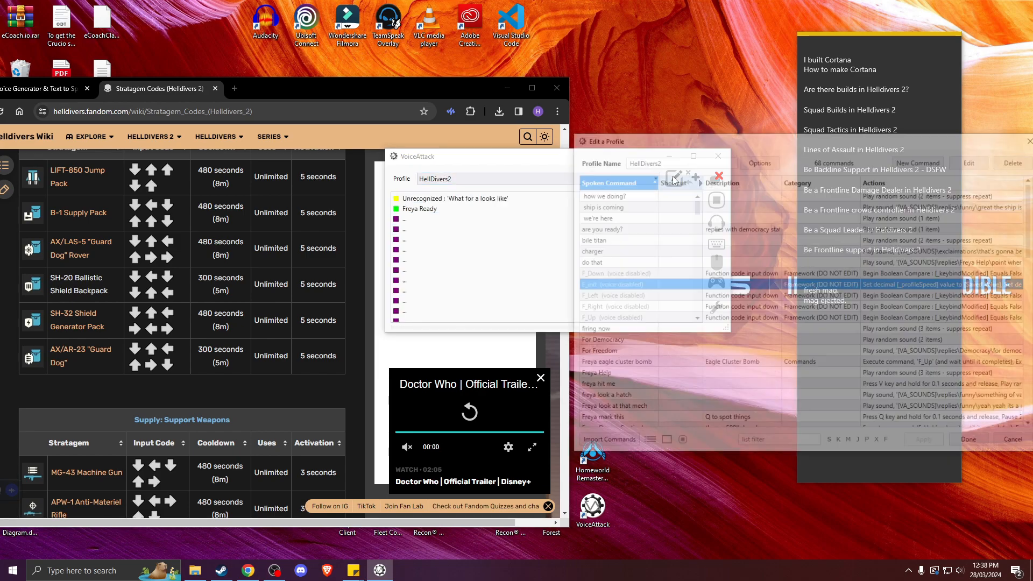
pyautogui.moveTo(745, 144); pyautogui.dragTo(568, 110)
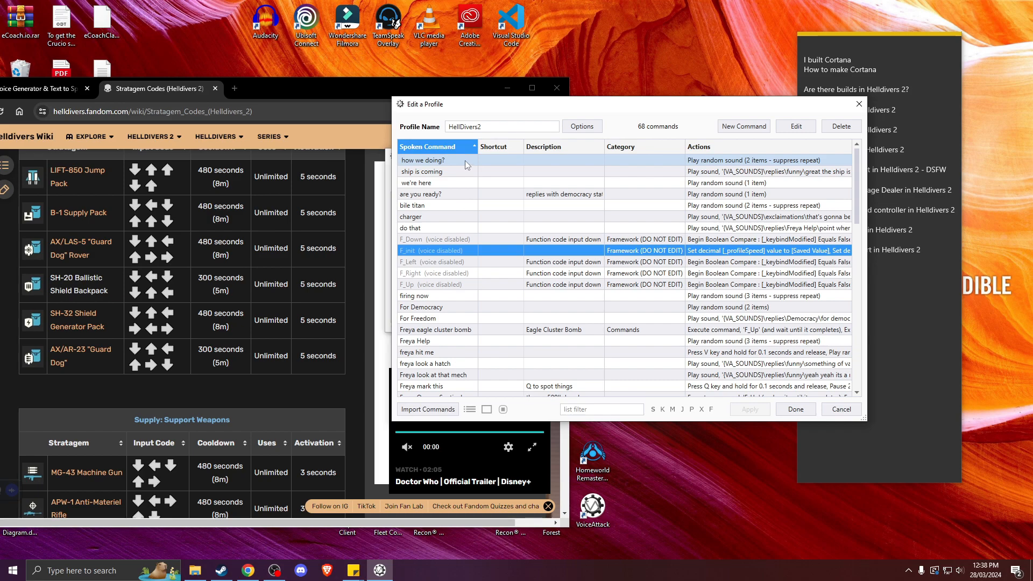
# Review the random sound files assigned to the how we doing? command, leaving its settings as they are
pyautogui.doubleClick(466, 159)
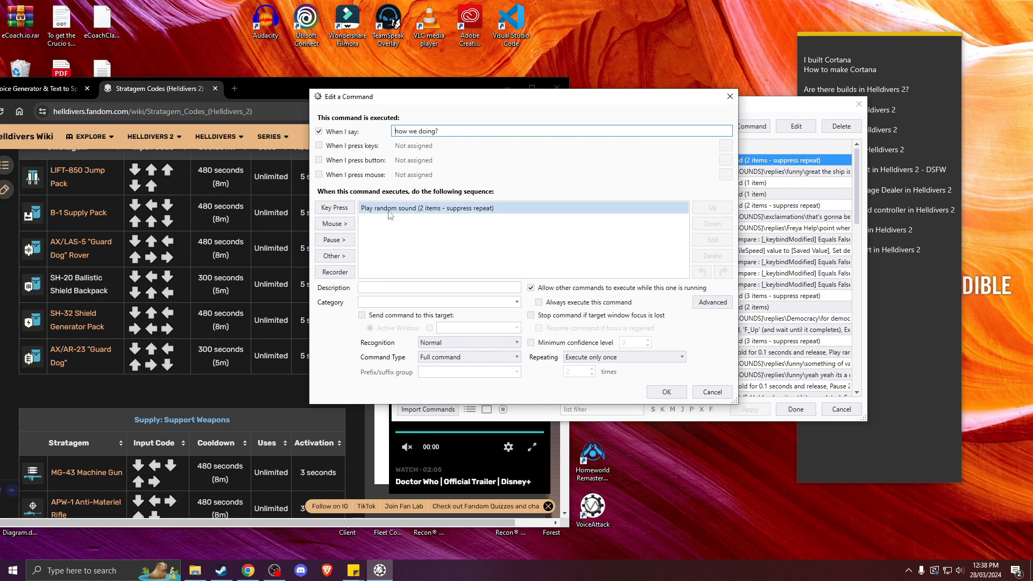
pyautogui.doubleClick(437, 209)
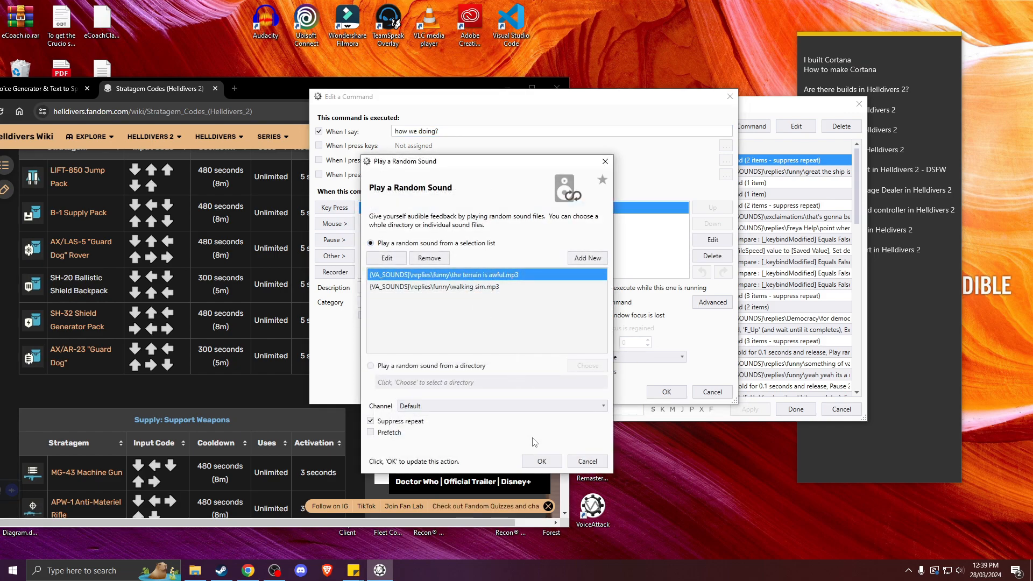
pyautogui.click(541, 461)
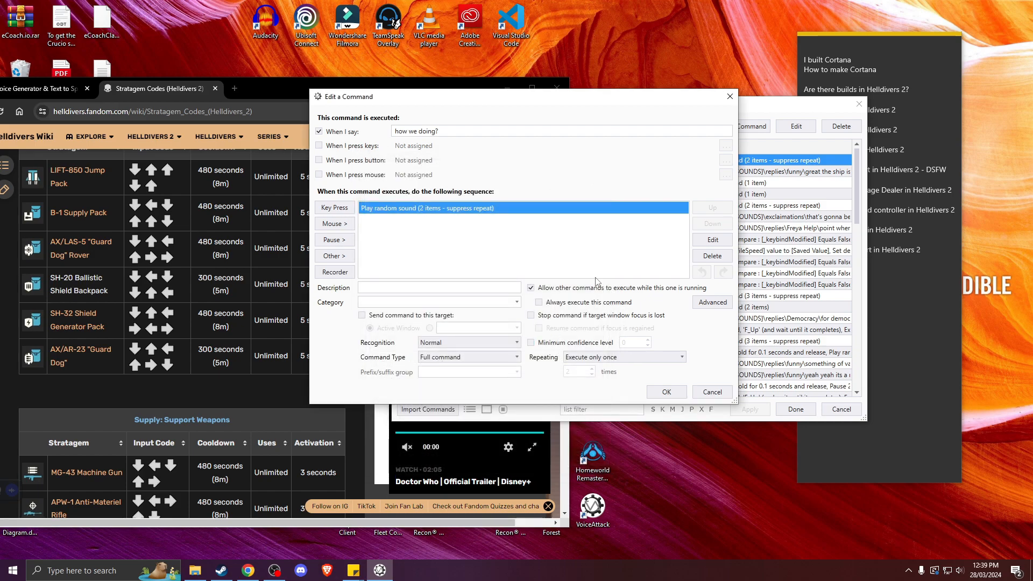
pyautogui.click(666, 391)
pyautogui.click(748, 410)
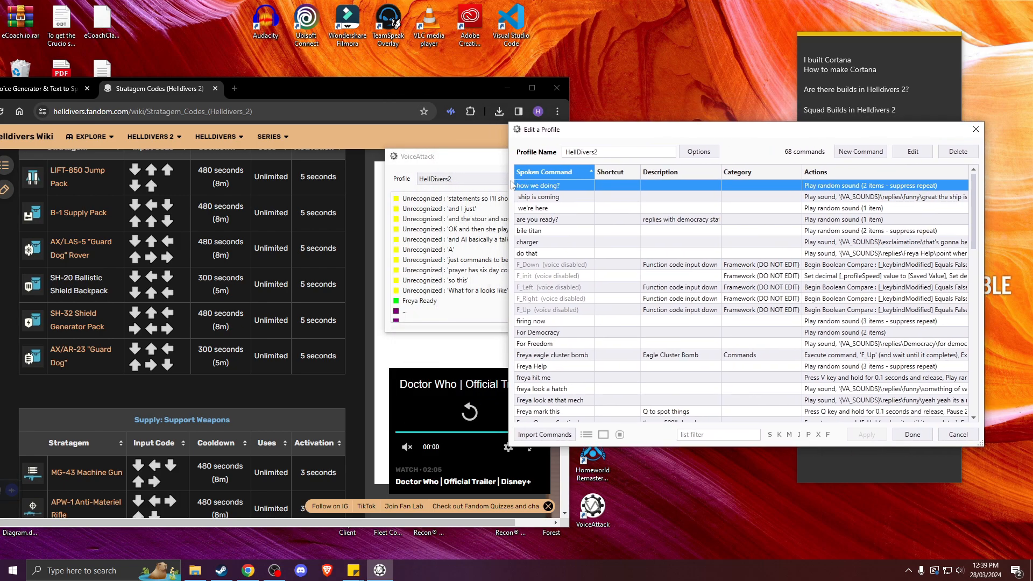
# Clear the browser away, move the VoiceAttack window beside the profile editor and finish reviewing the HellDivers2 commands
pyautogui.click(507, 87)
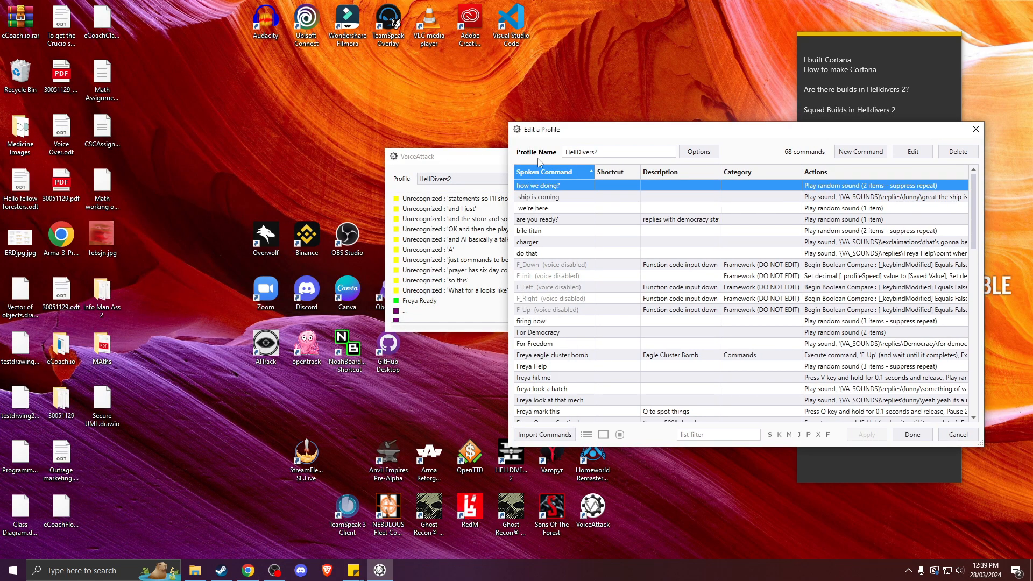
pyautogui.click(913, 434)
pyautogui.moveTo(593, 165); pyautogui.dragTo(295, 159)
pyautogui.click(377, 174)
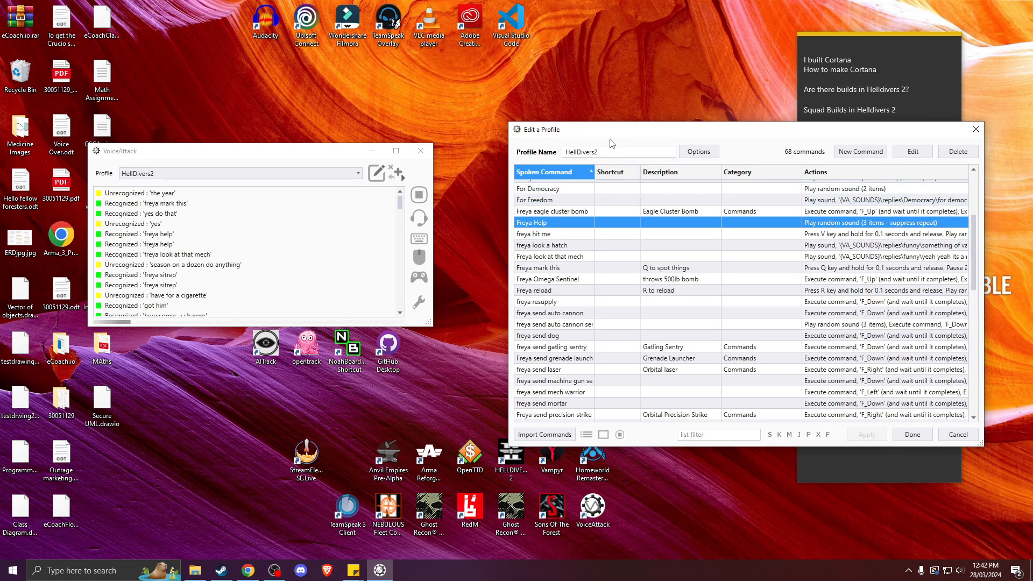
pyautogui.click(913, 435)
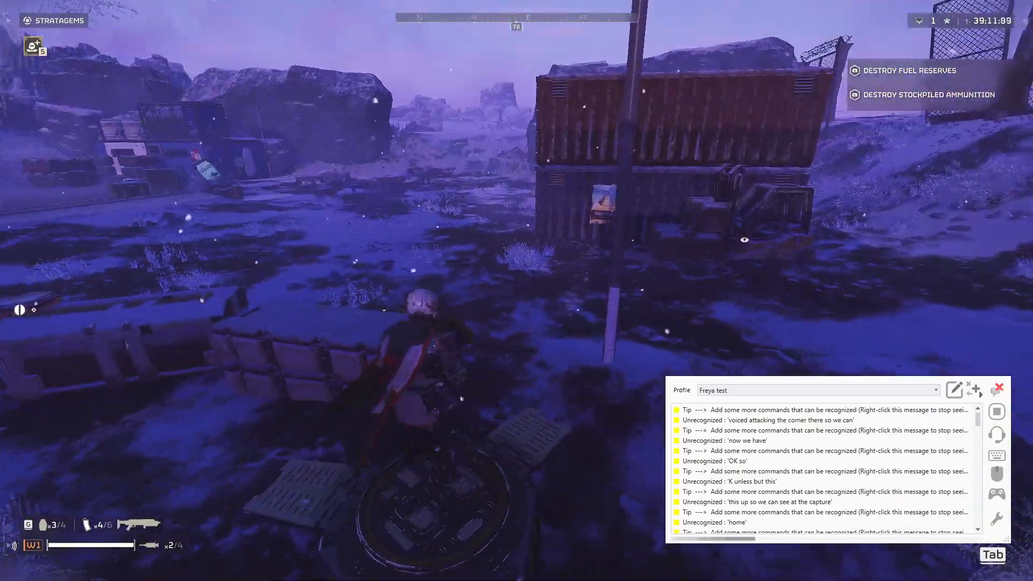
# Switch to Helldivers 2 and run around the outpost to try the Freya send dog and reload voice commands
pyautogui.hotkey('shift', 'w')
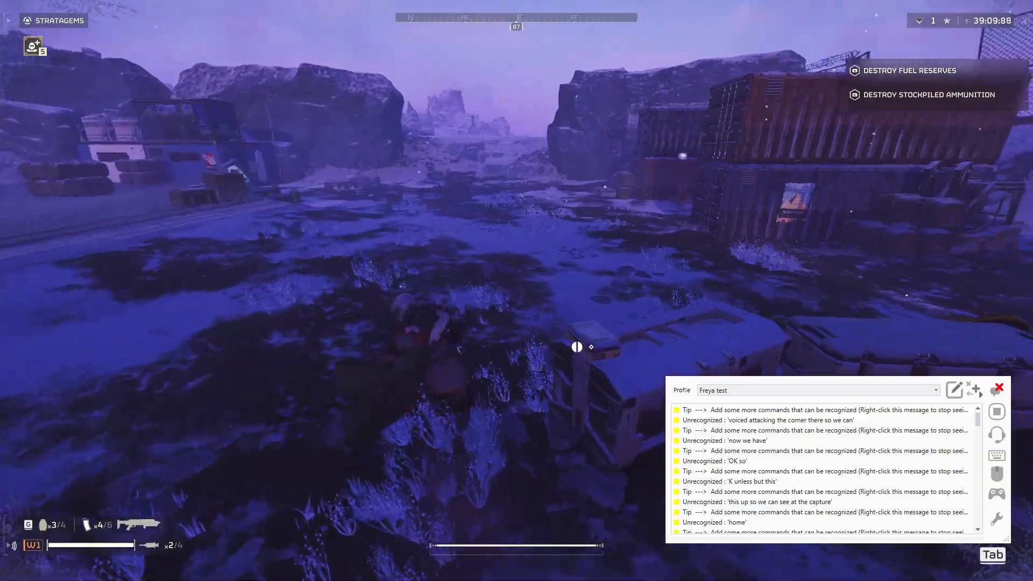
pyautogui.press('a')
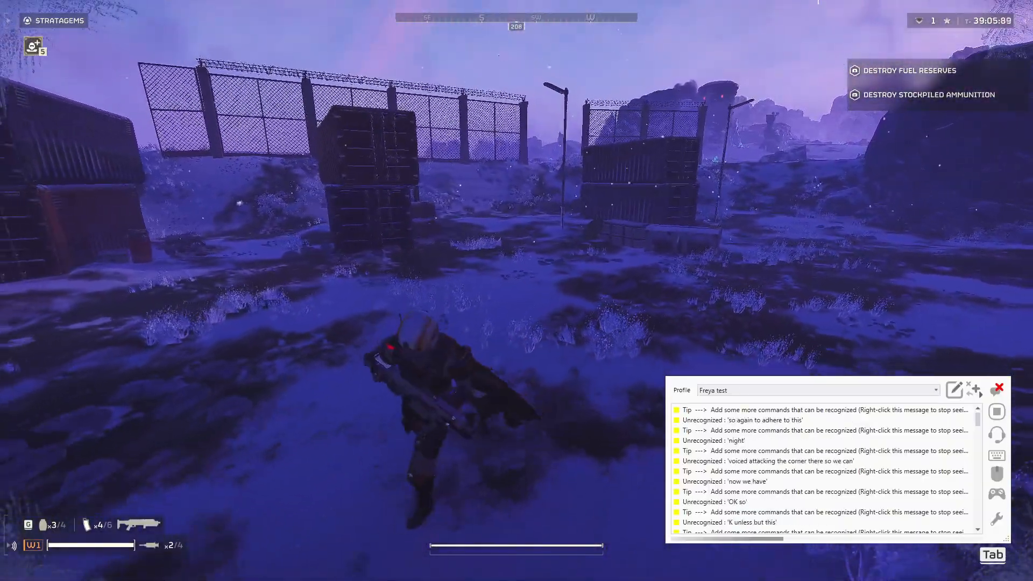
pyautogui.press('w')
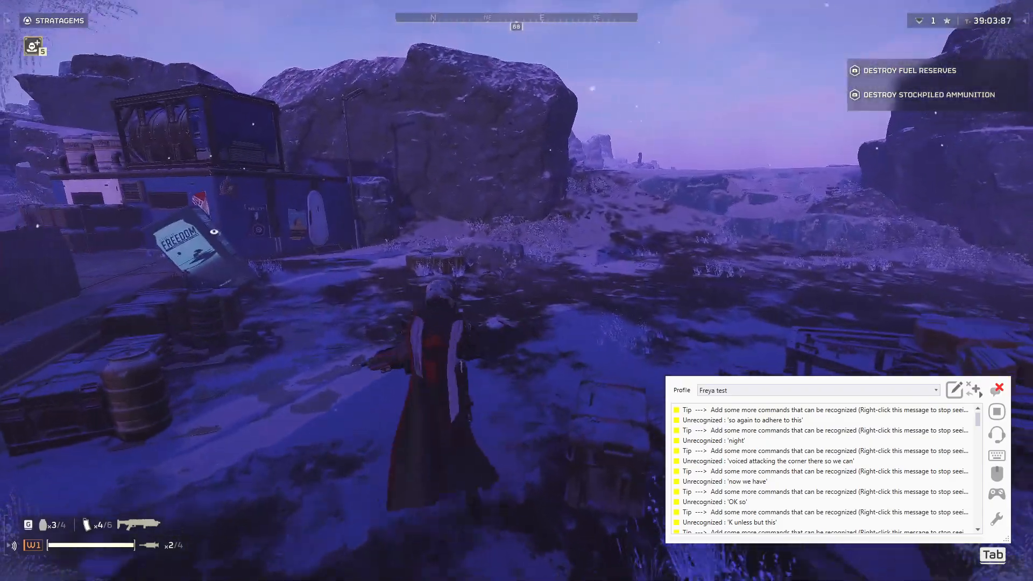
pyautogui.press('d')
pyautogui.press('a')
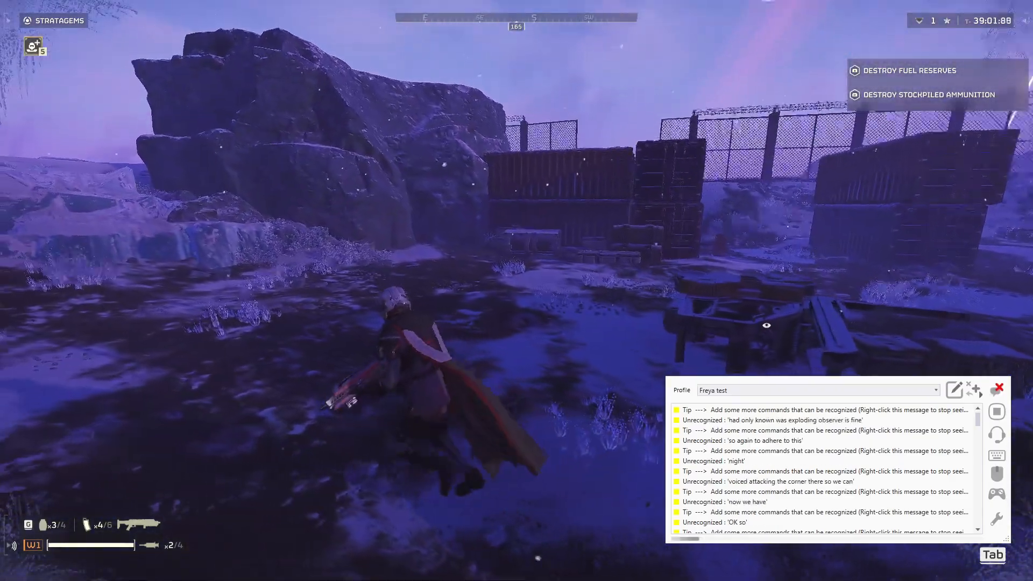
pyautogui.press('w')
pyautogui.press('a')
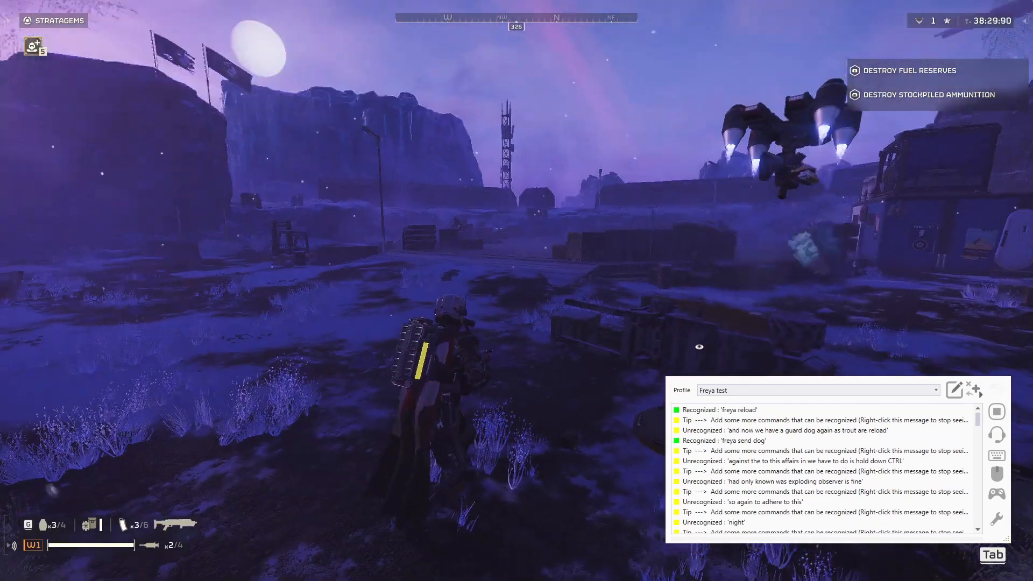
# Run onto the circular platform at the outpost and check the stratagem list
pyautogui.press('w')
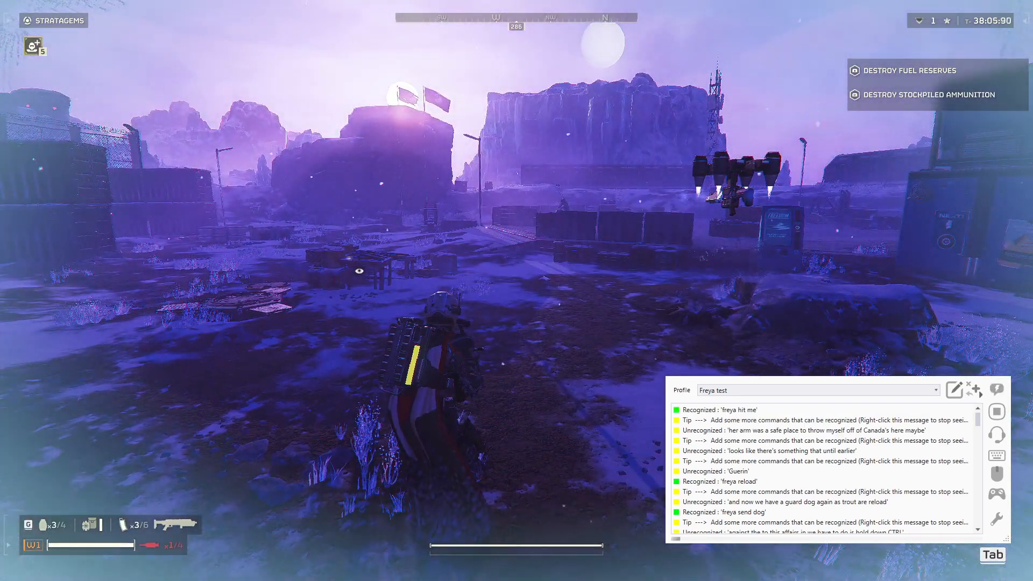
pyautogui.press('w')
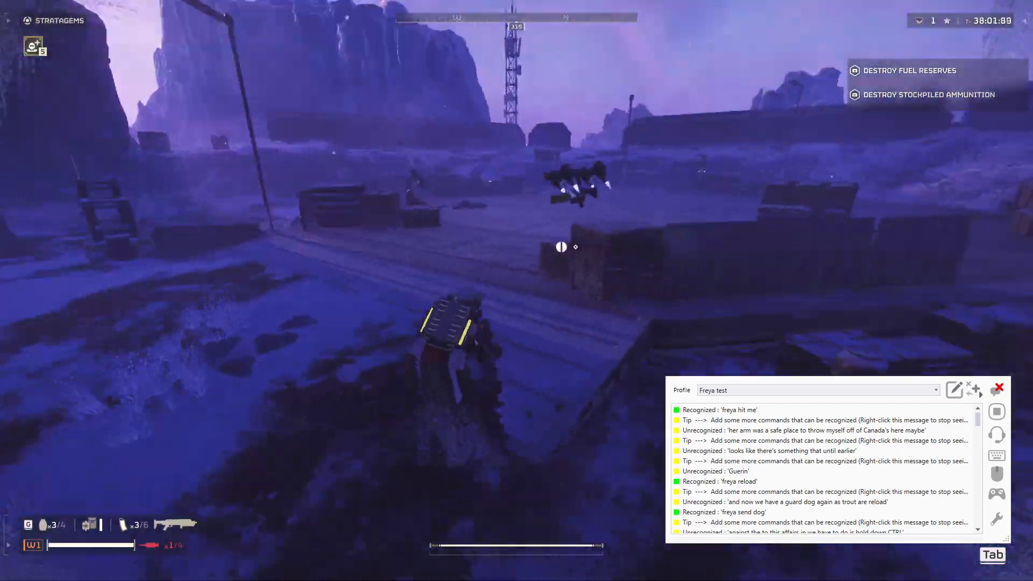
pyautogui.press('e')
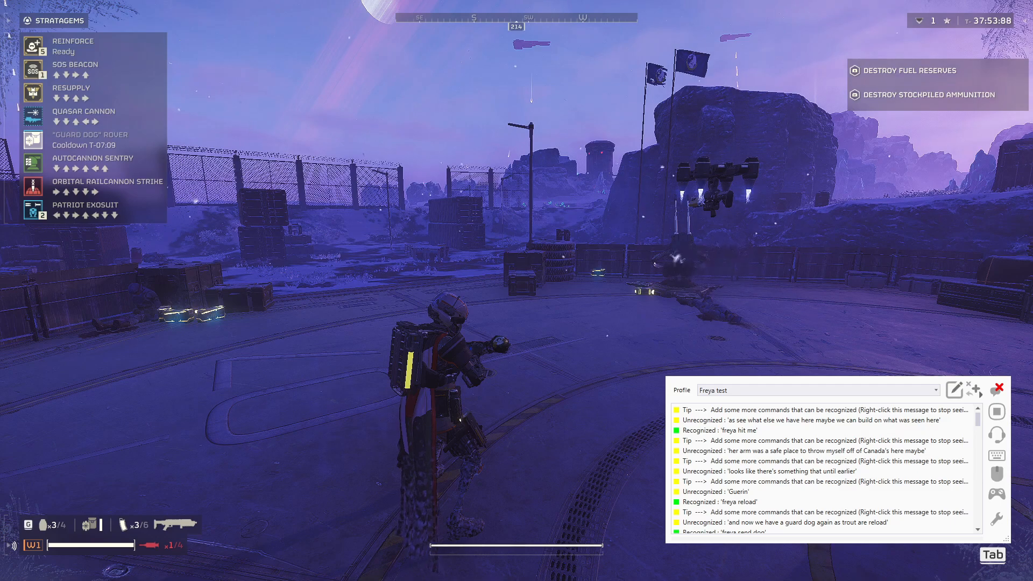
pyautogui.press('ctrl')
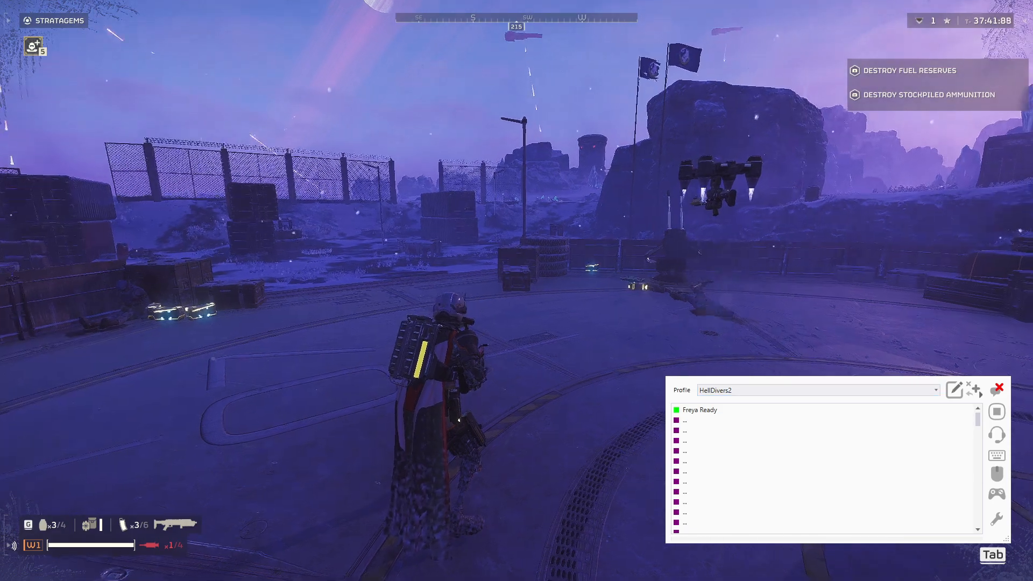
# Collect the Dominator magazines and call in the Patriot Exosuit on open ground with the freya send mech warrior voice command
pyautogui.hotkey('shift', 'w')
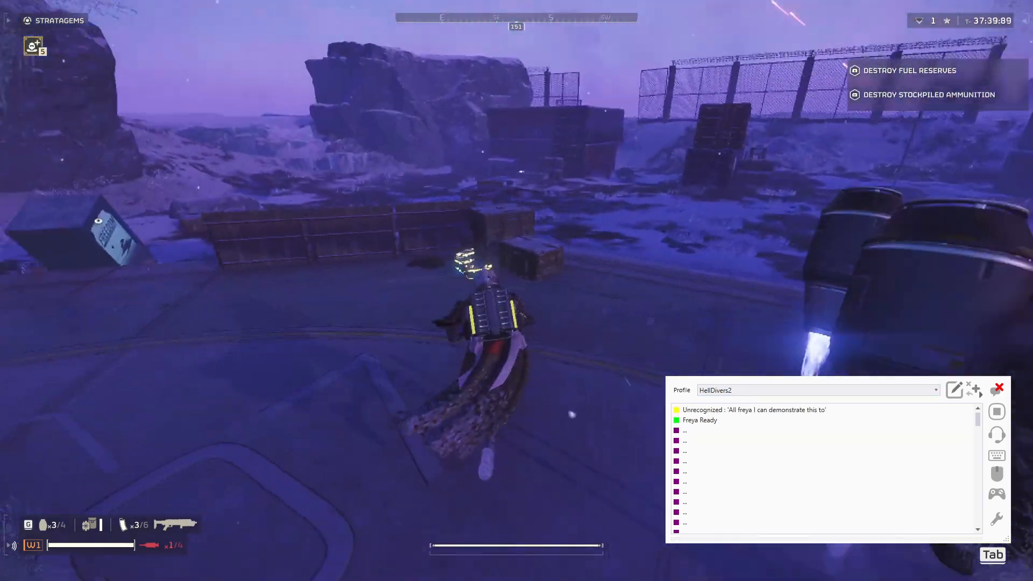
pyautogui.press('e')
pyautogui.press('w')
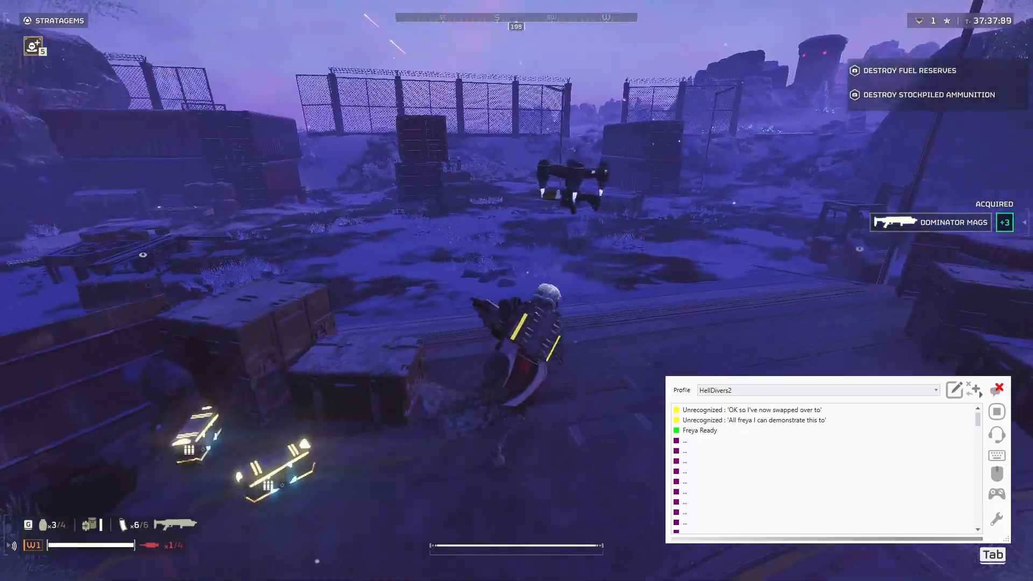
pyautogui.press('w')
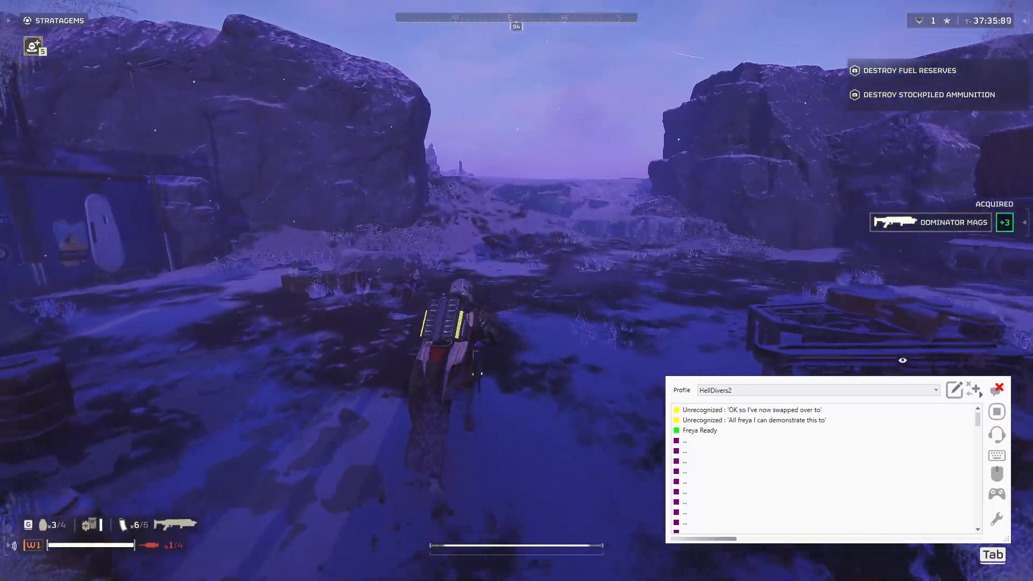
pyautogui.press('w')
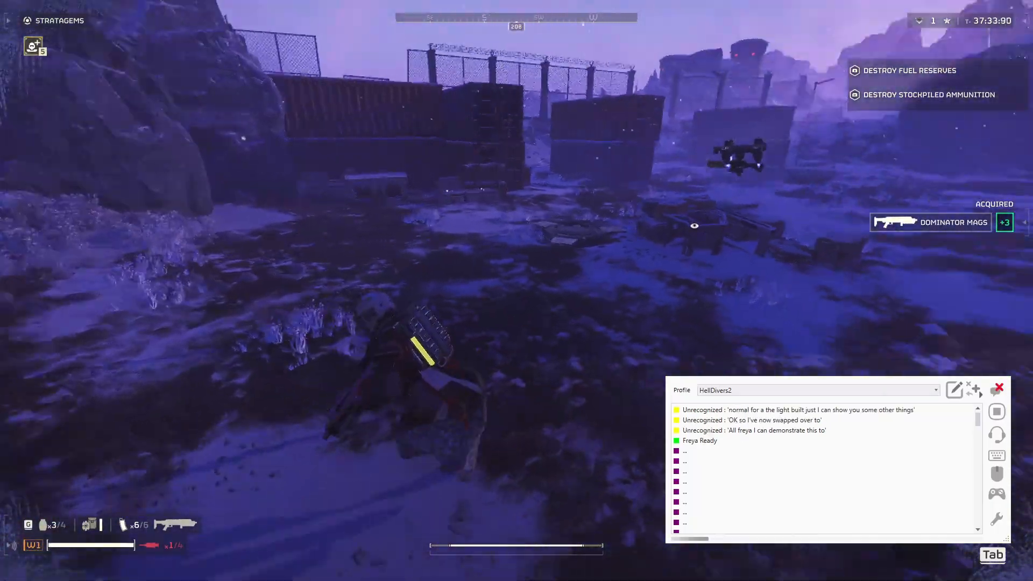
pyautogui.press('w')
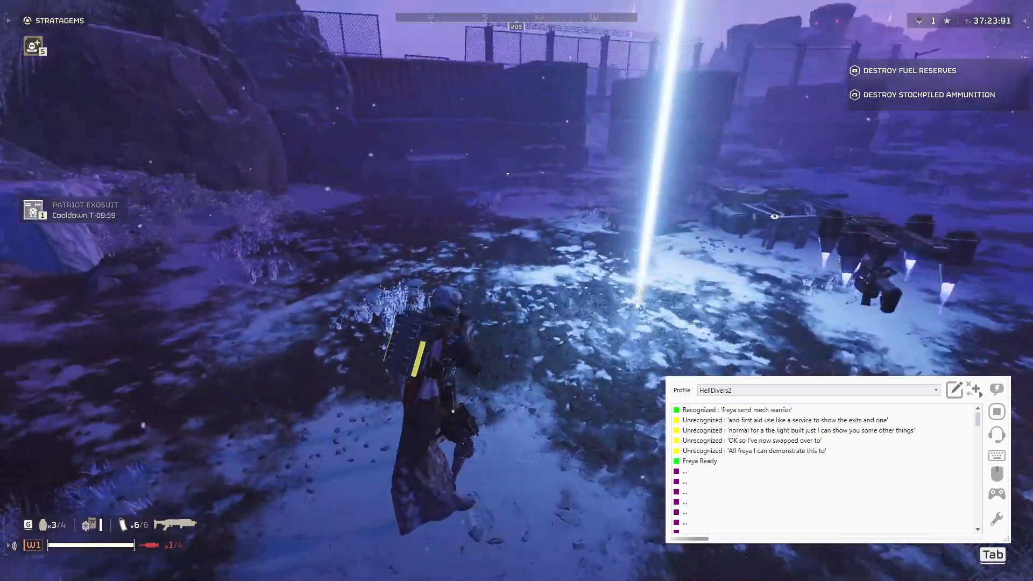
# Dive clear of the Patriot Exosuit drop, approach its landing point and try the freya help voice command
pyautogui.press('alt')
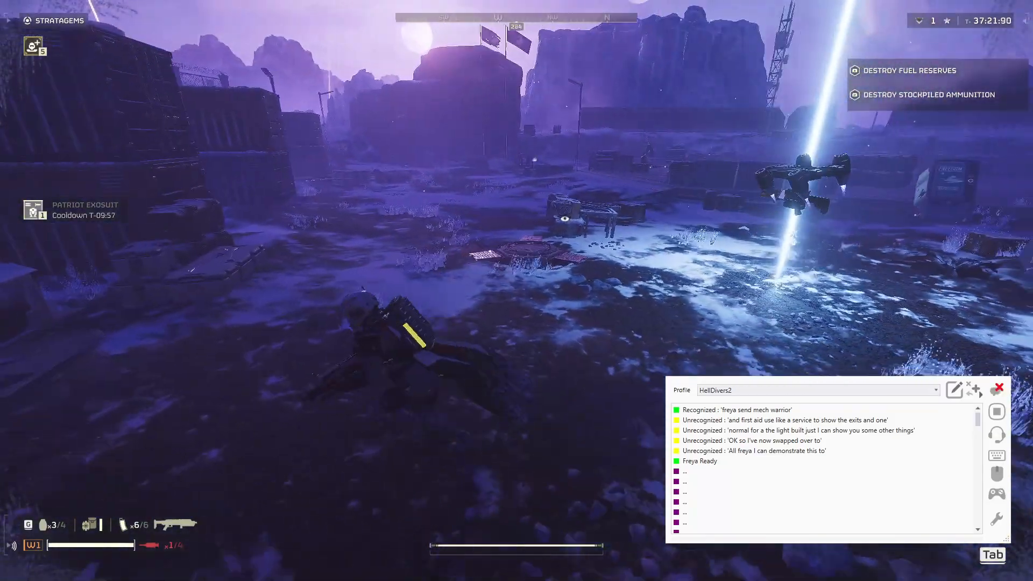
pyautogui.press('shift')
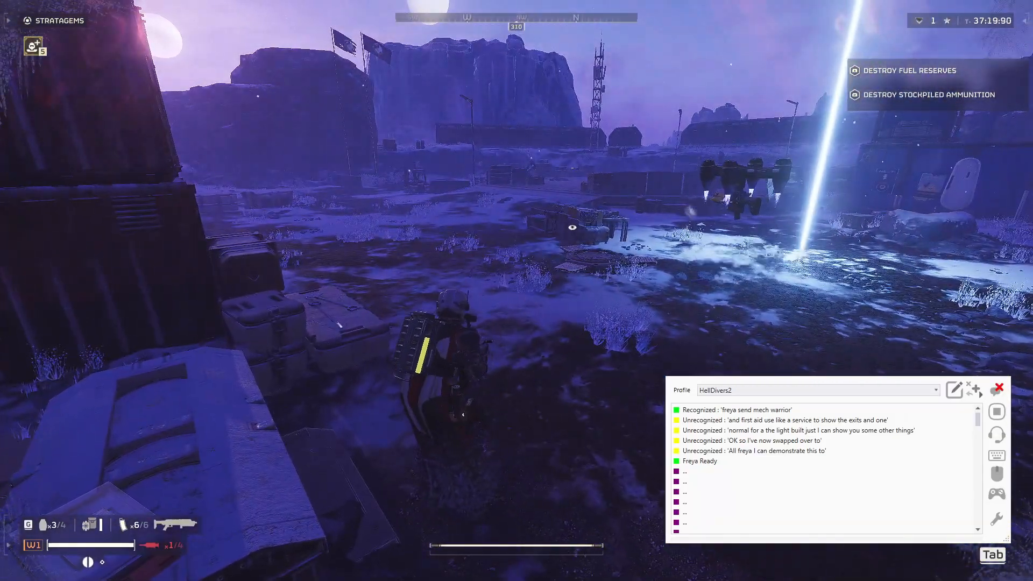
pyautogui.press('w')
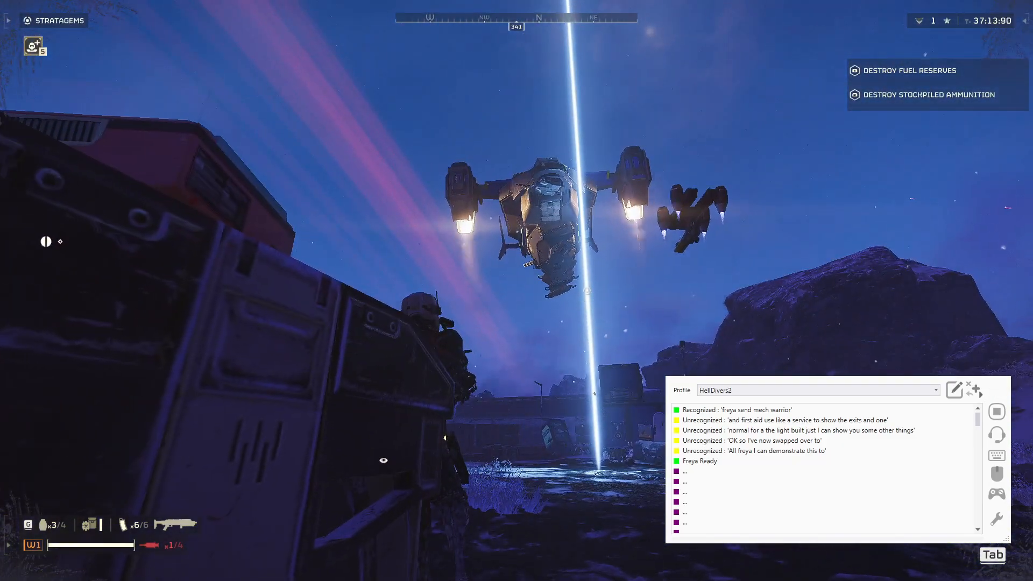
pyautogui.press('w')
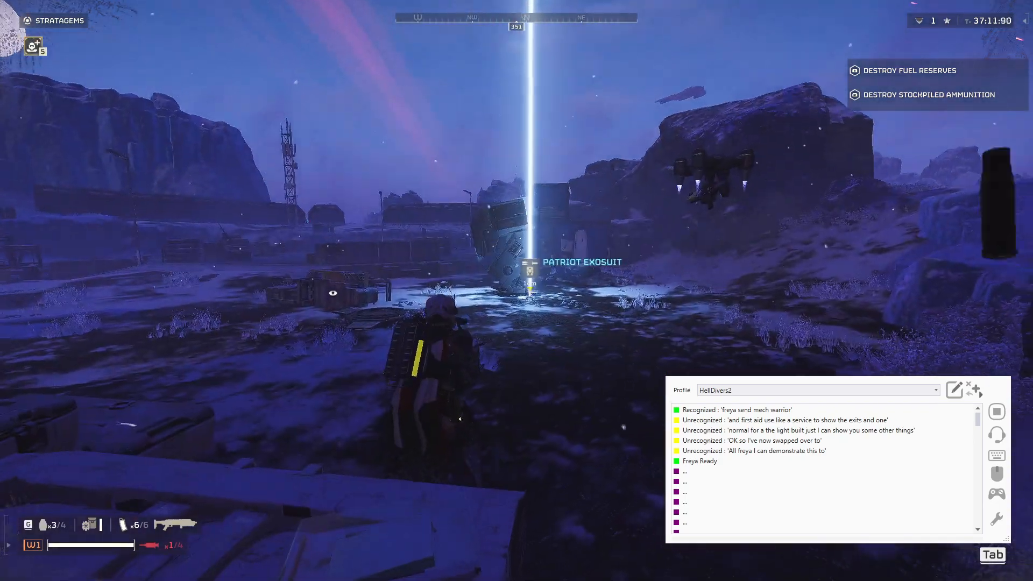
pyautogui.press('w')
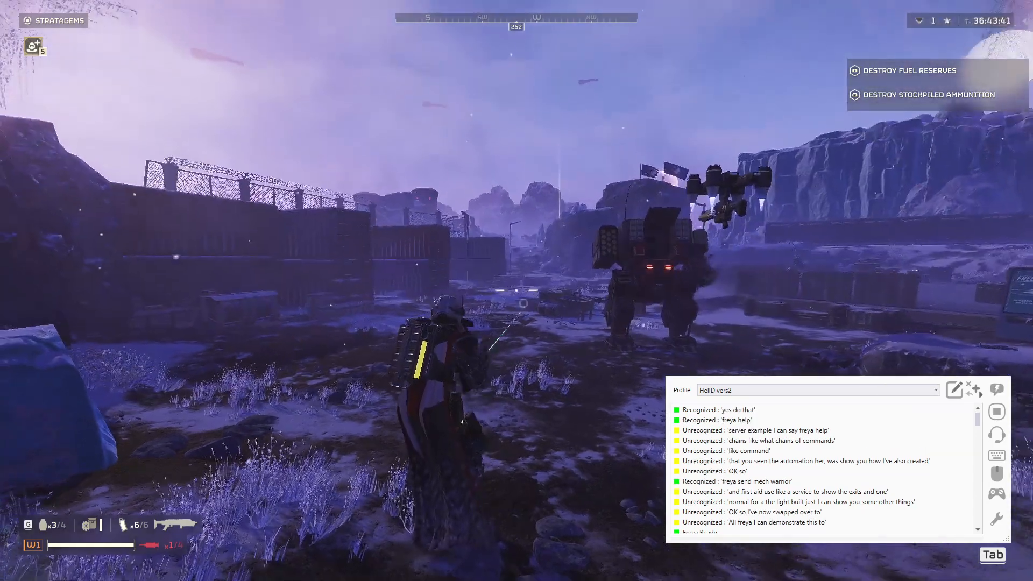
# Fight the bot drop while trying the freya sitrep, freya hit me and freya reload voice commands
pyautogui.rightClick(516, 291)
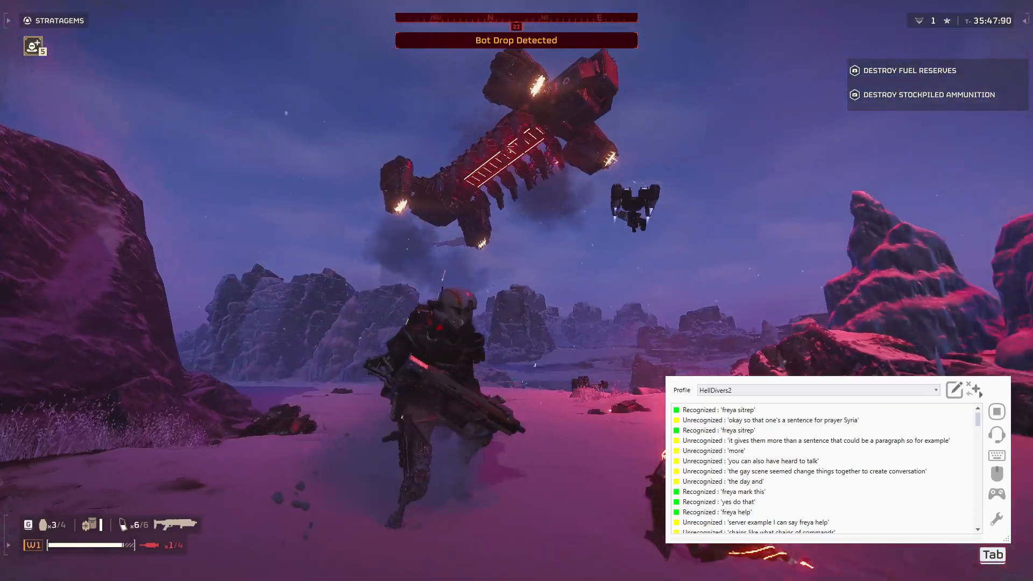
pyautogui.hotkey('shift', 'w')
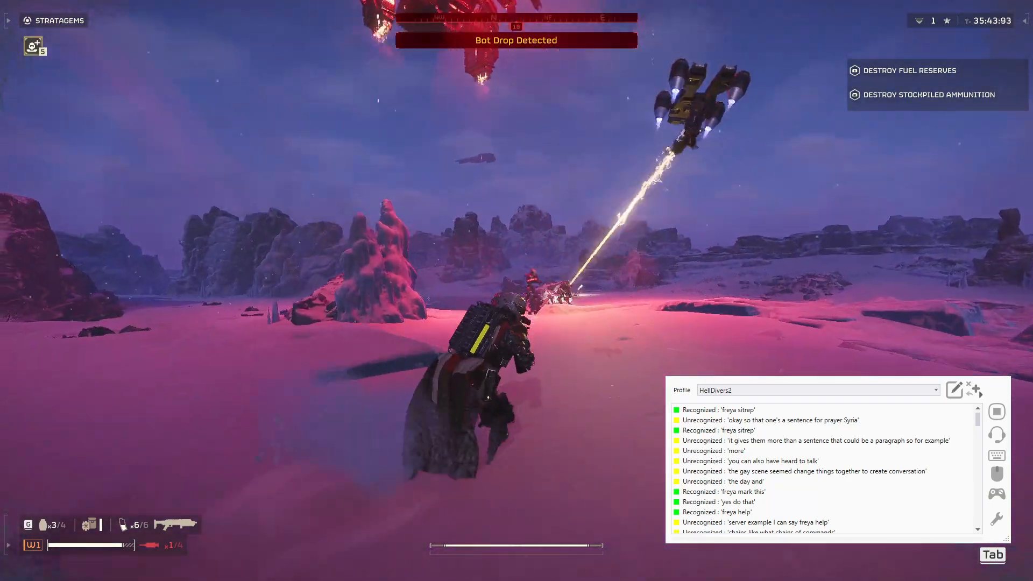
pyautogui.rightClick(516, 291)
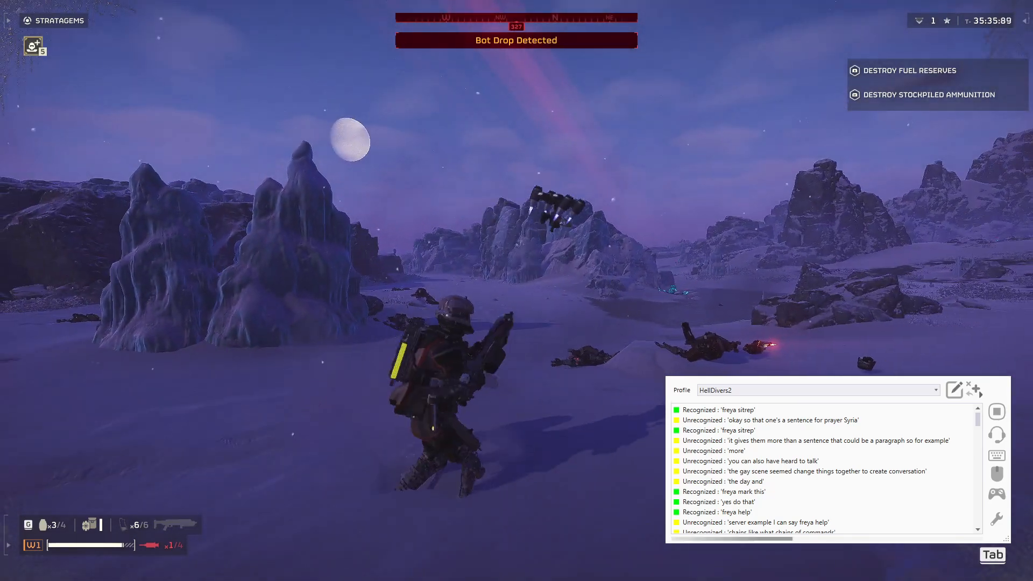
pyautogui.press('v')
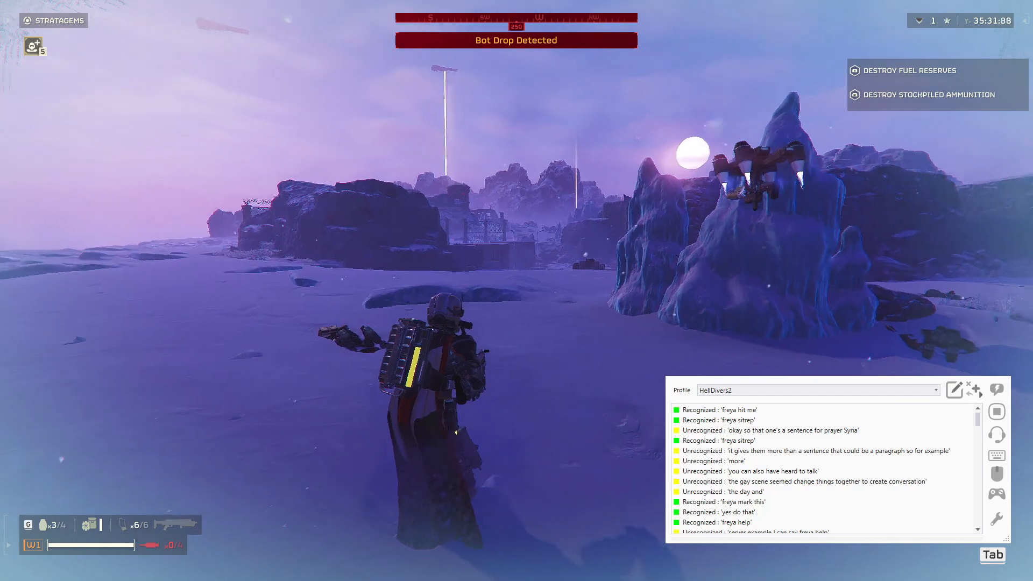
pyautogui.press('r')
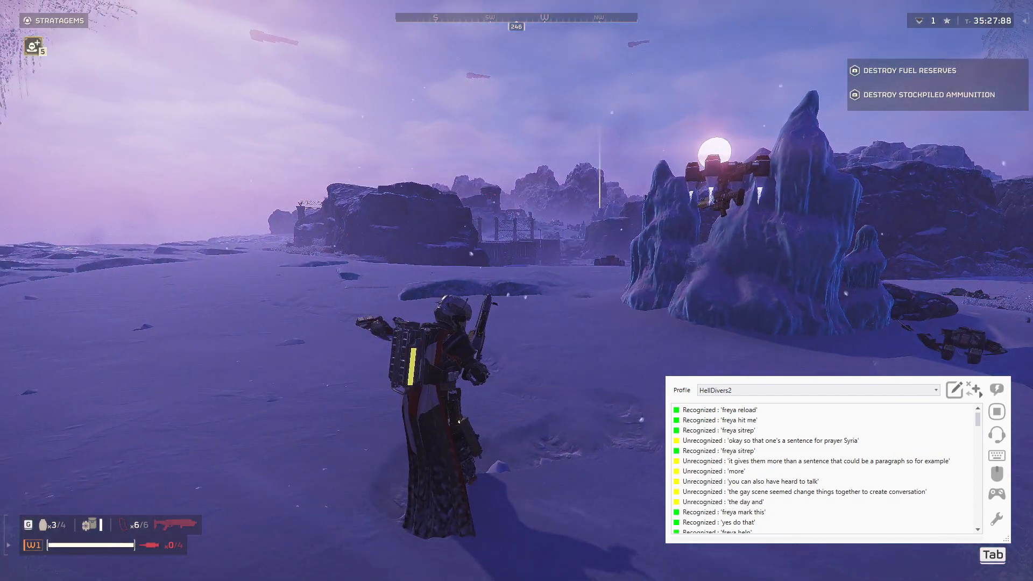
# Run back across the snow from the bot drop to the Patriot Exosuit at the outpost
pyautogui.hotkey('shift', 'w')
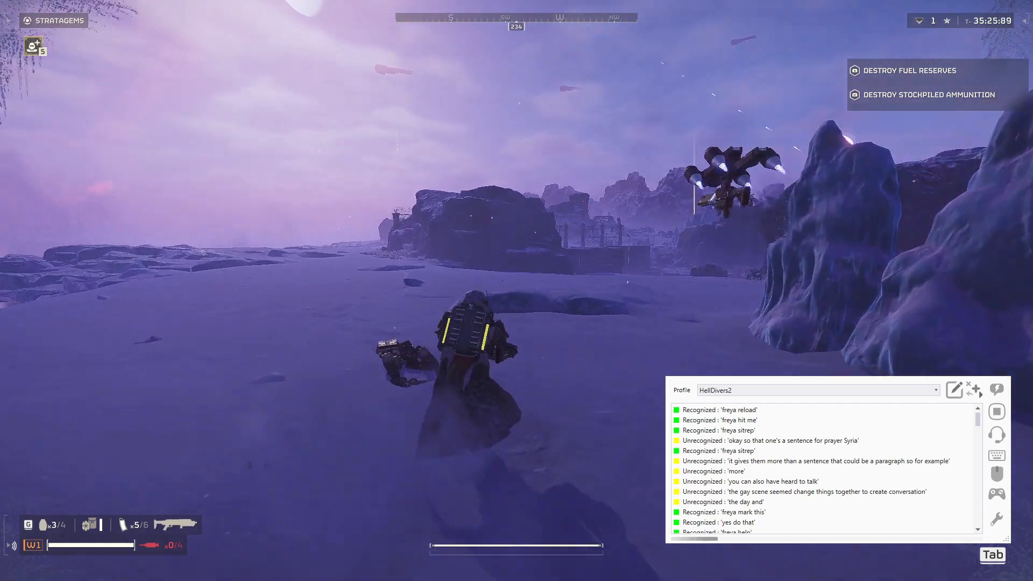
pyautogui.press('alt')
pyautogui.hotkey('shift', 'w')
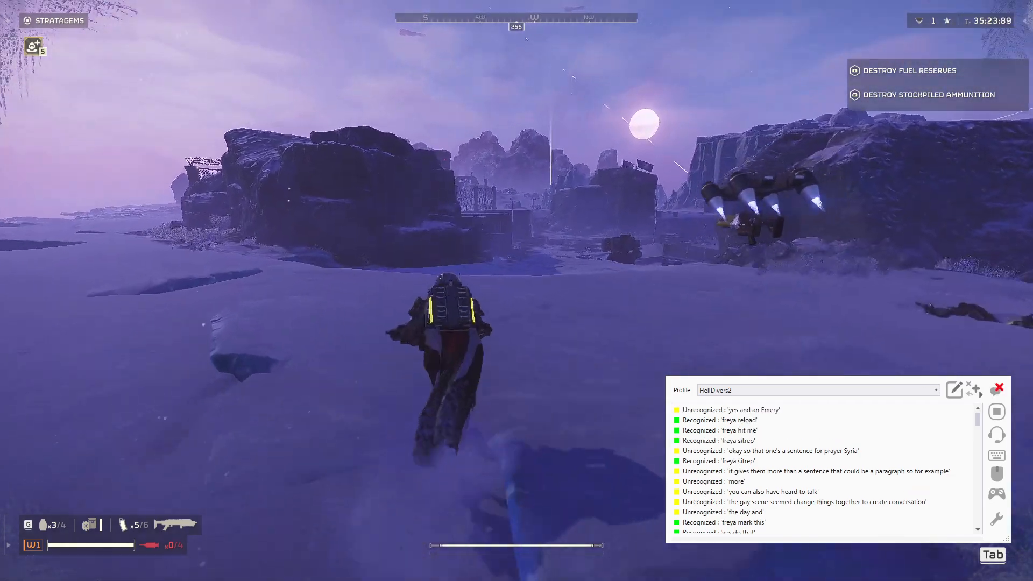
pyautogui.hotkey('shift', 'w')
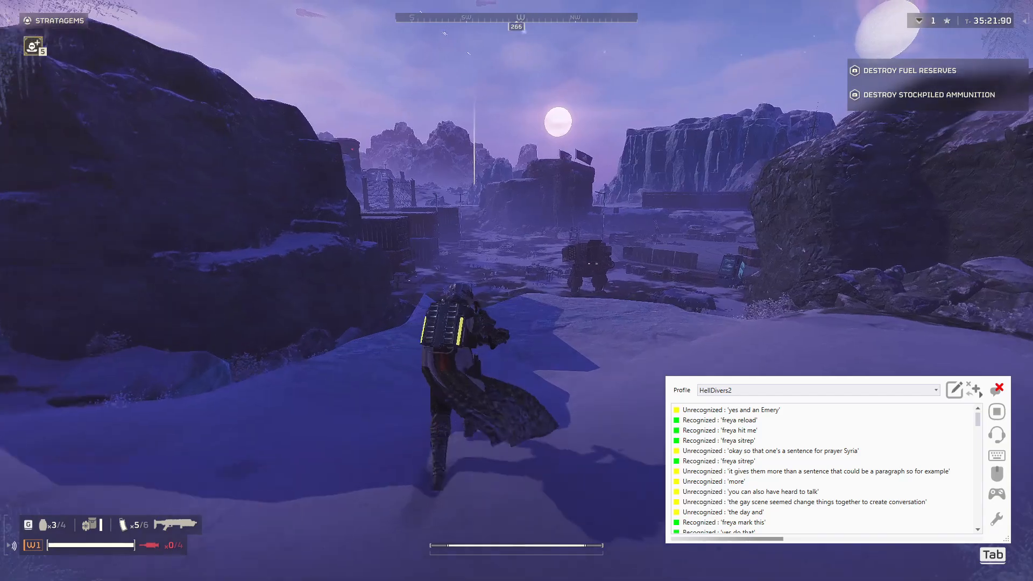
pyautogui.hotkey('shift', 'w')
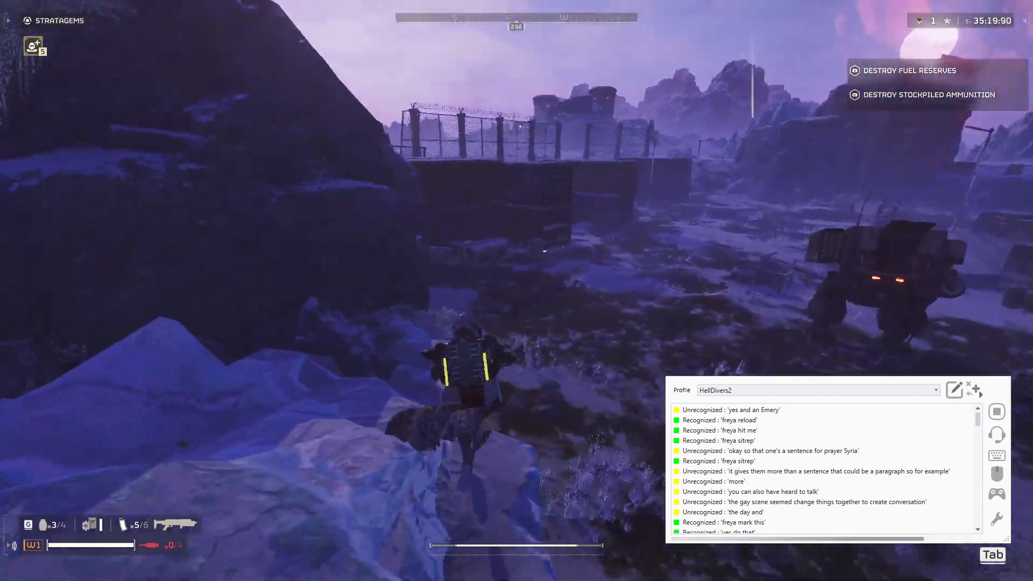
pyautogui.hotkey('shift', 'w')
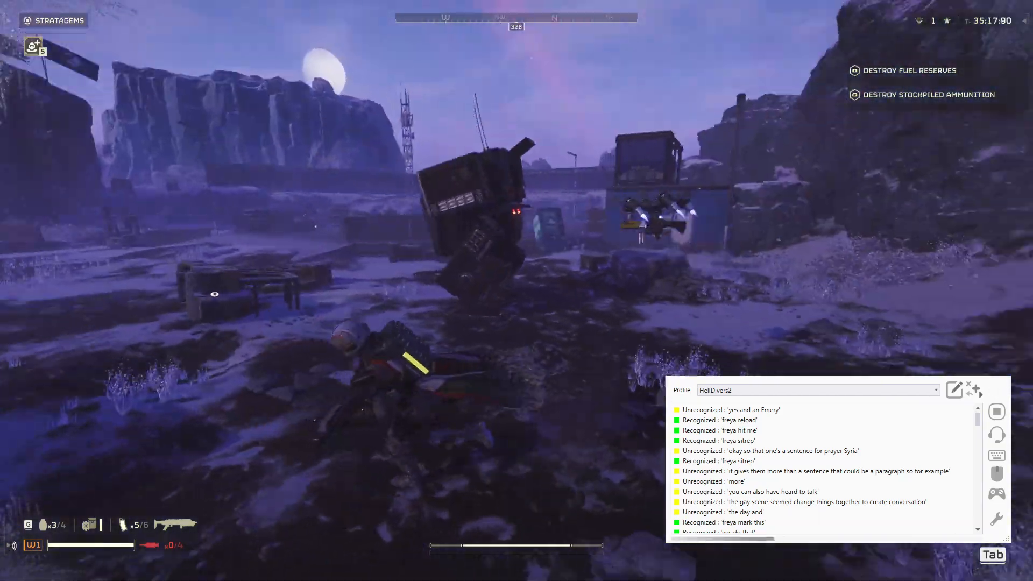
pyautogui.press('w')
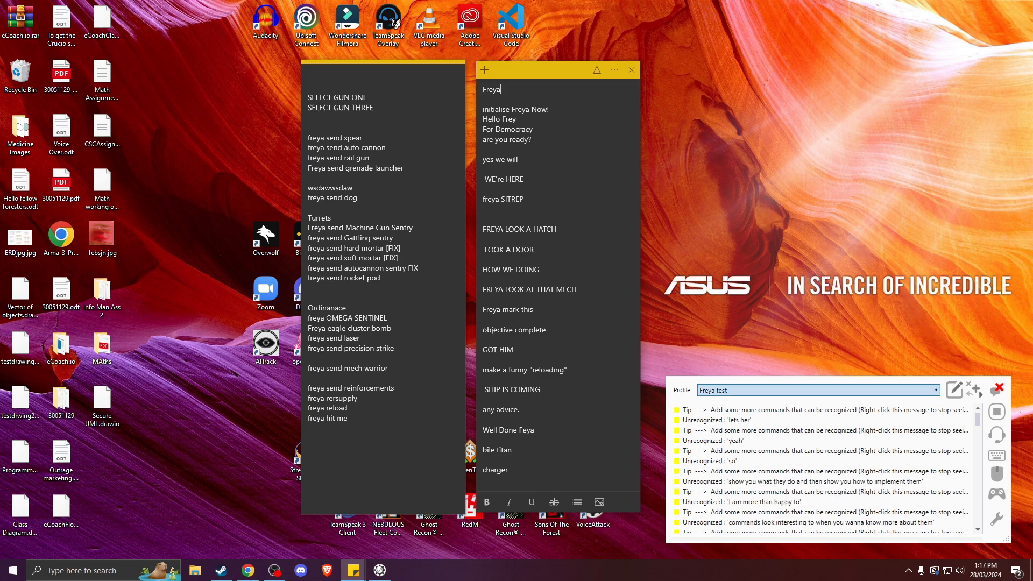
# Change the active VoiceAttack profile to HellDivers2
pyautogui.click(731, 420)
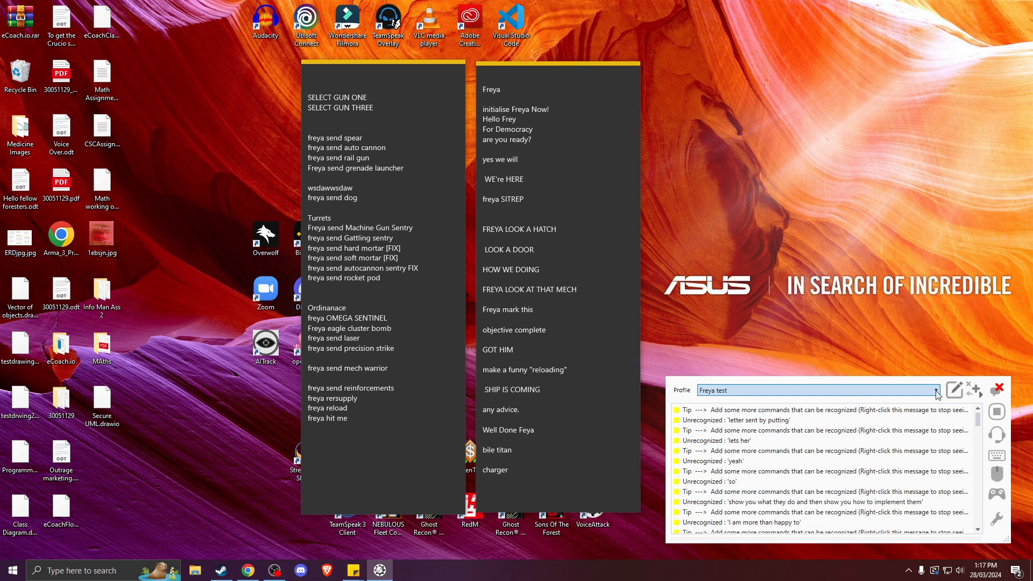
pyautogui.click(730, 419)
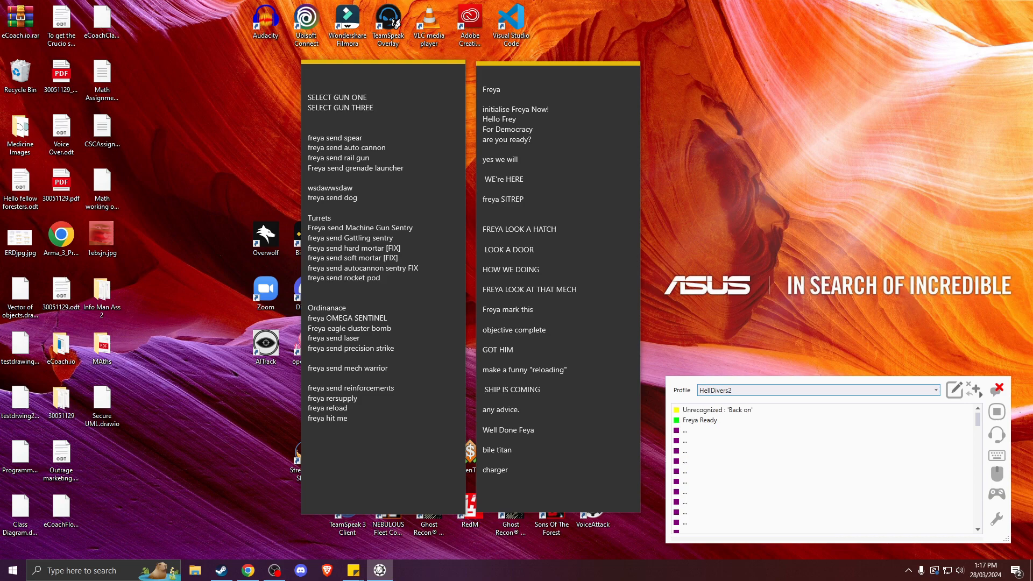